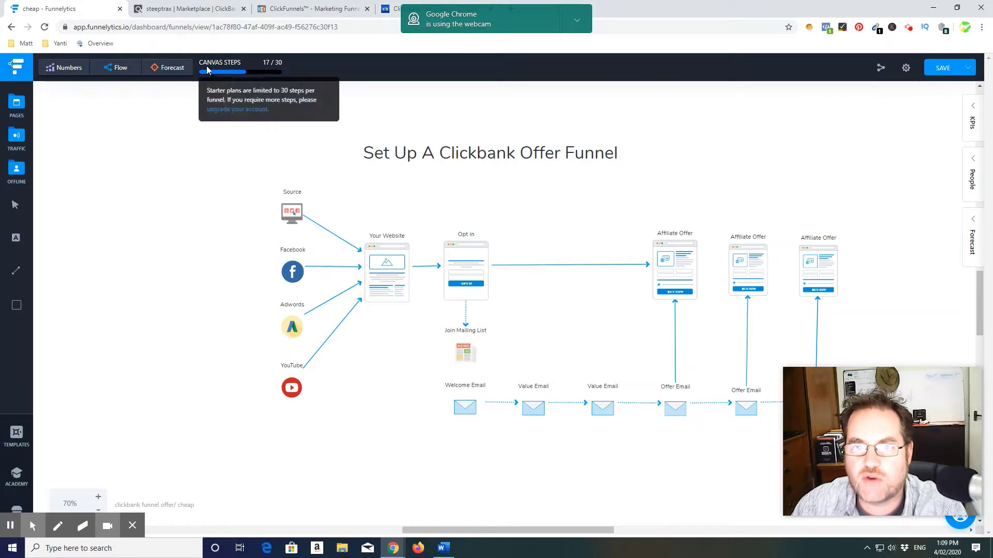
left_click(178, 9)
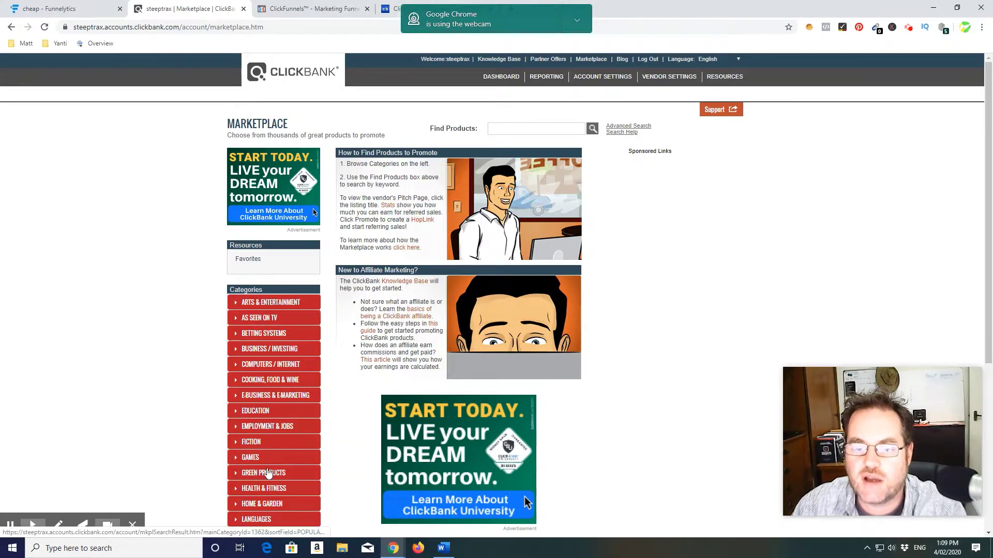
left_click(435, 4)
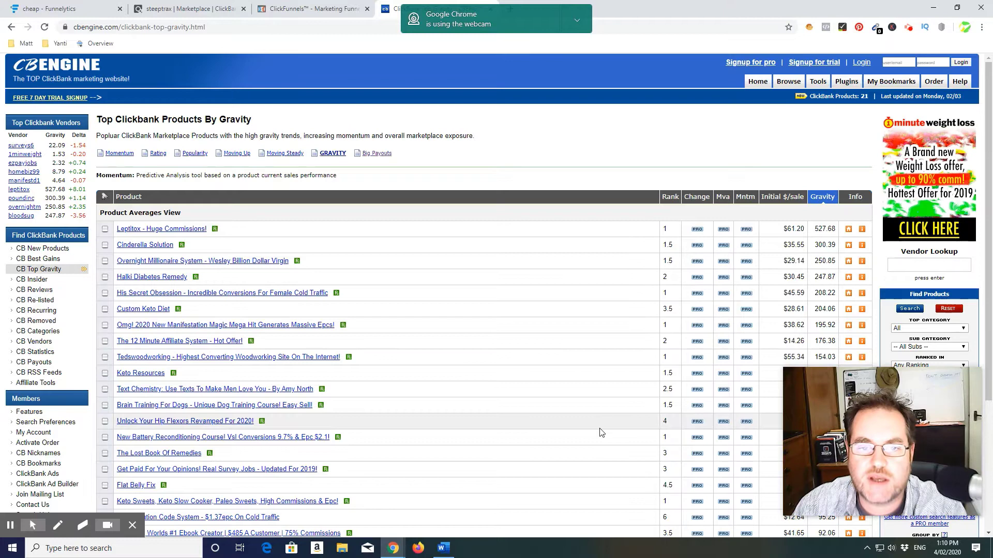
scroll(587, 399, "down", 1)
scroll(585, 401, "up", 1)
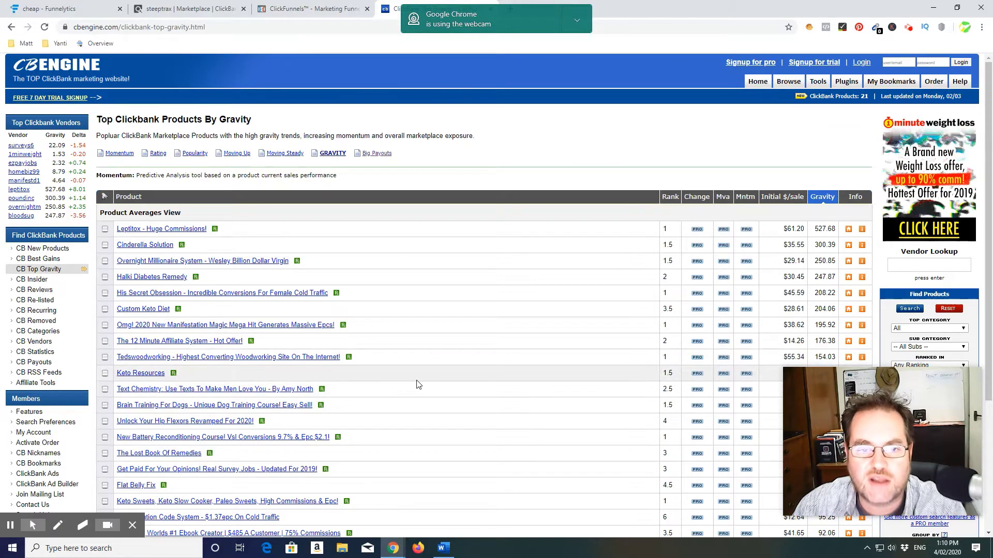
scroll(432, 372, "down", 1)
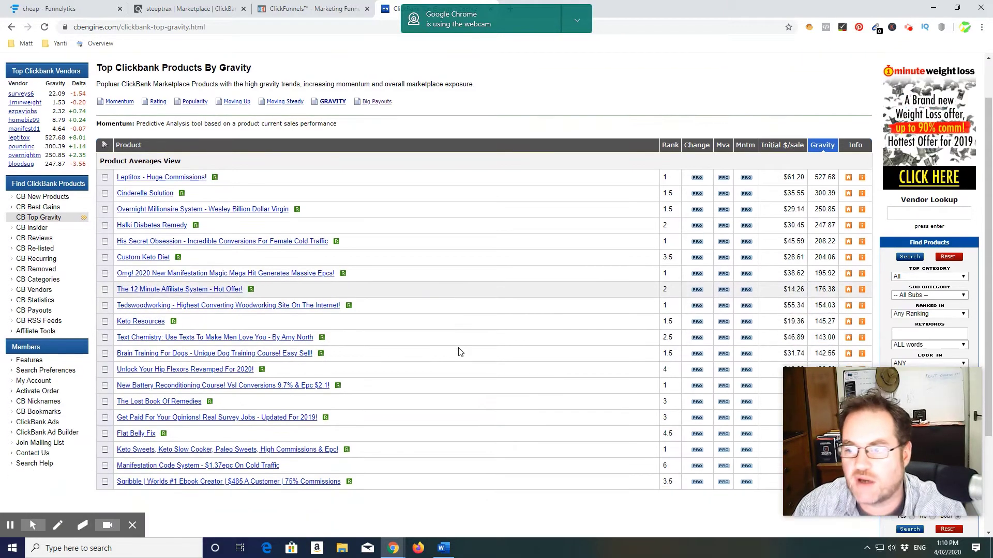
left_click(38, 203)
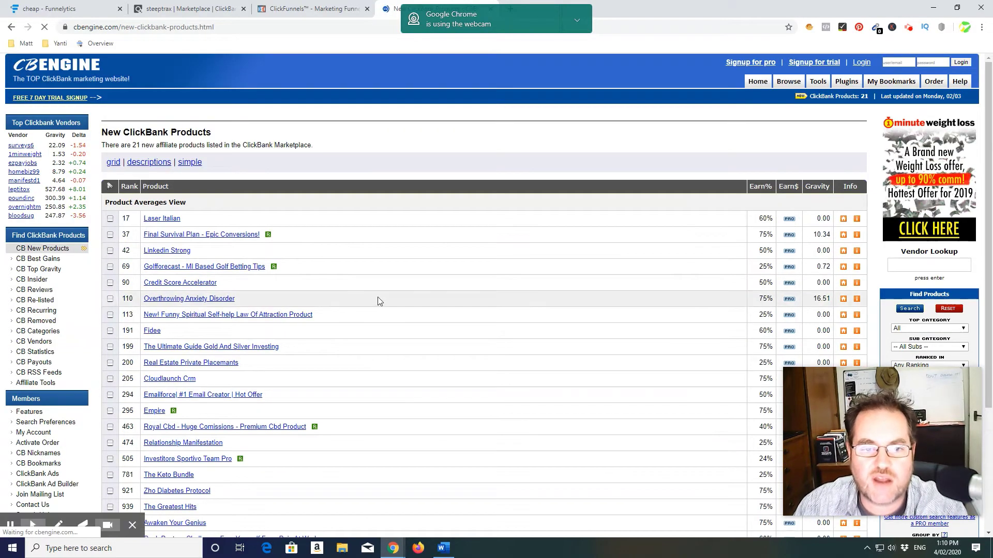
left_click(50, 270)
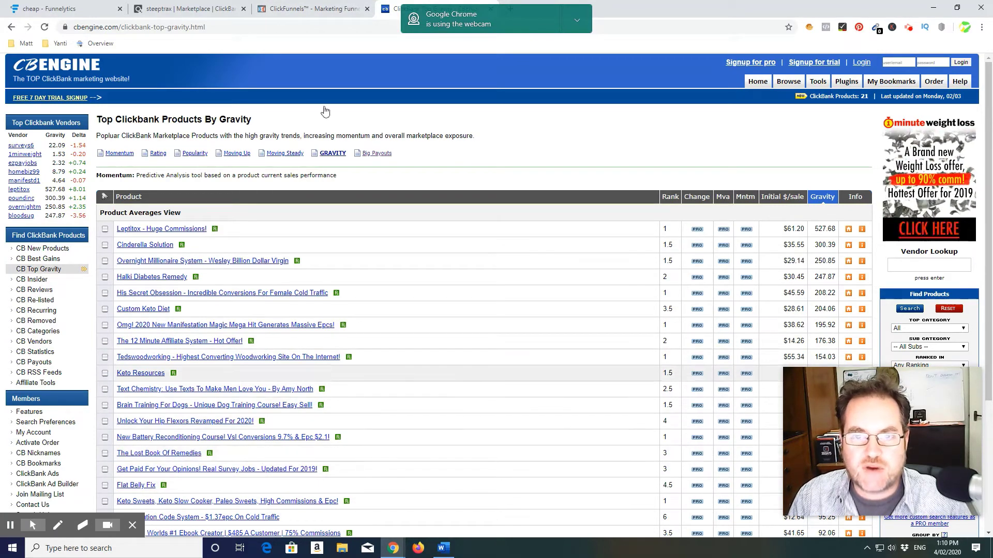
left_click(303, 11)
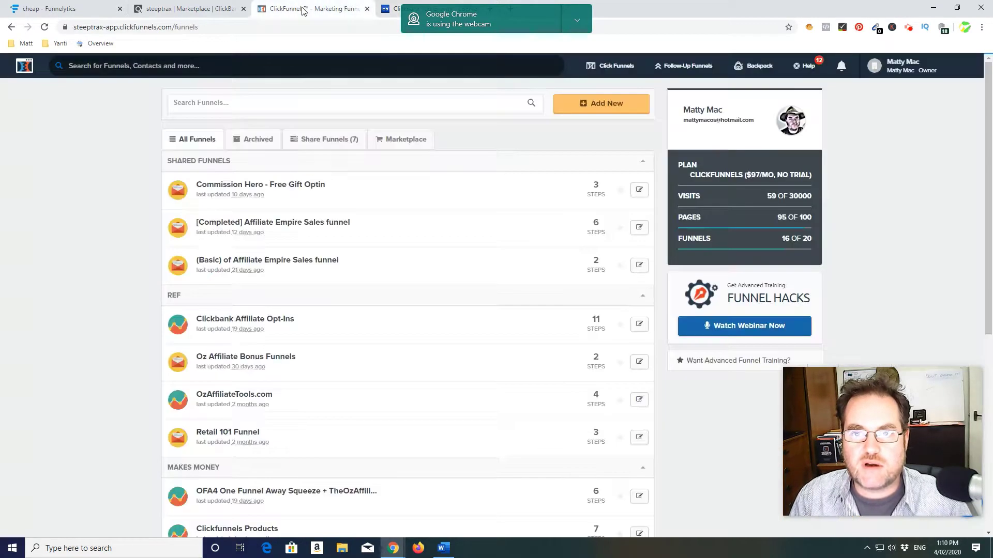
left_click(427, 6)
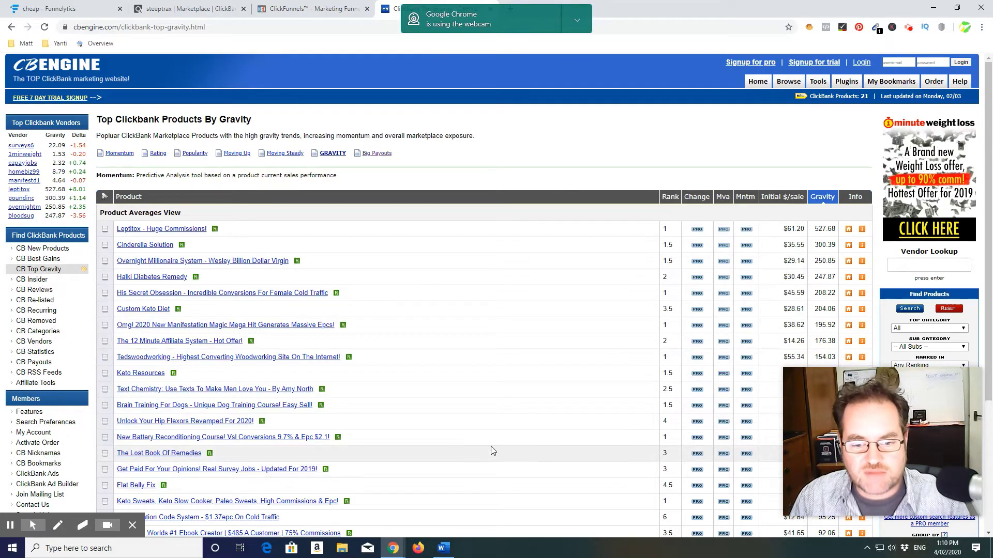
scroll(492, 447, "down", 1)
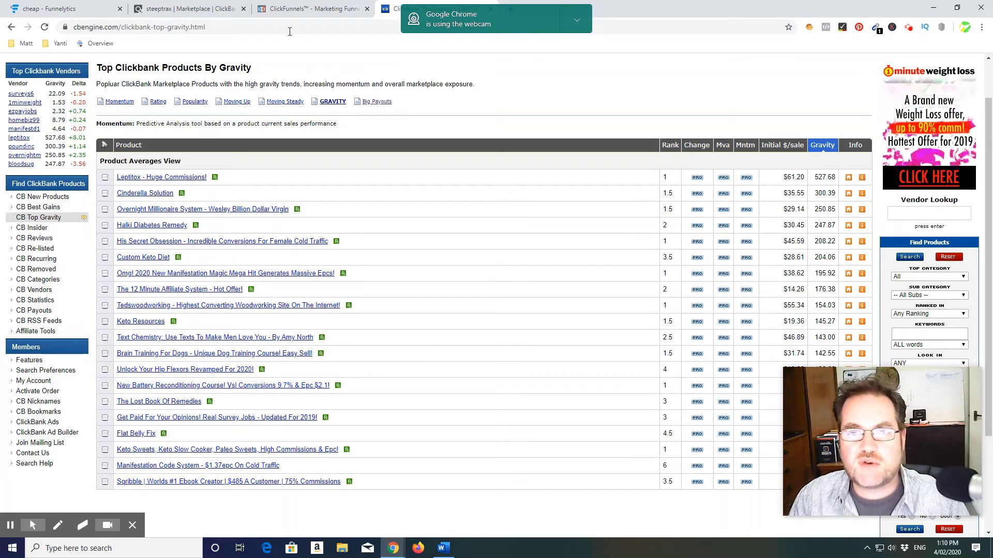
Step: Search the ClickBank Marketplace for 'dog training' and scroll to the Brain Training For Dogs listing
left_click(186, 9)
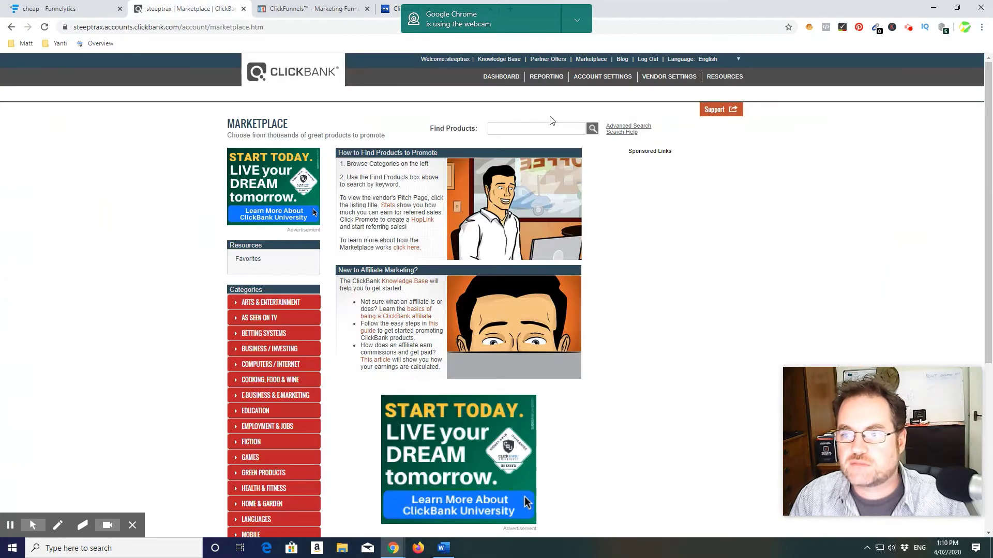
left_click(523, 129)
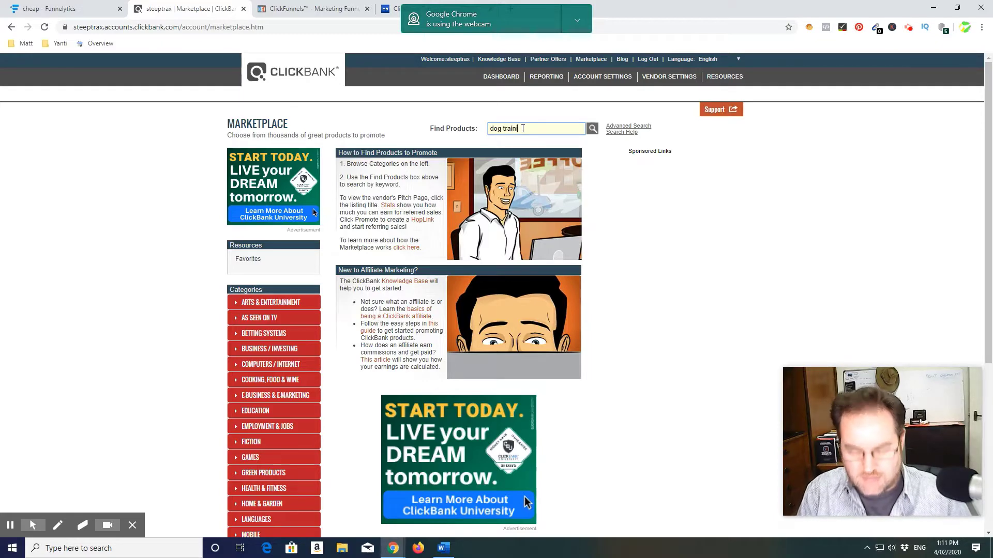
key("Return")
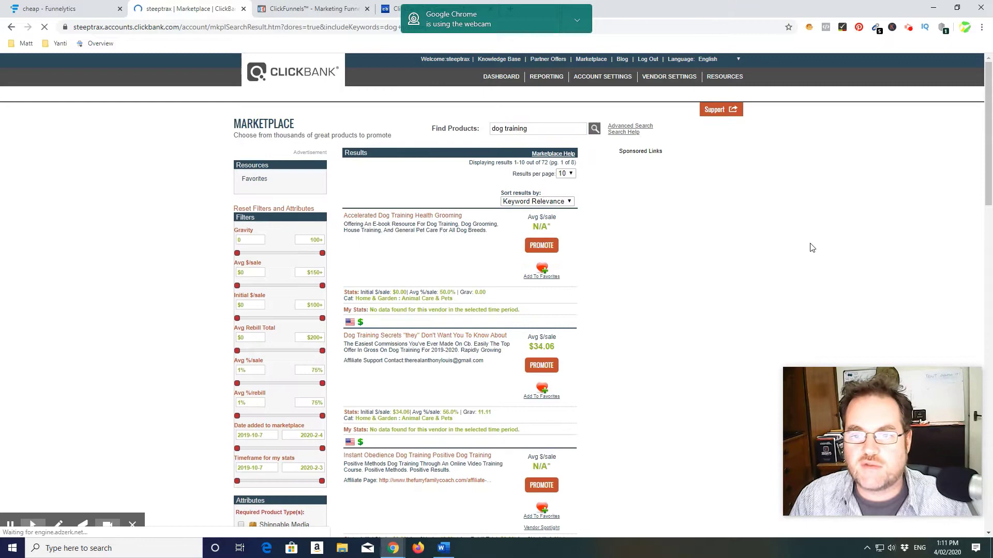
scroll(706, 279, "down", 3)
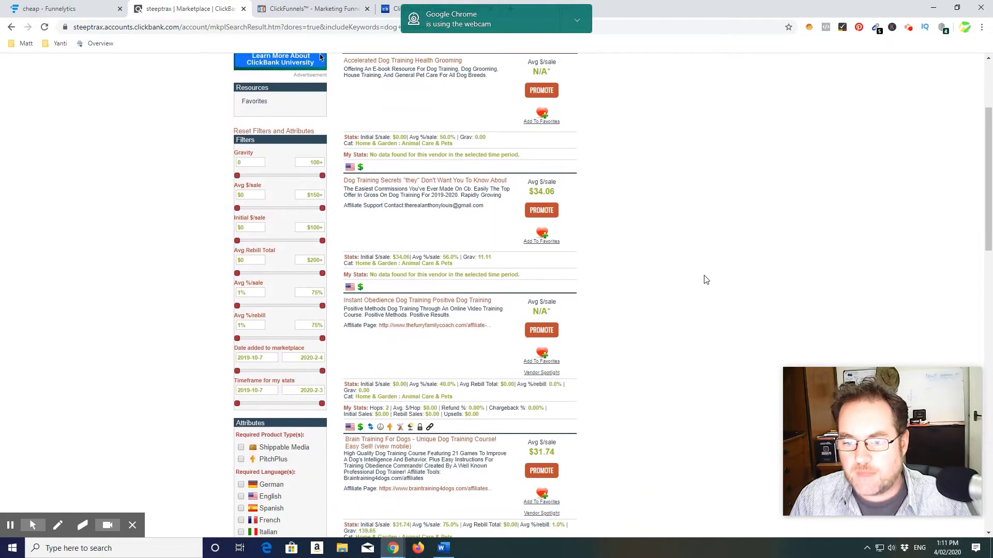
scroll(710, 274, "down", 3)
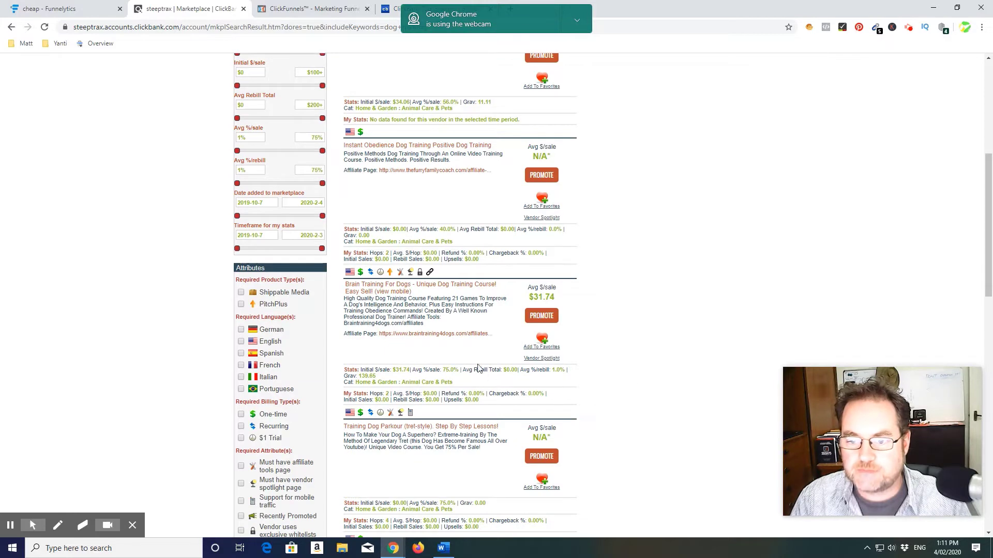
Step: Open the Brain Training For Dogs sales page and its affiliate page in new tabs
right_click(389, 288)
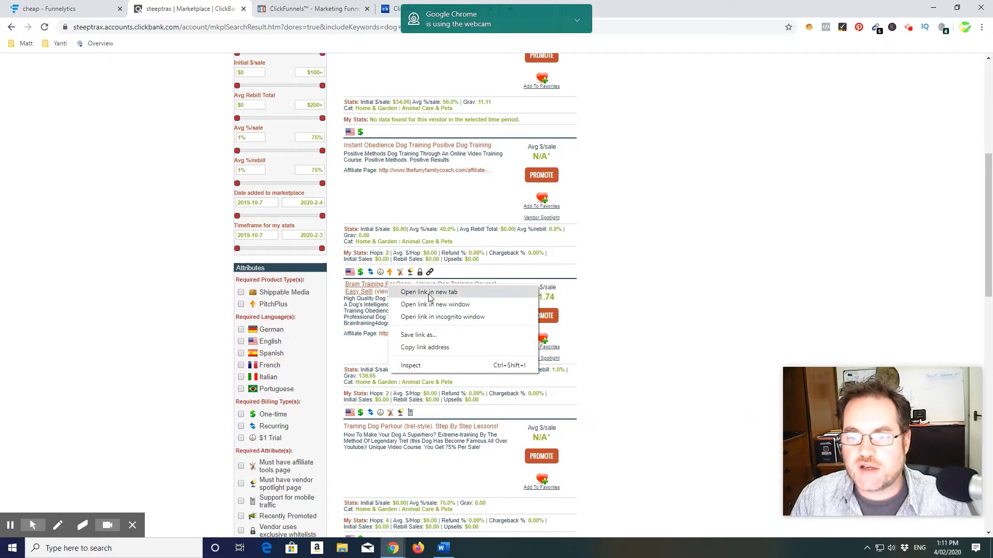
left_click(427, 290)
right_click(437, 336)
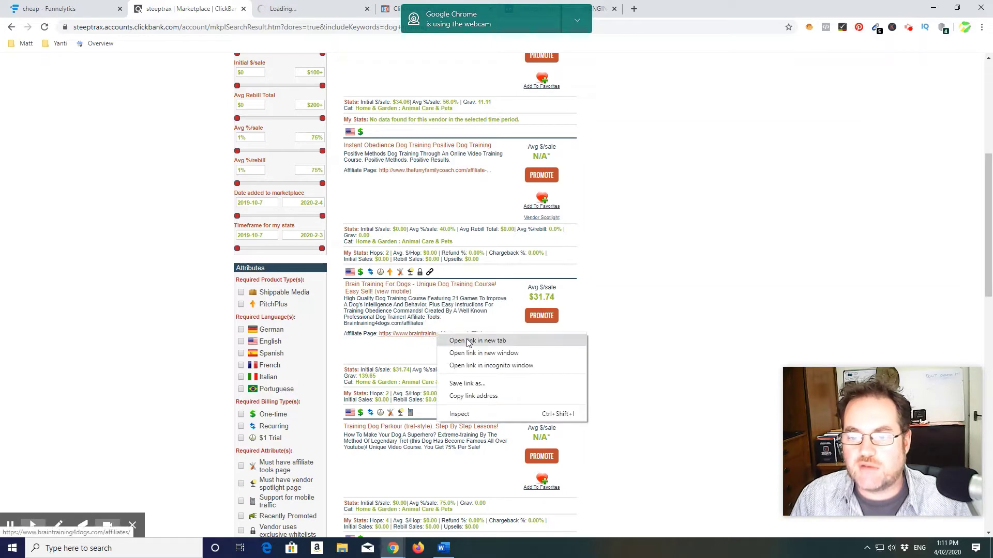
left_click(469, 342)
Step: Check the new hoplink and affiliates tabs, then settle on the Brain Training for Dogs sales page
left_click(352, 9)
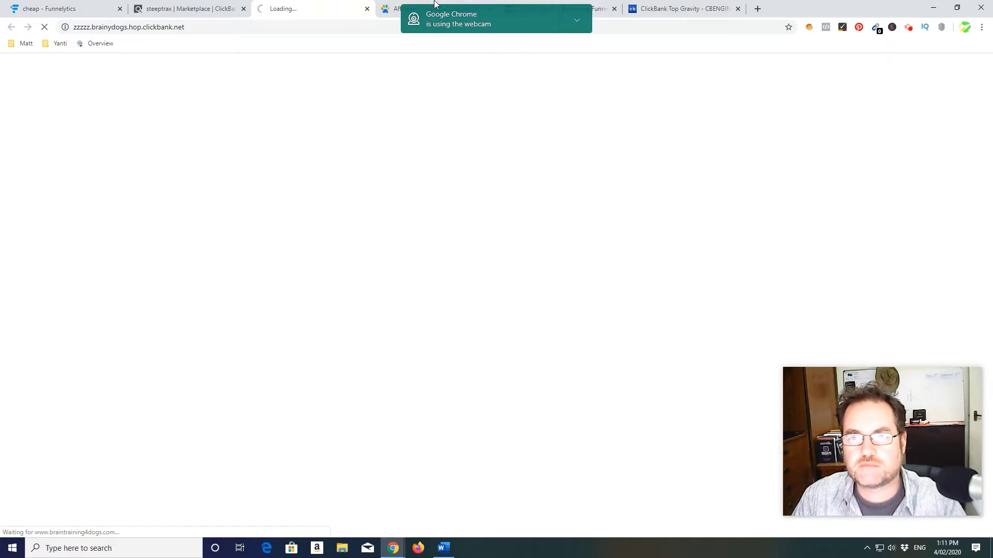
left_click(418, 4)
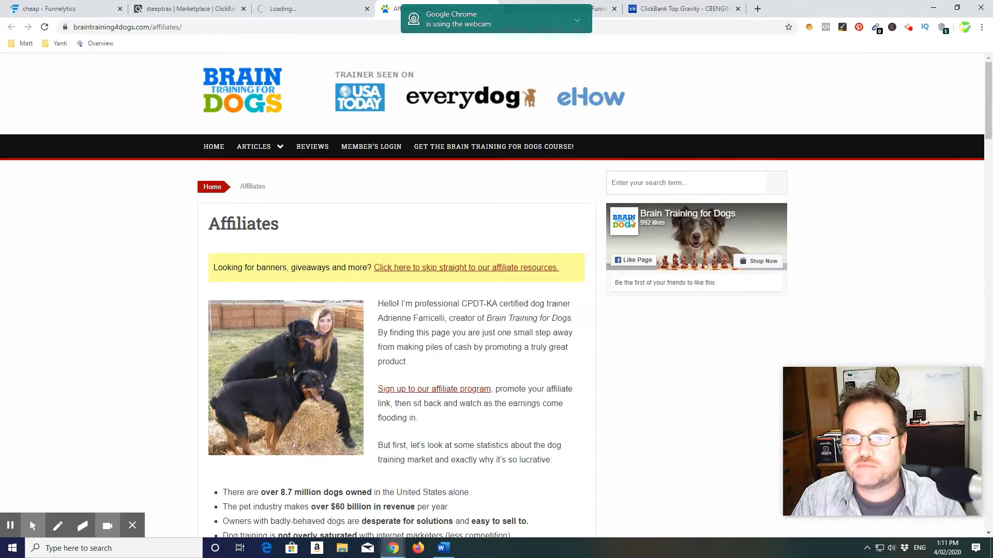
left_click(325, 9)
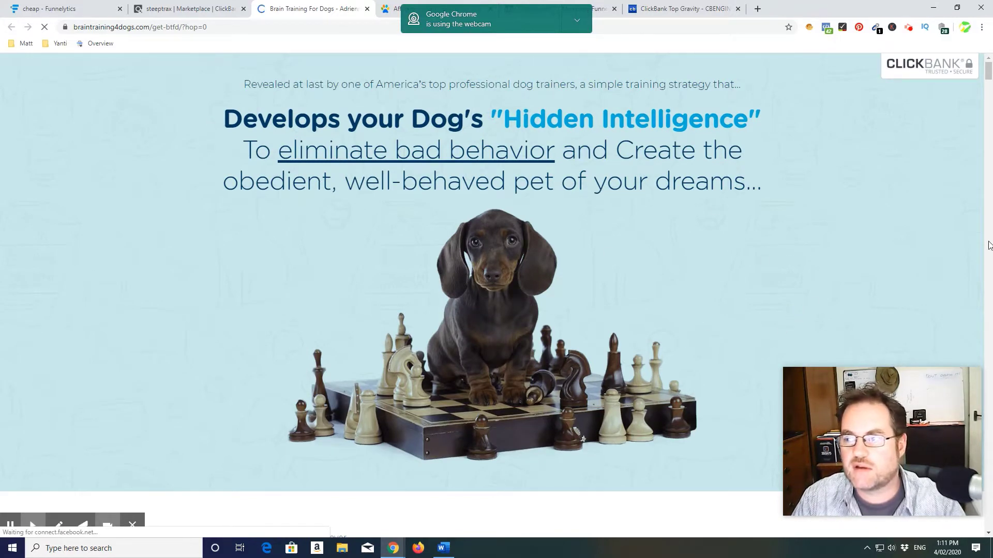
Step: Scroll down the sales page to the $47 offer with the free Behavior Training for Dogs bonus
scroll(630, 224, "down", 6)
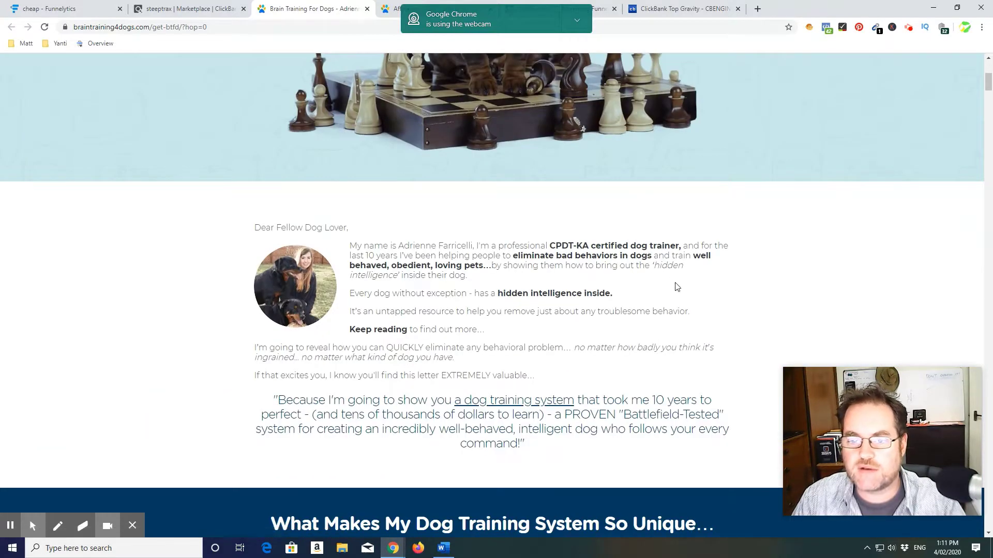
scroll(675, 287, "down", 6)
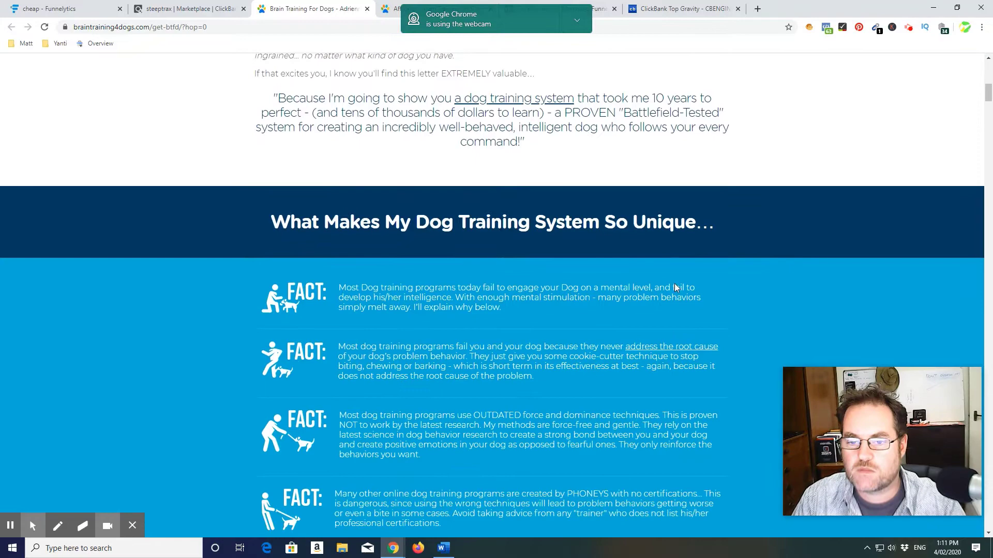
scroll(674, 287, "down", 9)
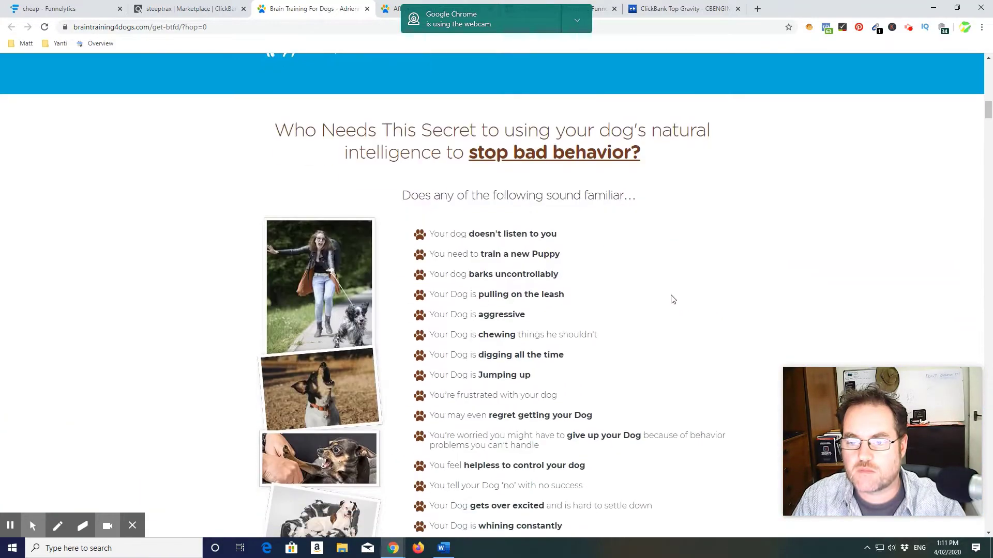
scroll(655, 330, "down", 10)
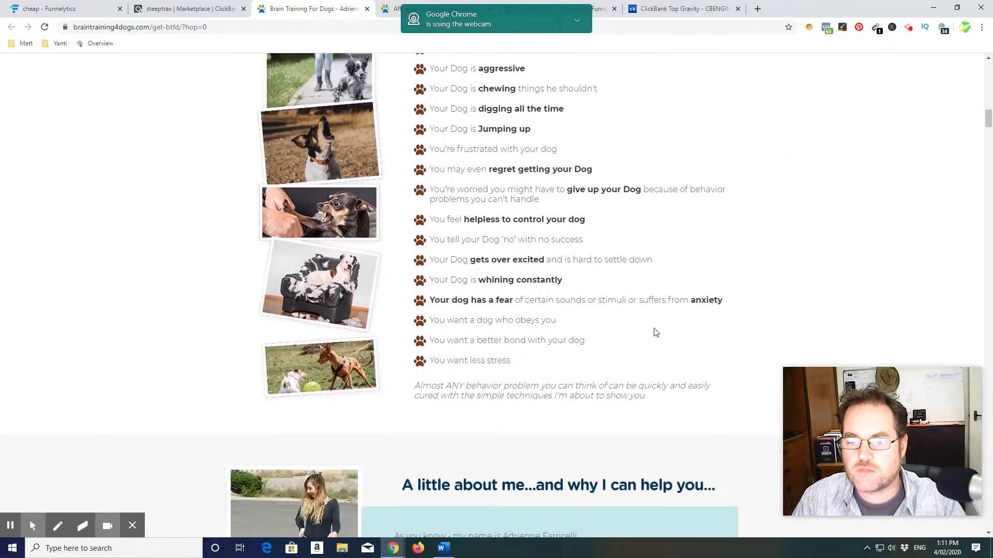
scroll(655, 320, "down", 4)
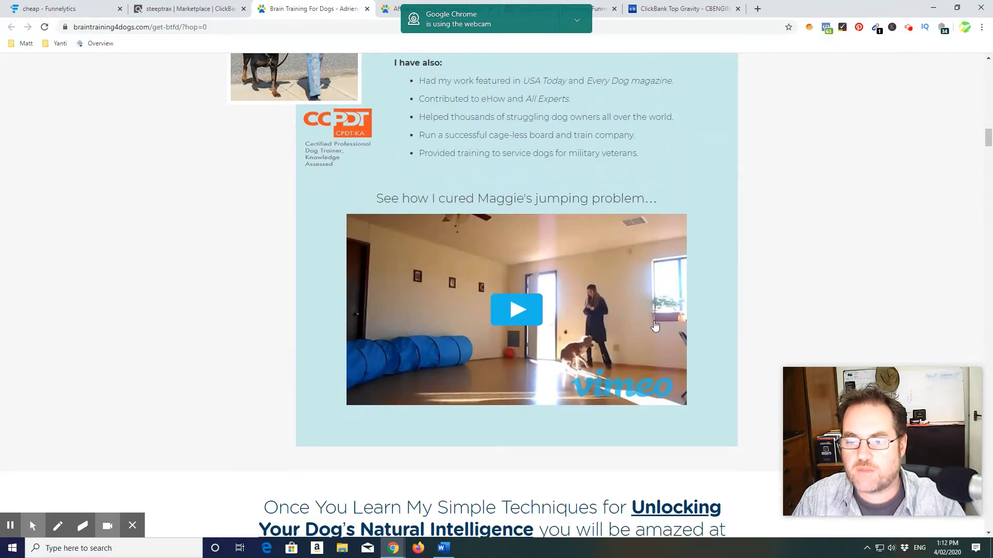
scroll(654, 326, "down", 5)
scroll(646, 325, "up", 14)
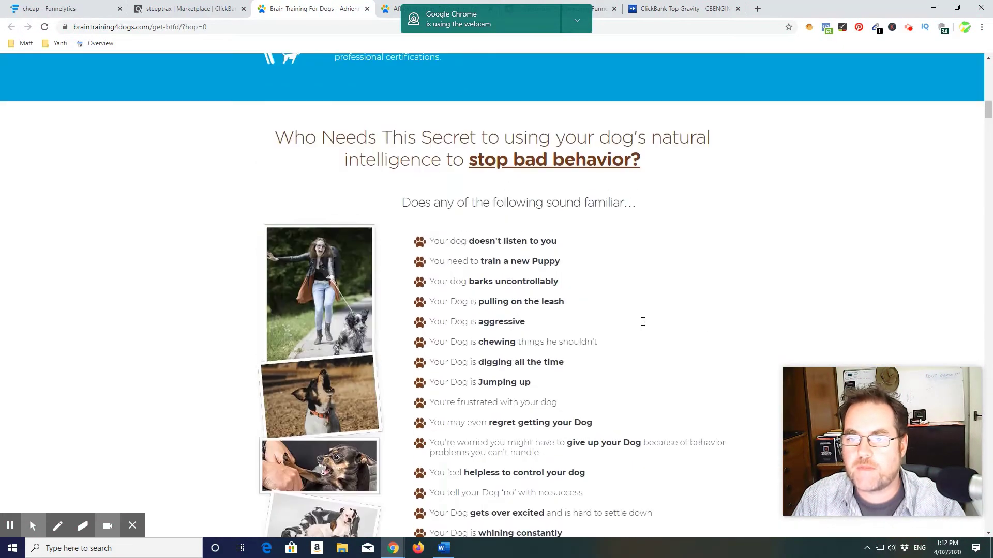
scroll(643, 322, "up", 15)
scroll(641, 325, "up", 3)
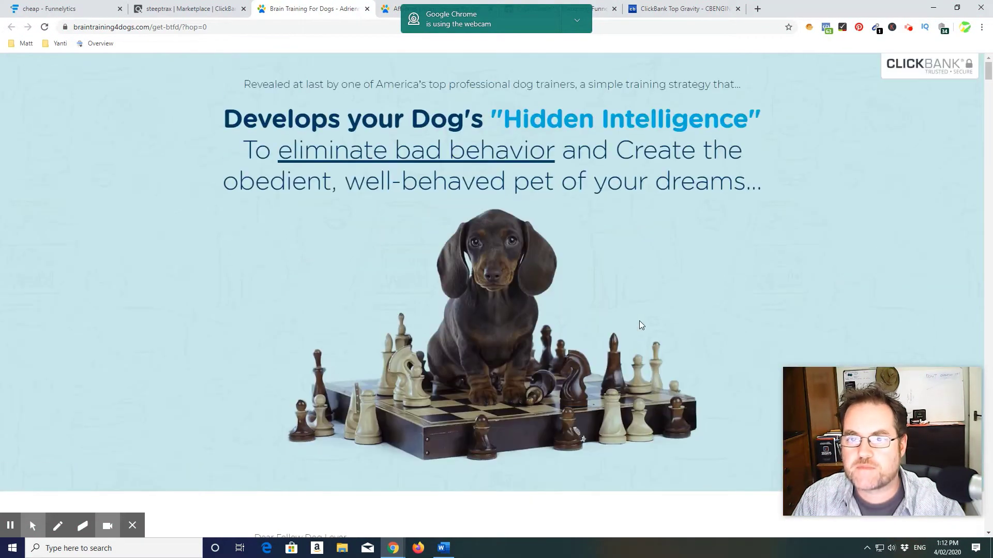
scroll(640, 323, "down", 20)
scroll(623, 314, "down", 20)
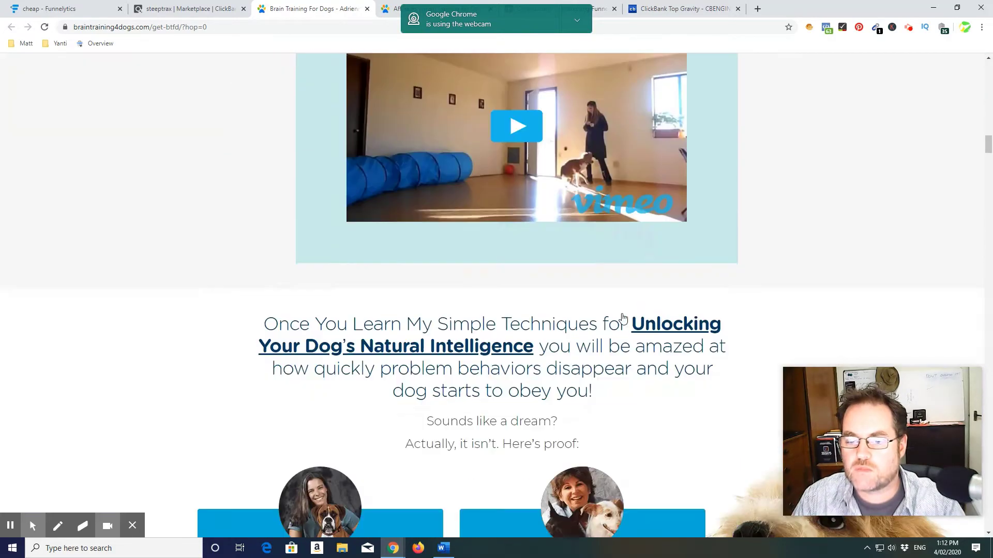
scroll(622, 317, "down", 20)
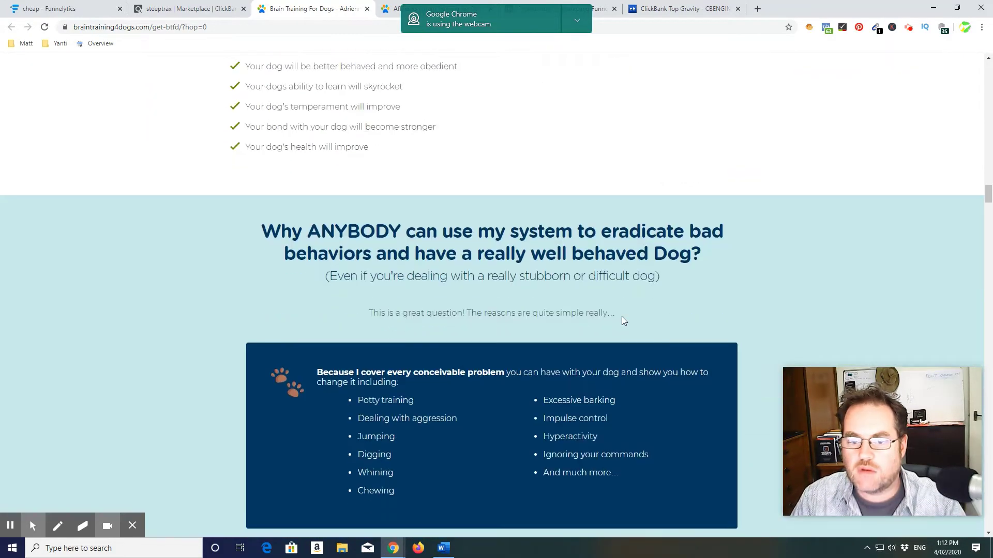
scroll(622, 317, "down", 20)
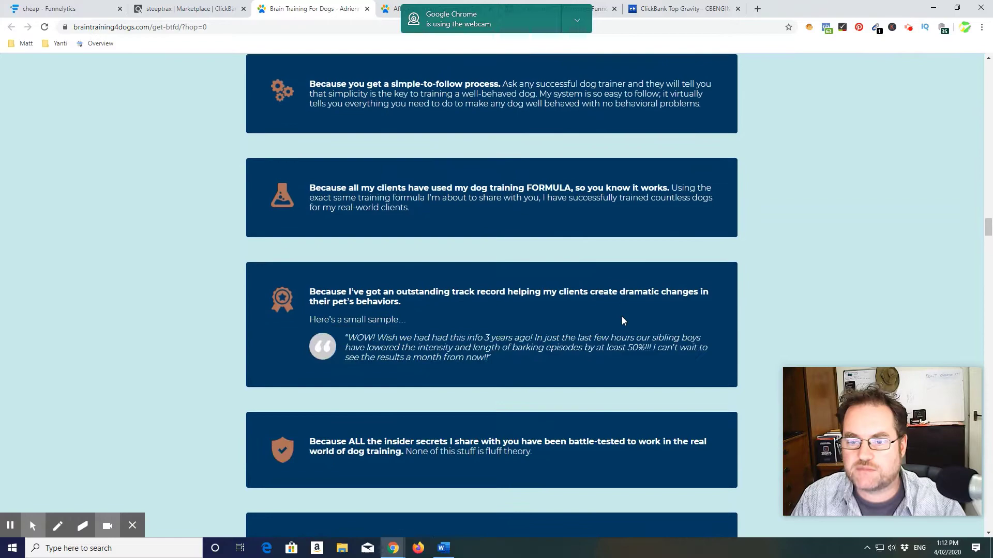
scroll(622, 319, "up", 1)
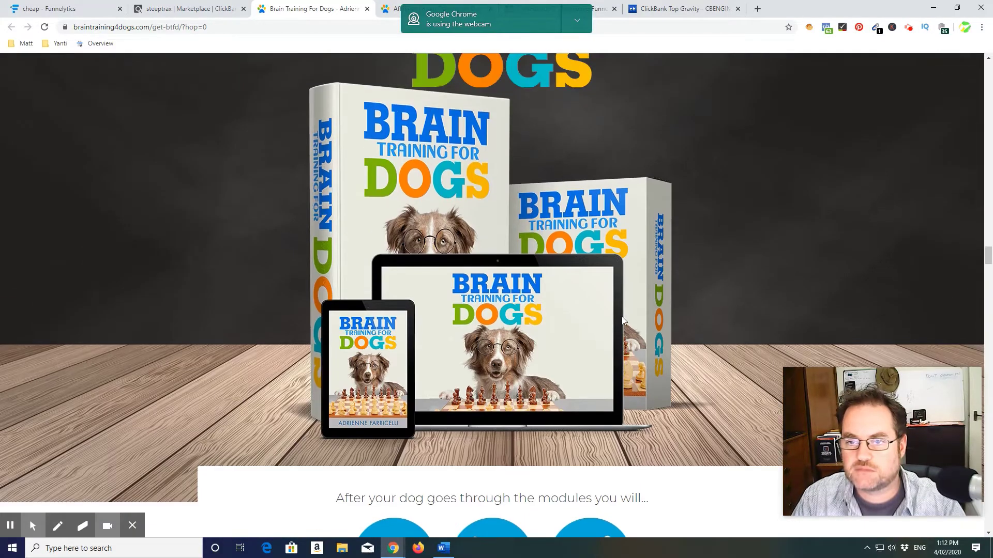
scroll(621, 318, "down", 11)
scroll(621, 319, "down", 10)
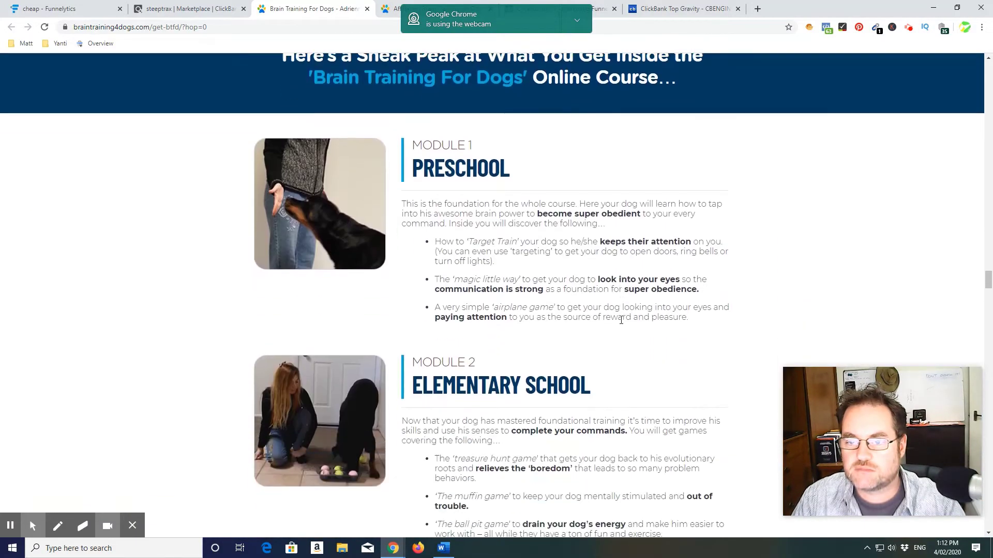
scroll(622, 325, "down", 12)
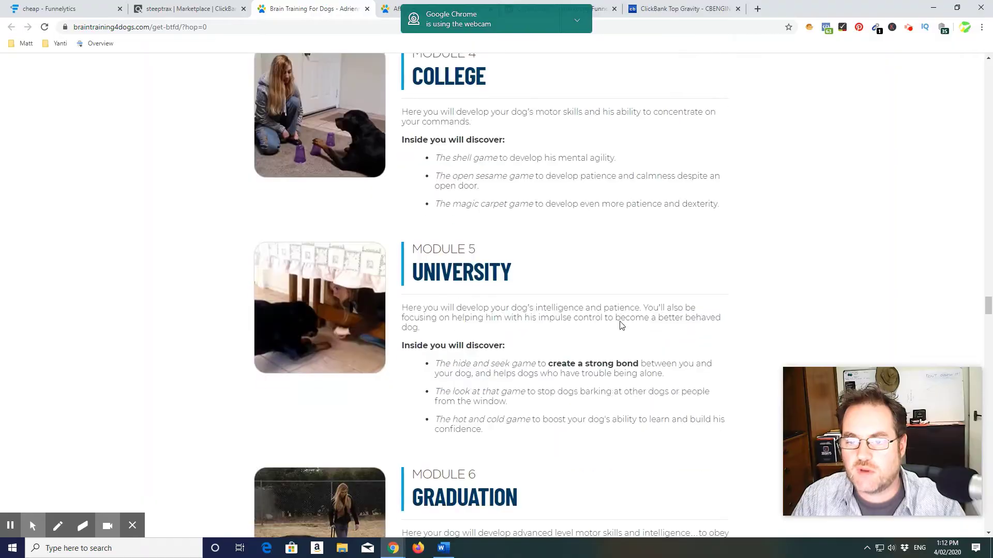
scroll(622, 324, "down", 15)
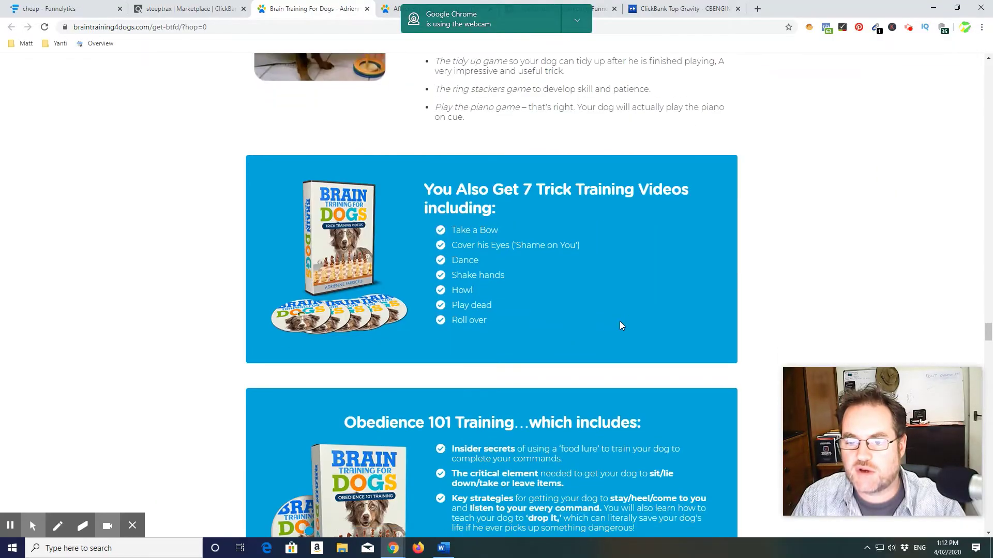
scroll(620, 325, "down", 18)
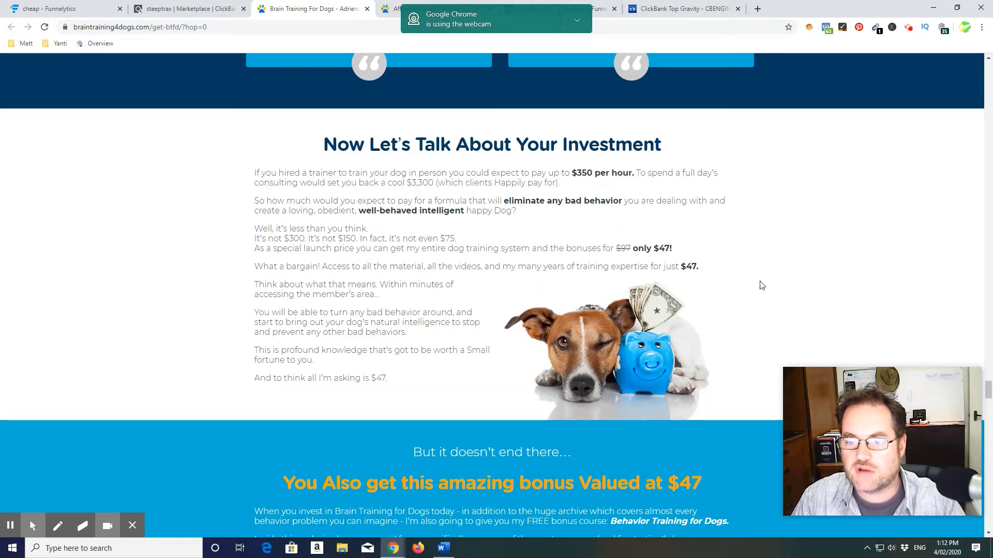
scroll(575, 398, "down", 9)
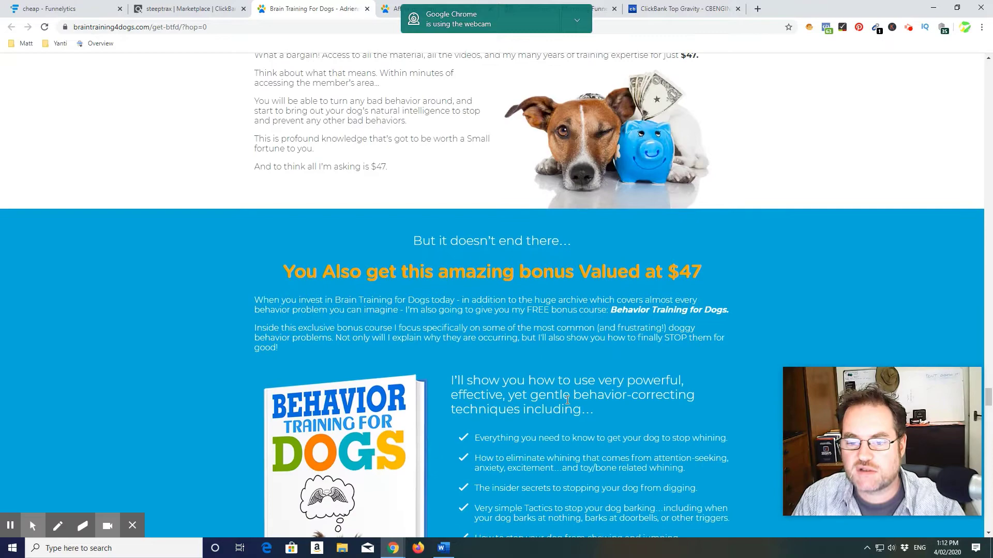
scroll(575, 399, "down", 9)
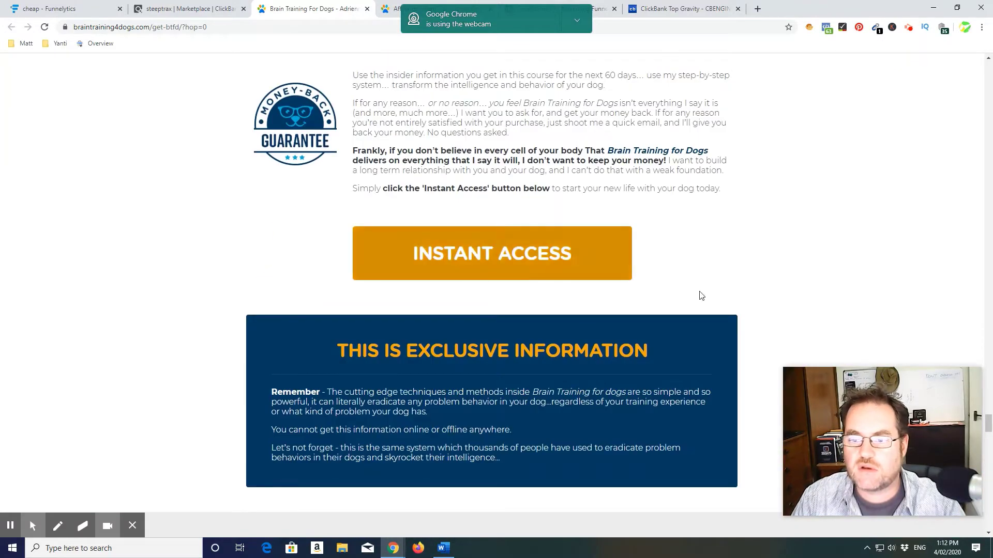
scroll(898, 313, "up", 6)
scroll(900, 314, "up", 6)
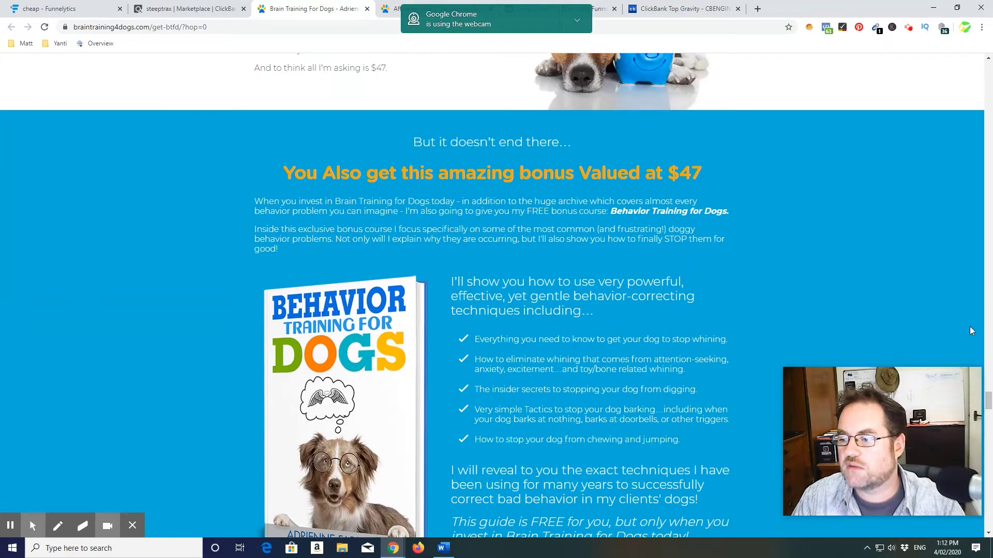
Step: Read through the Brain Training for Dogs affiliate program page
left_click(408, 7)
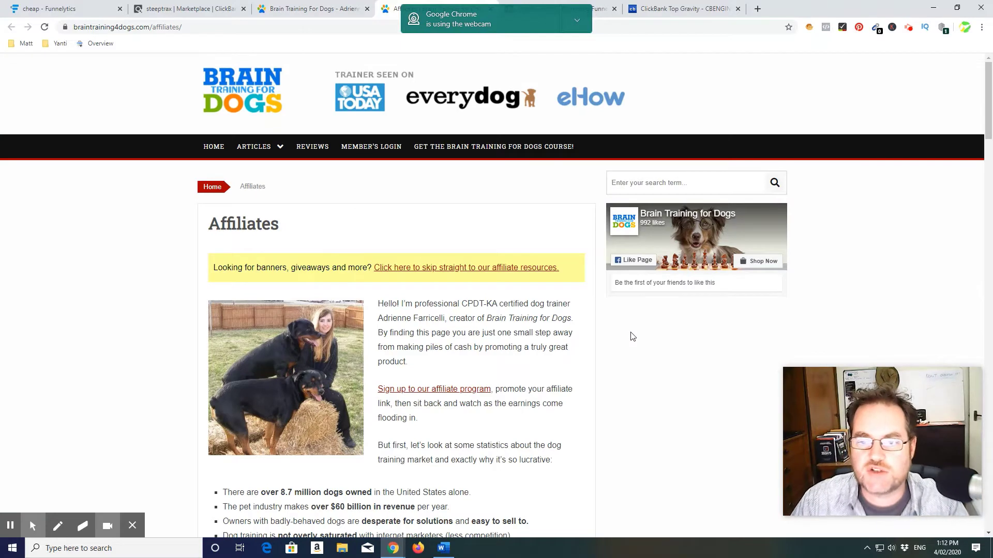
scroll(632, 337, "down", 1)
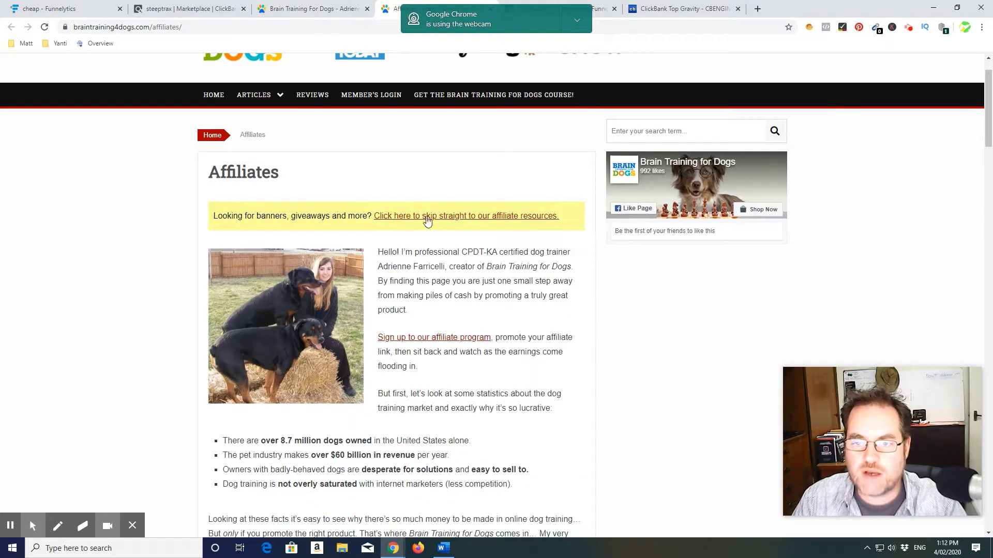
scroll(607, 316, "down", 2)
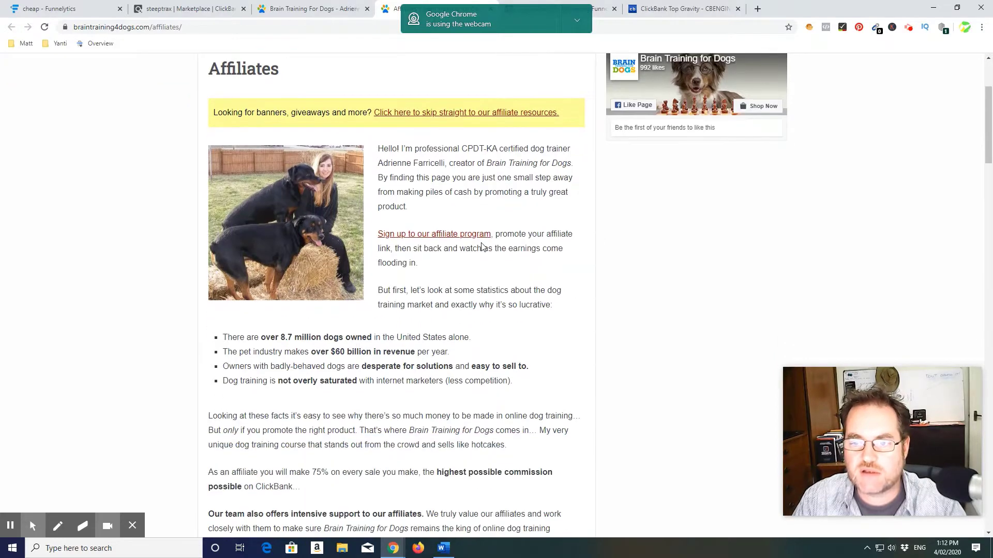
scroll(556, 326, "down", 6)
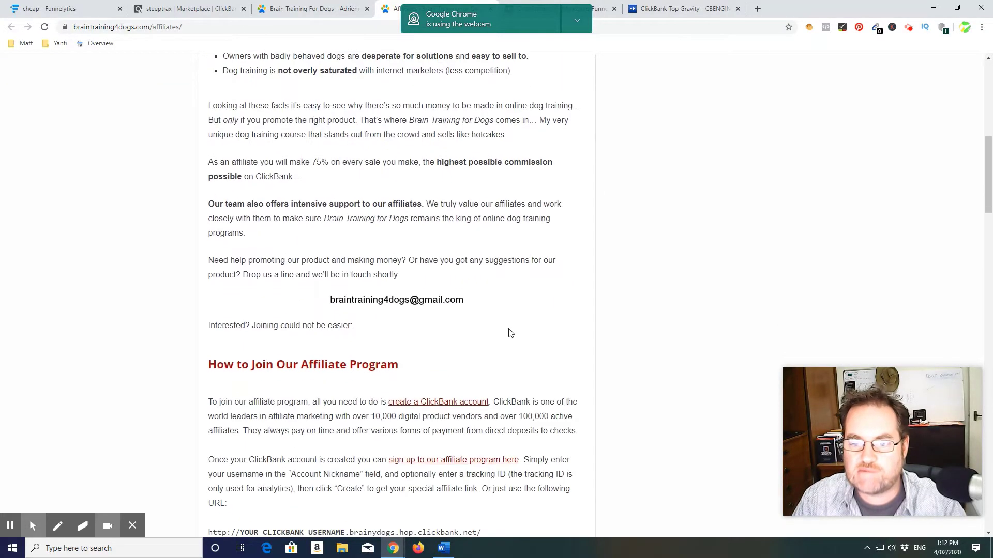
scroll(510, 333, "down", 3)
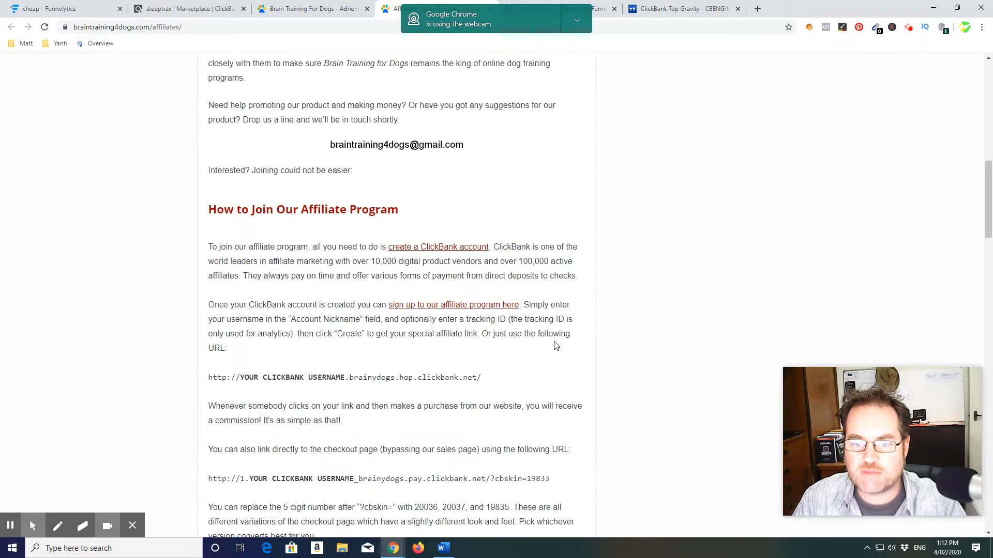
scroll(556, 346, "down", 2)
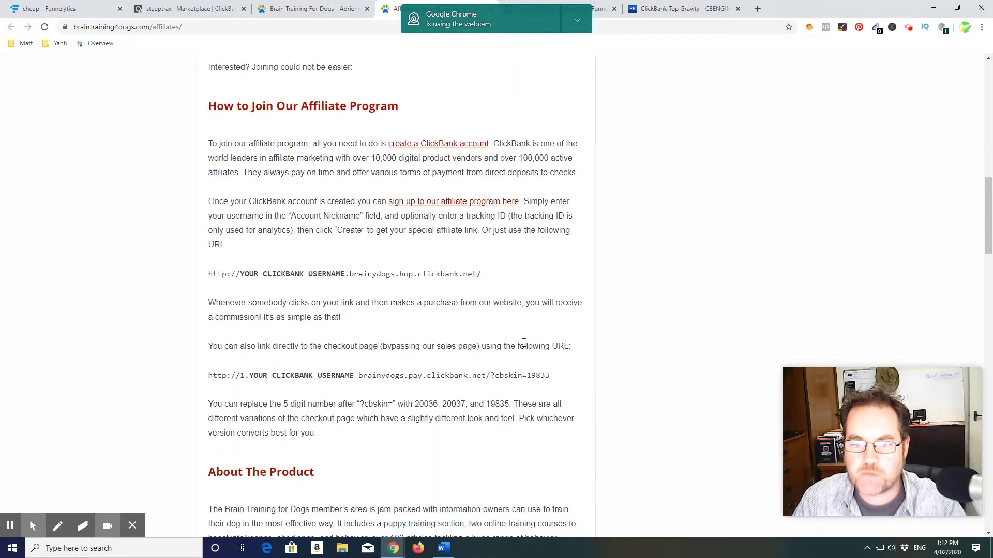
scroll(524, 343, "down", 7)
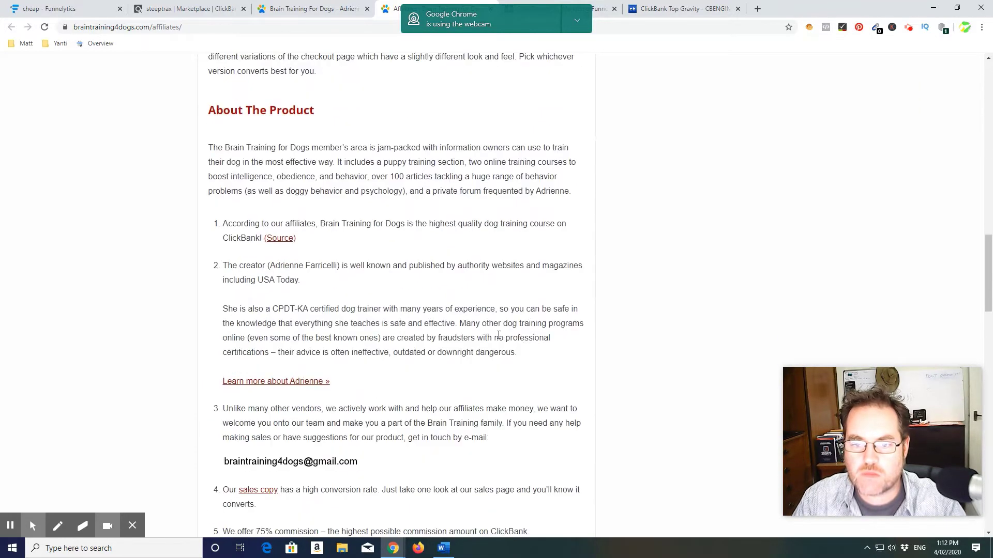
scroll(497, 335, "down", 13)
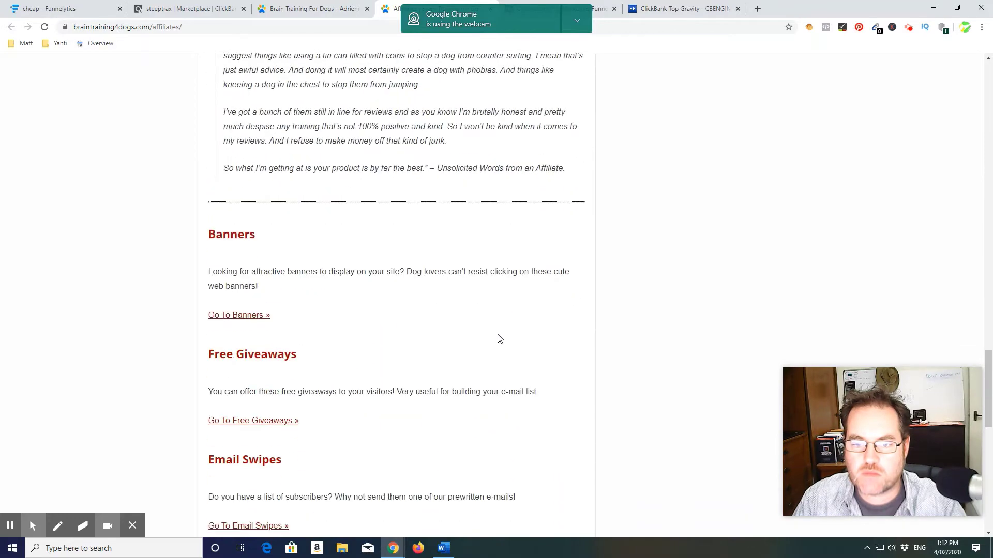
scroll(500, 339, "down", 6)
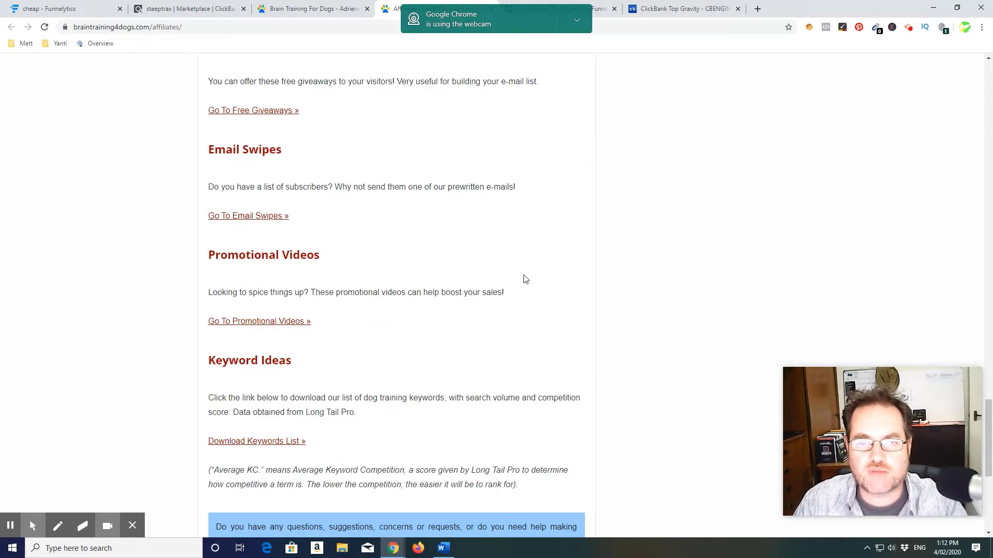
scroll(497, 280, "up", 2)
scroll(486, 295, "up", 1)
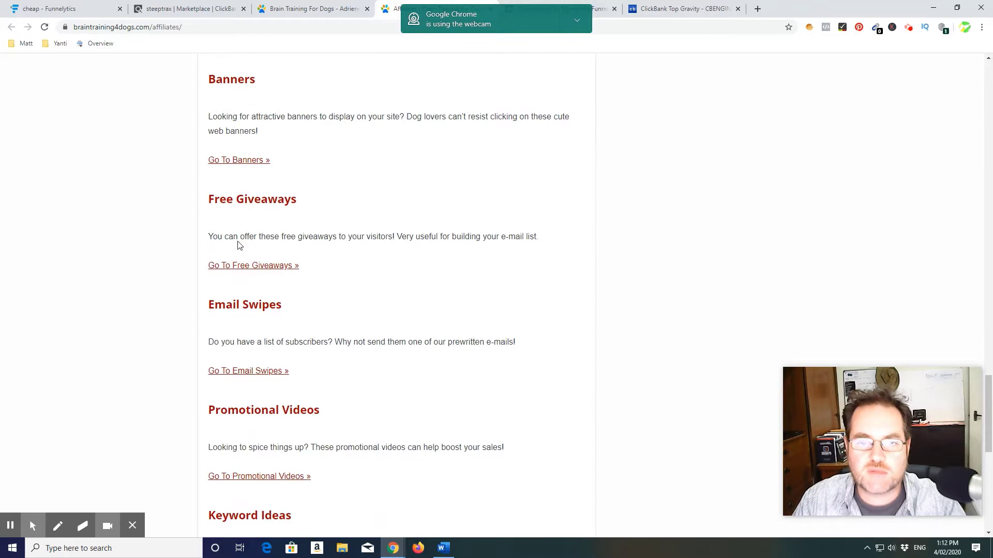
scroll(277, 200, "up", 1)
scroll(395, 350, "down", 4)
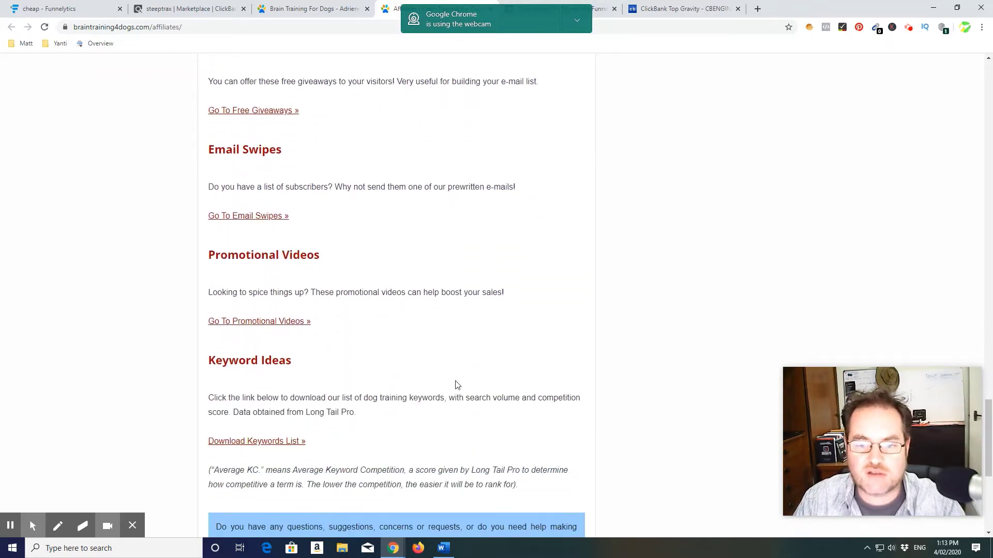
scroll(583, 372, "down", 5)
scroll(584, 373, "up", 8)
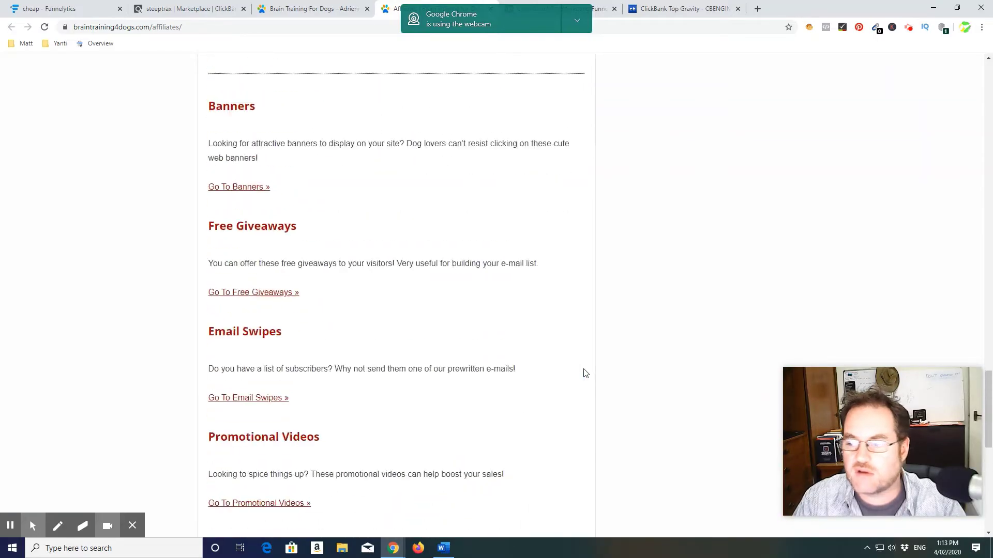
scroll(585, 373, "up", 20)
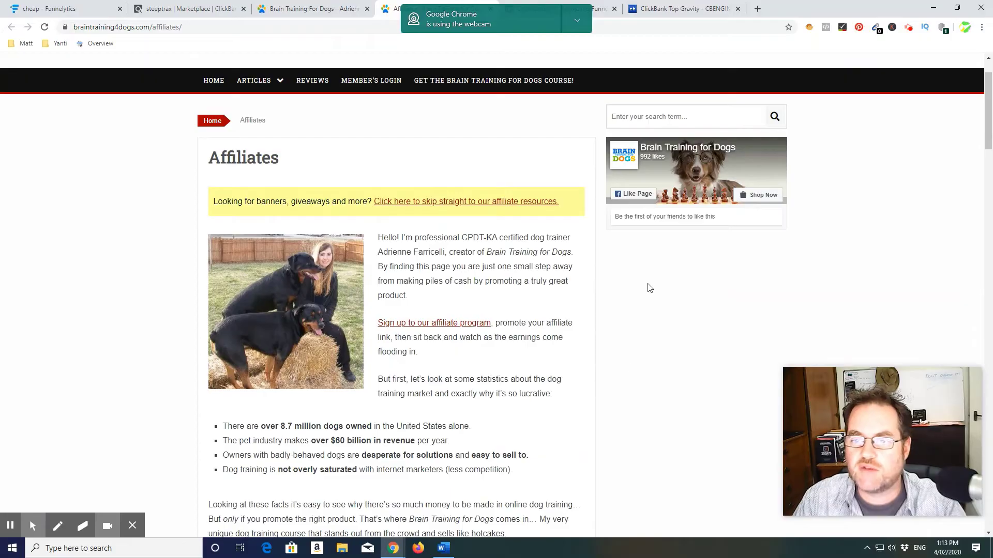
Step: Jump to the affiliate resources section and look it over
left_click(483, 203)
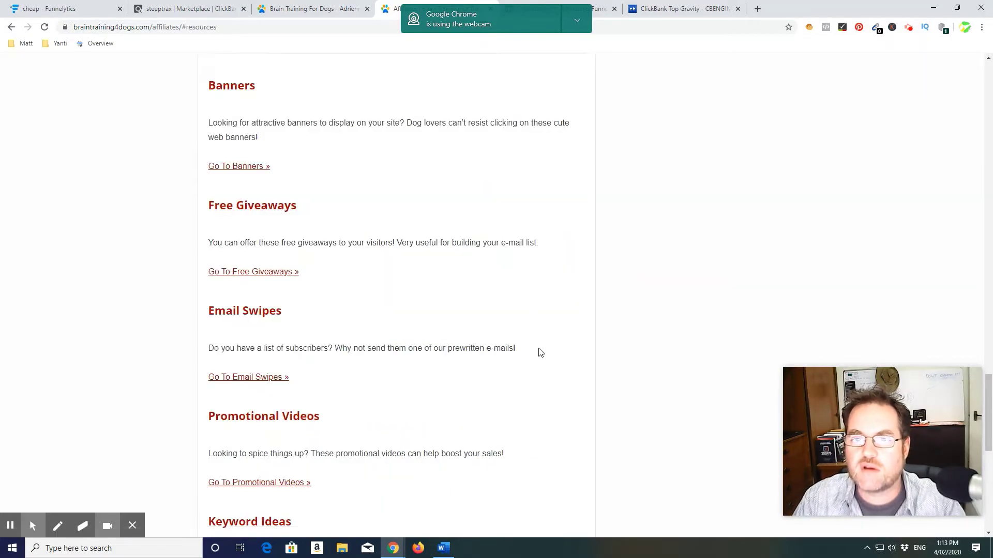
scroll(535, 306, "down", 2)
scroll(532, 305, "up", 5)
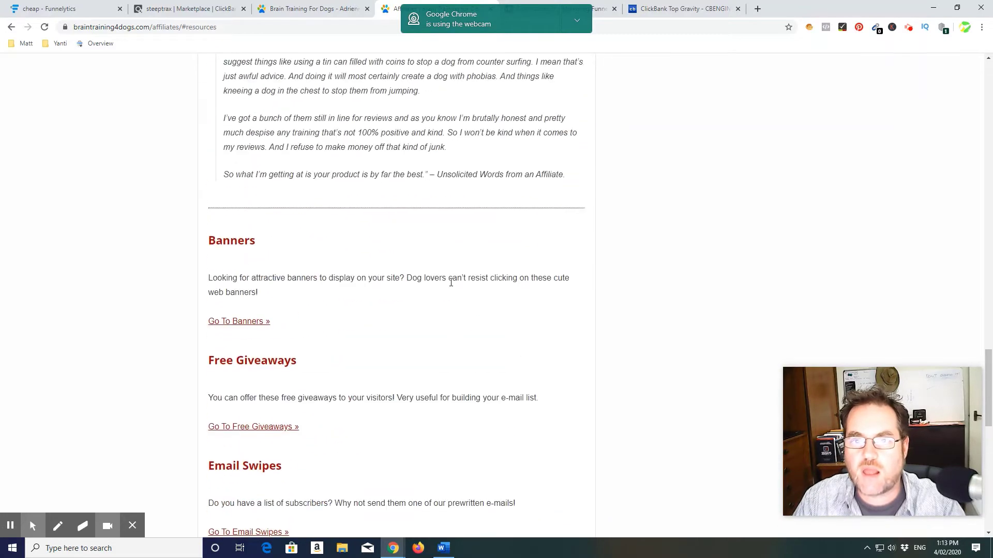
scroll(451, 282, "up", 2)
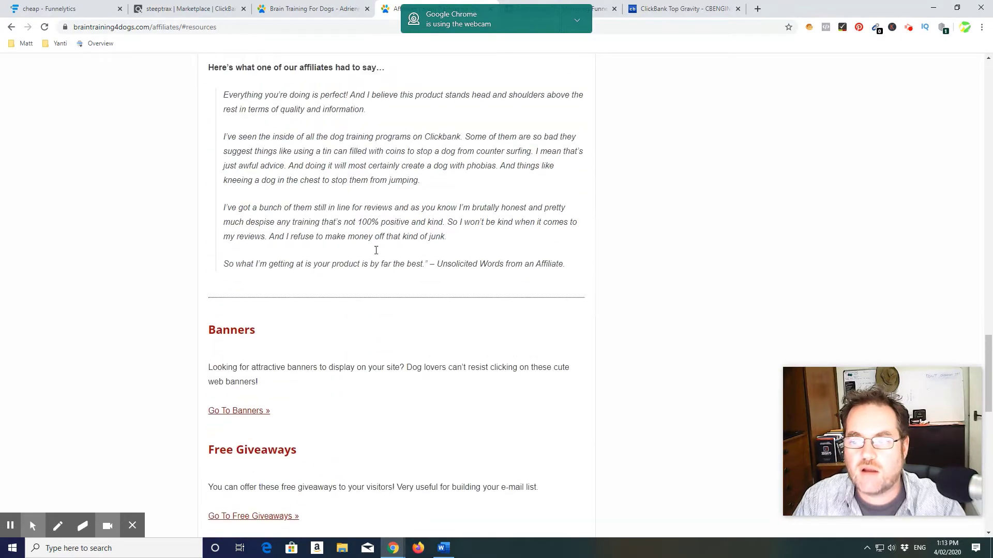
Step: Glance at the sales page again, then return to the ClickBank dog training results ($31.74 average per sale)
left_click(321, 9)
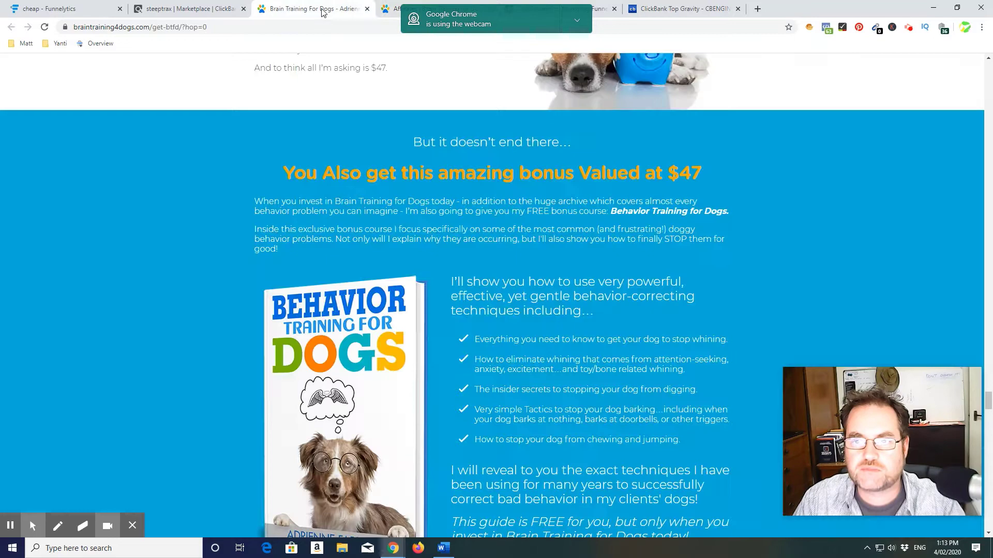
scroll(777, 249, "down", 4)
scroll(746, 233, "up", 2)
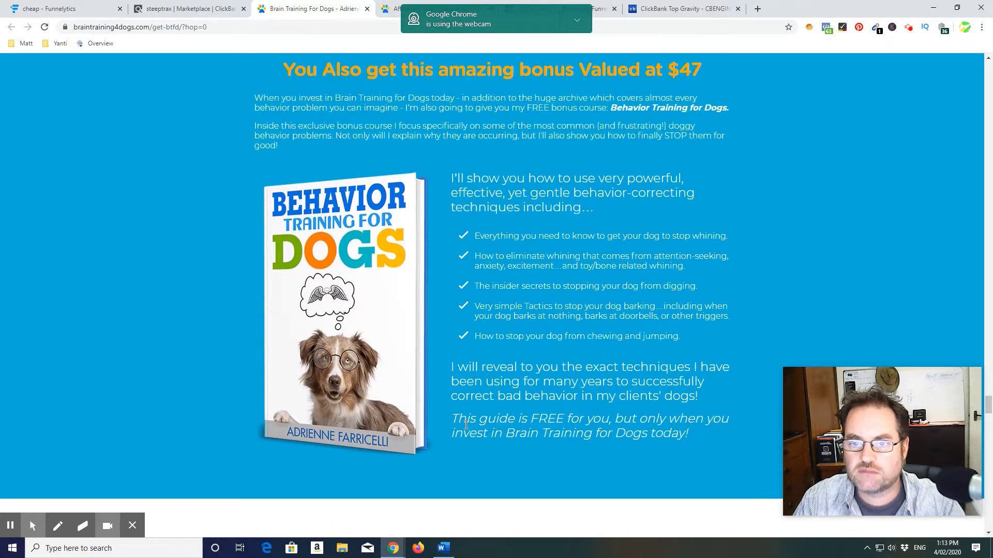
scroll(335, 370, "down", 10)
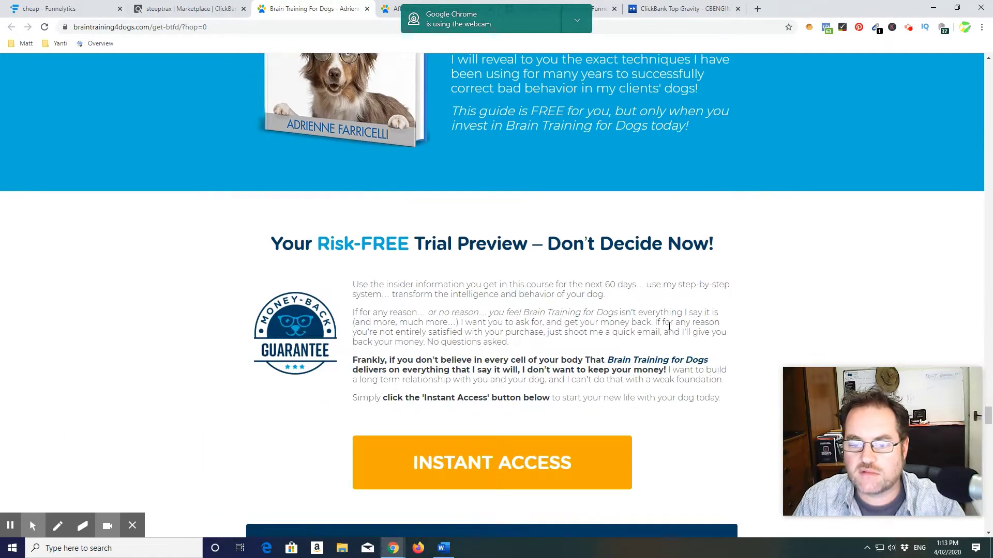
scroll(670, 330, "up", 2)
scroll(670, 330, "up", 15)
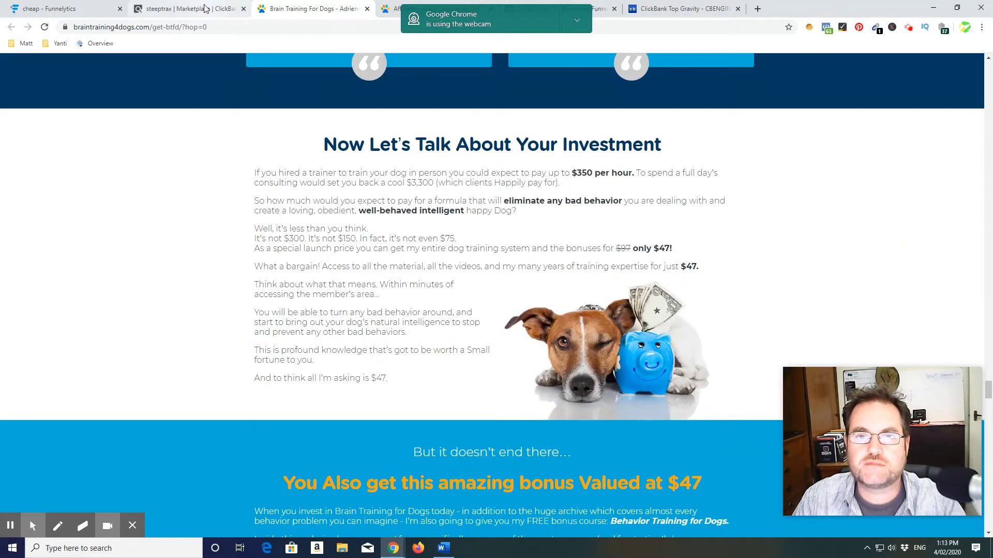
left_click(206, 8)
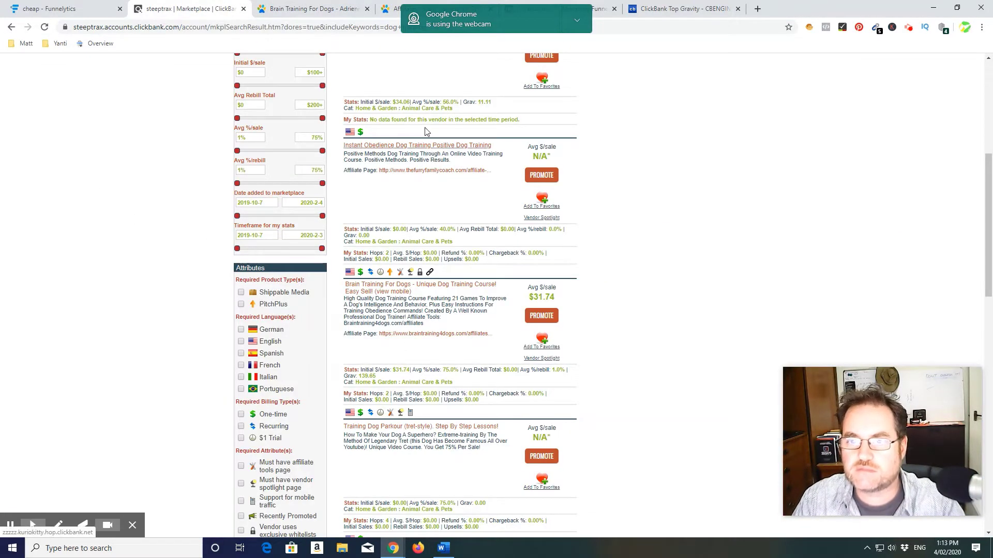
Step: Switch to the ClickFunnels Funnels dashboard showing 16 of 20 funnels used
left_click(562, 5)
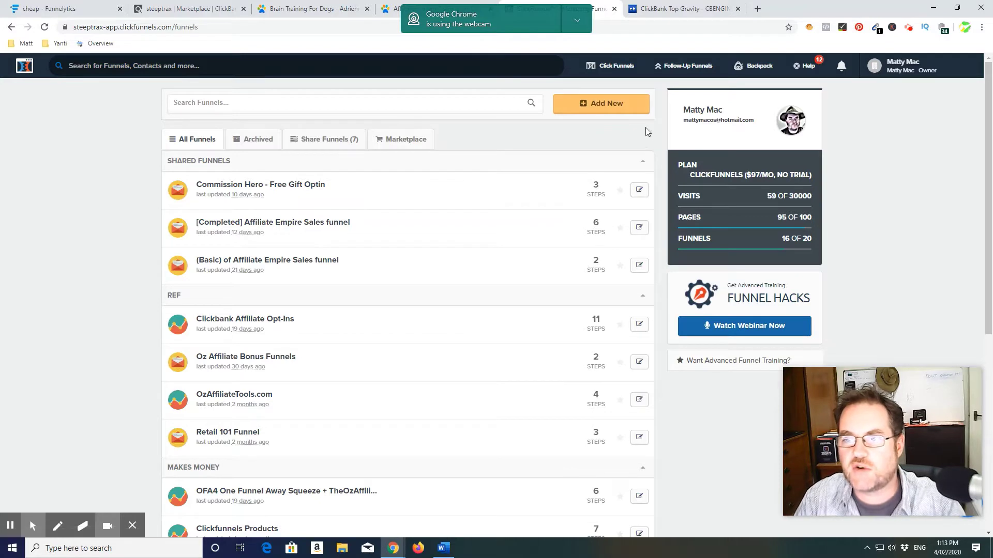
Step: Create a new Collect Emails funnel named 'Youtube Clickbank Funnel' and build it
left_click(604, 105)
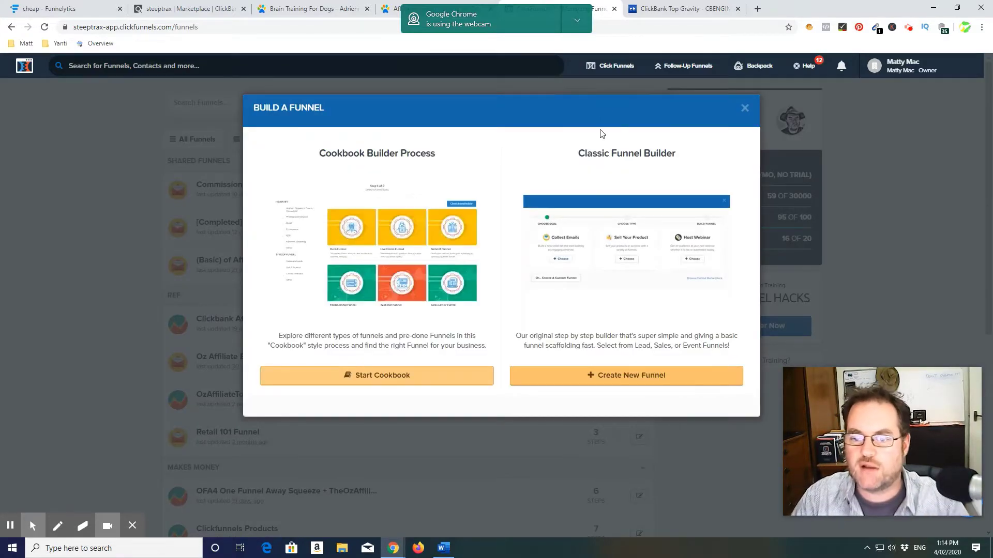
left_click(635, 375)
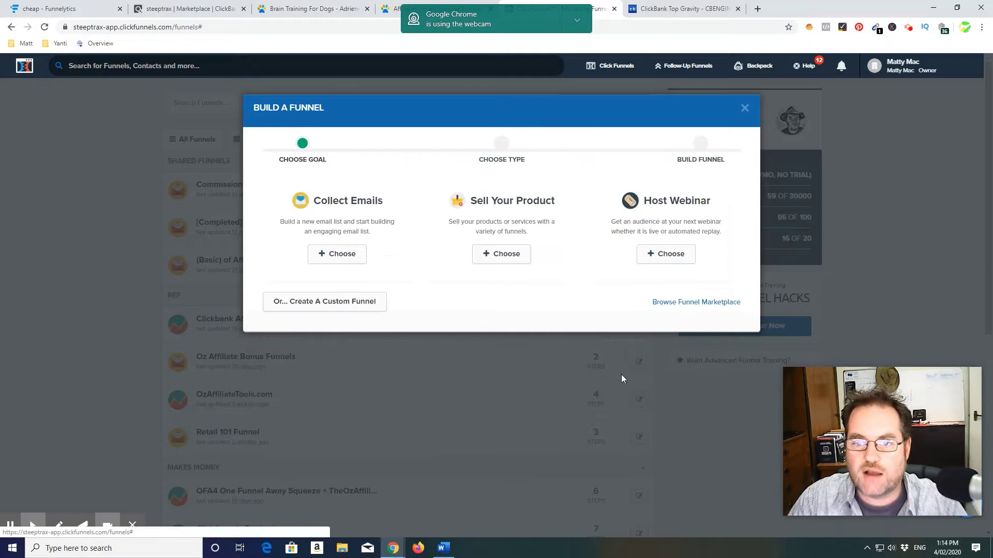
left_click(339, 257)
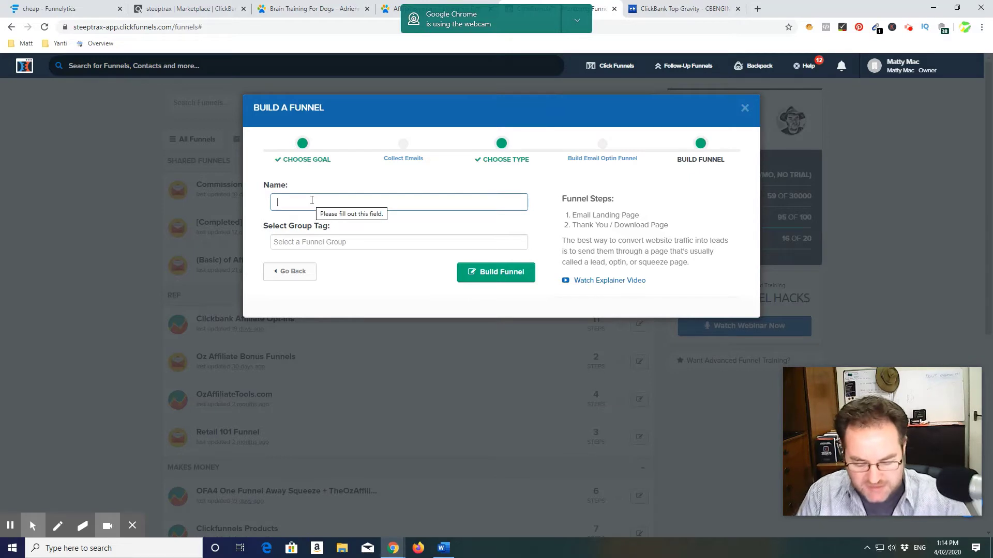
type("Toutube Clickbank")
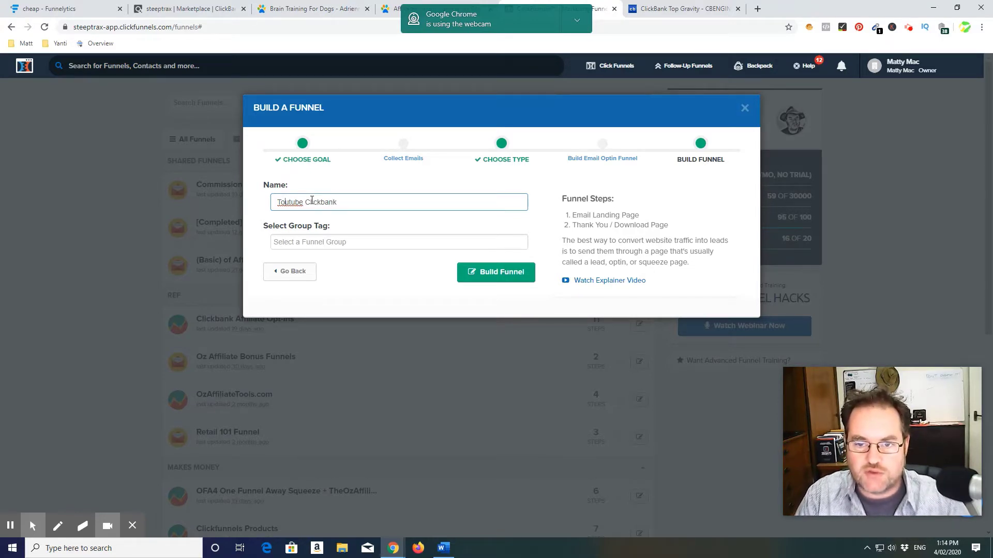
key("BackSpace")
type("Y")
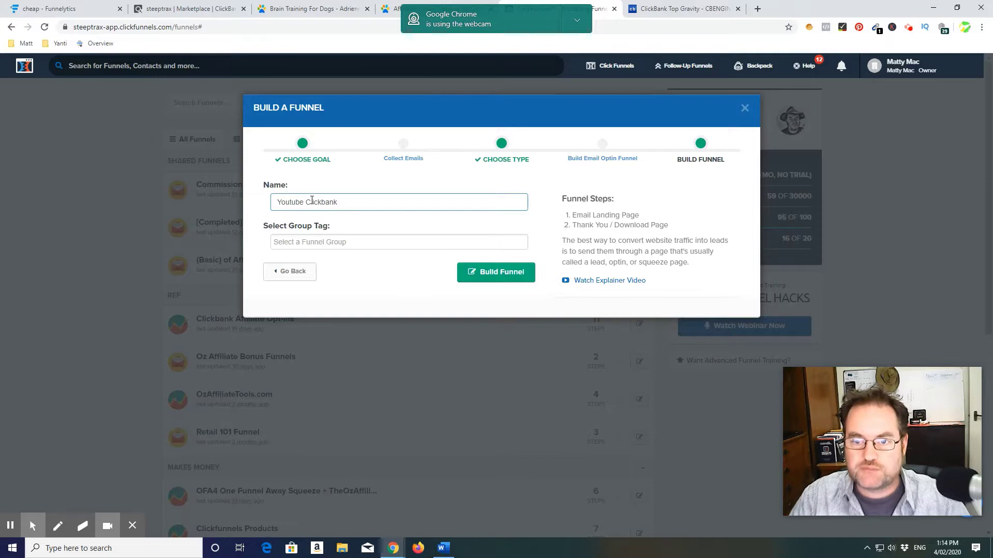
left_click(343, 202)
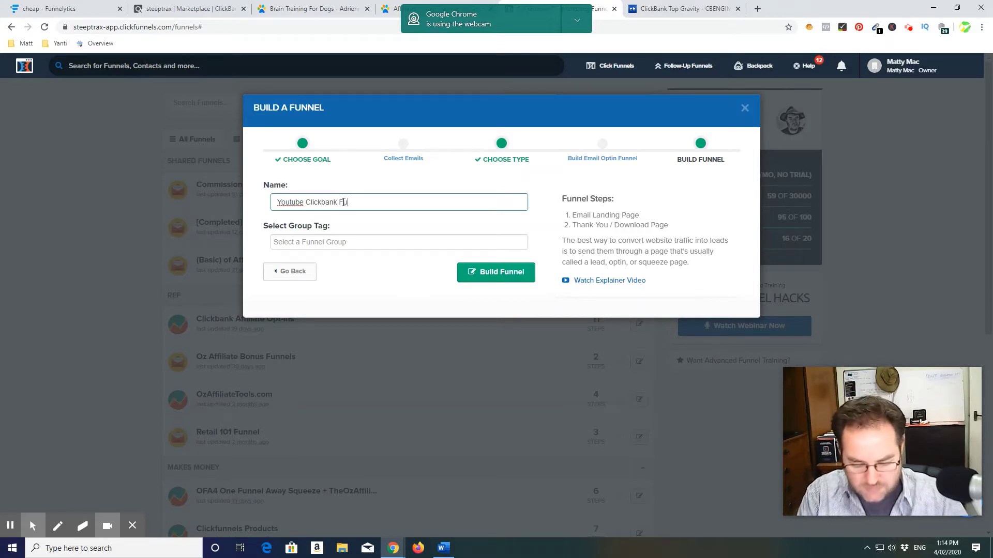
left_click(495, 273)
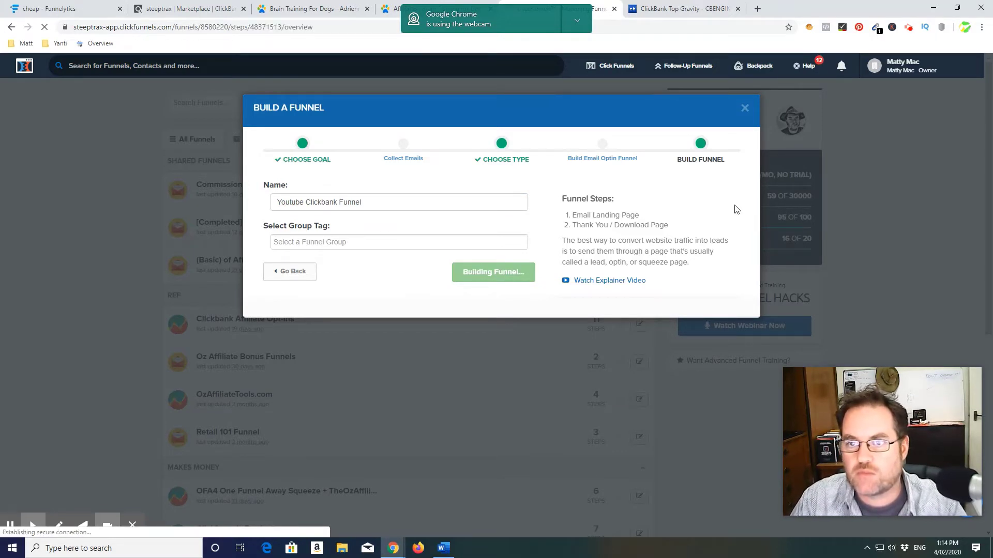
Step: Scroll up through the sales page's bonus boxes, then view ClickBank Top Gravity with Brain Training For Dogs at 142.55
left_click(309, 10)
scroll(663, 221, "up", 15)
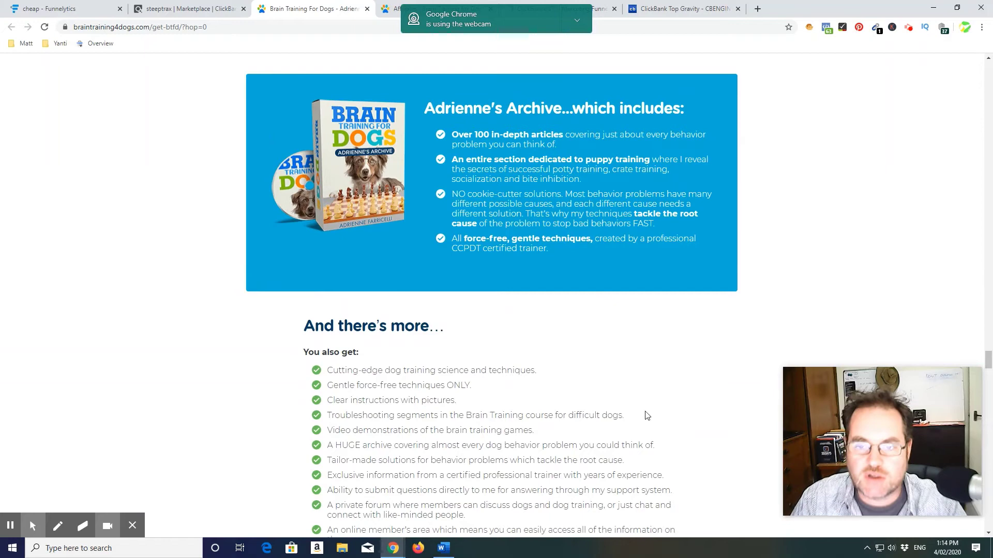
scroll(657, 335, "up", 3)
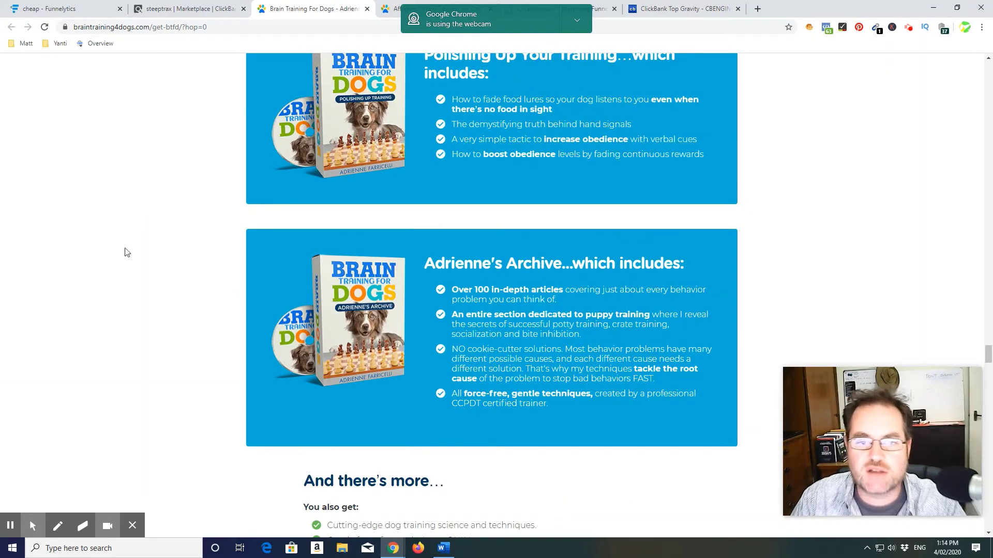
scroll(784, 185, "up", 8)
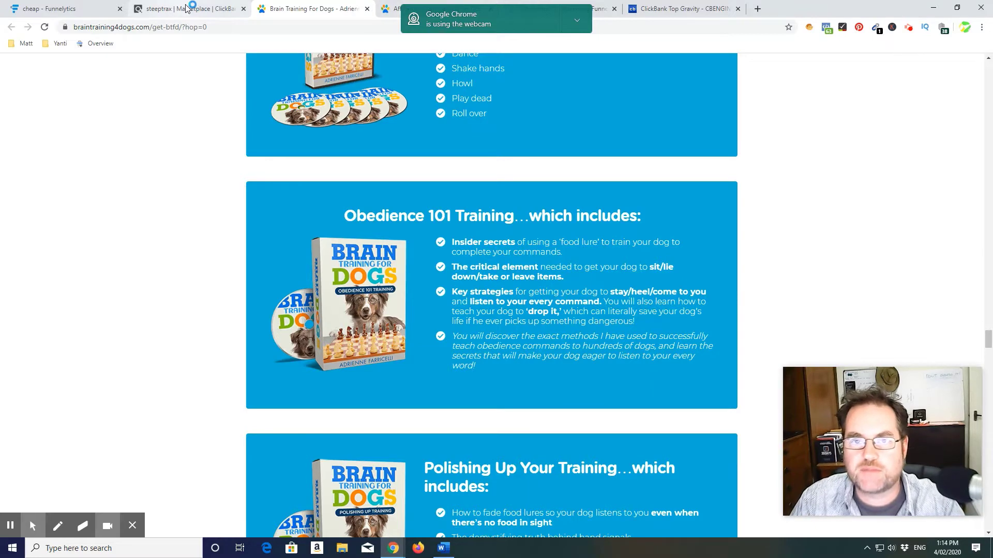
left_click(599, 7)
left_click(722, 4)
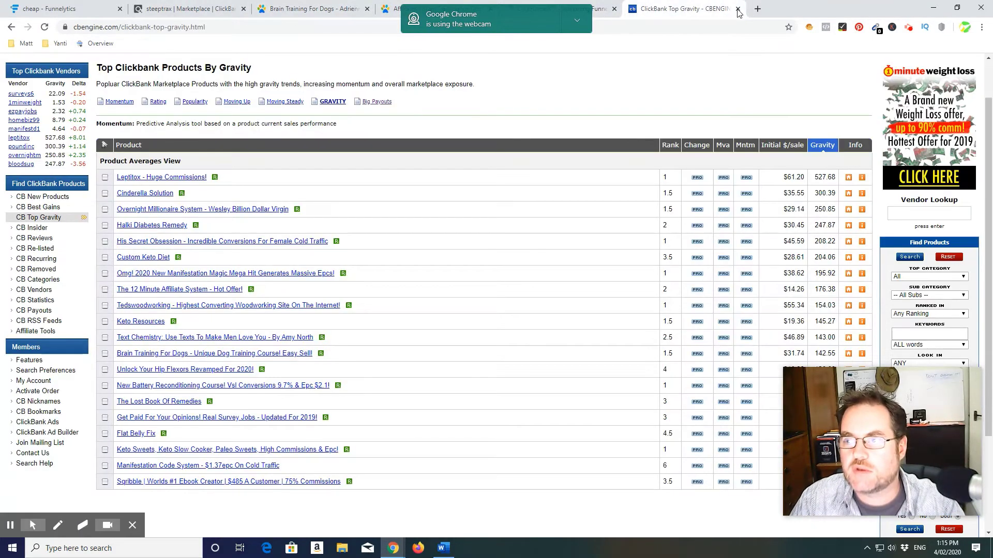
Step: Close the CB Engine tab and delete the funnel's Thank You step, confirming with OK
left_click(738, 8)
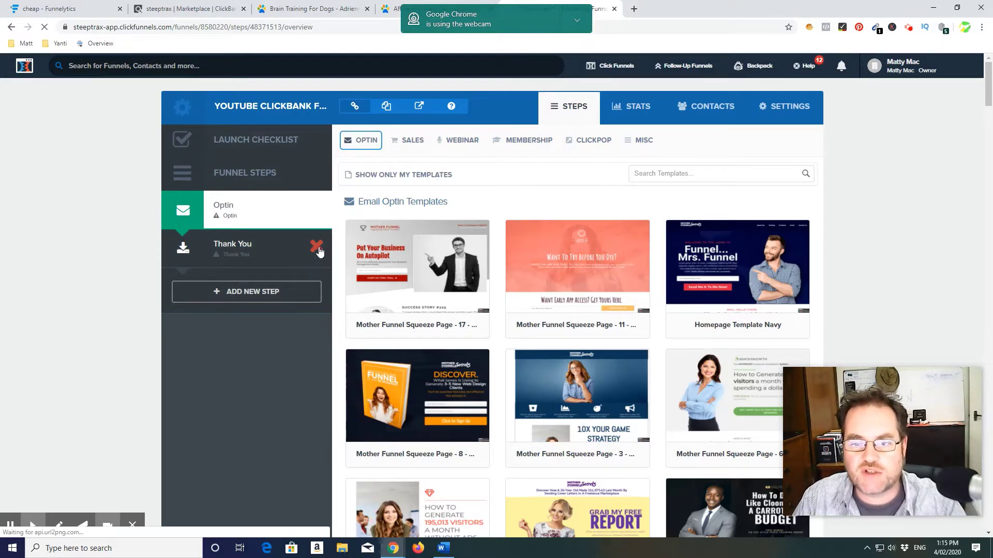
left_click(316, 248)
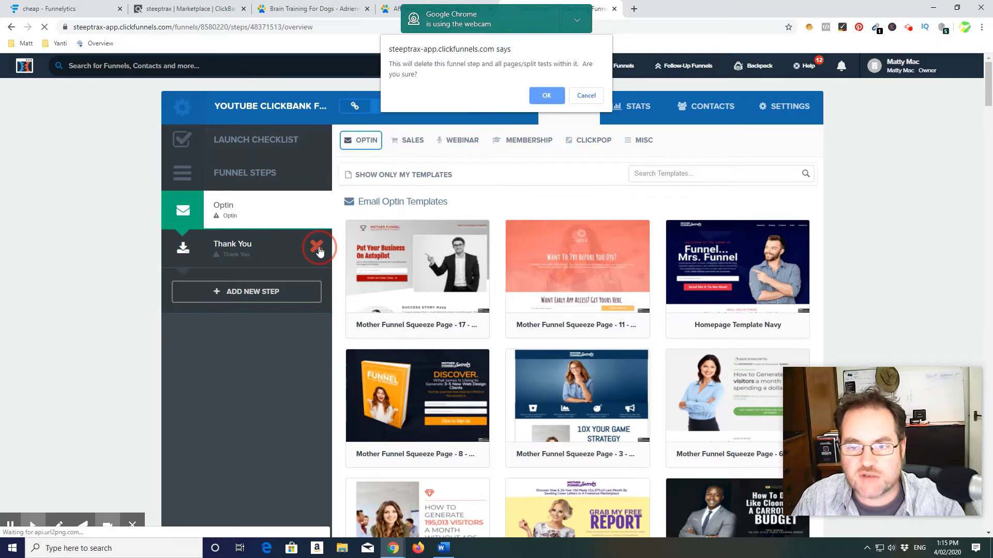
left_click(562, 102)
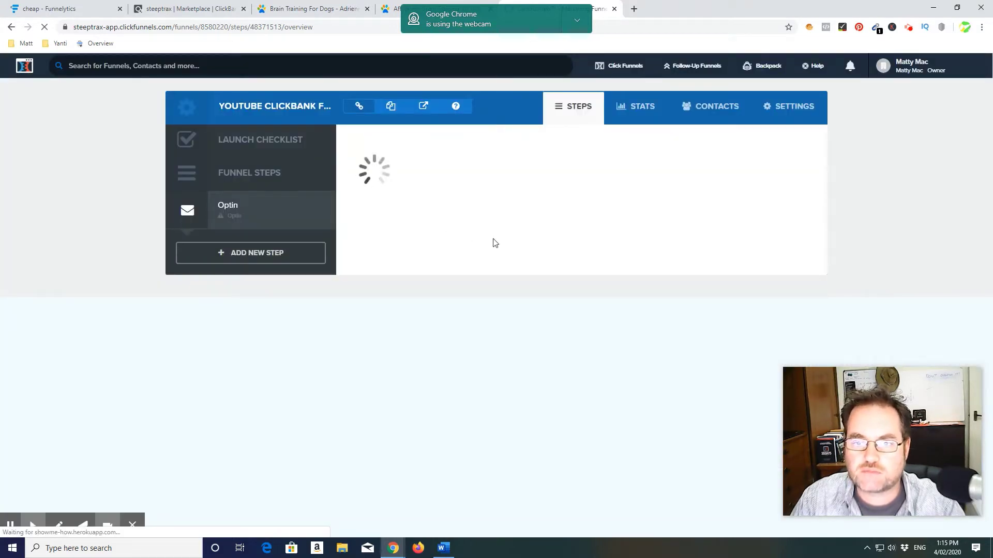
Step: Peek at the Brain Training for Dogs page, then return to the opt-in template gallery
left_click(312, 9)
scroll(739, 239, "up", 15)
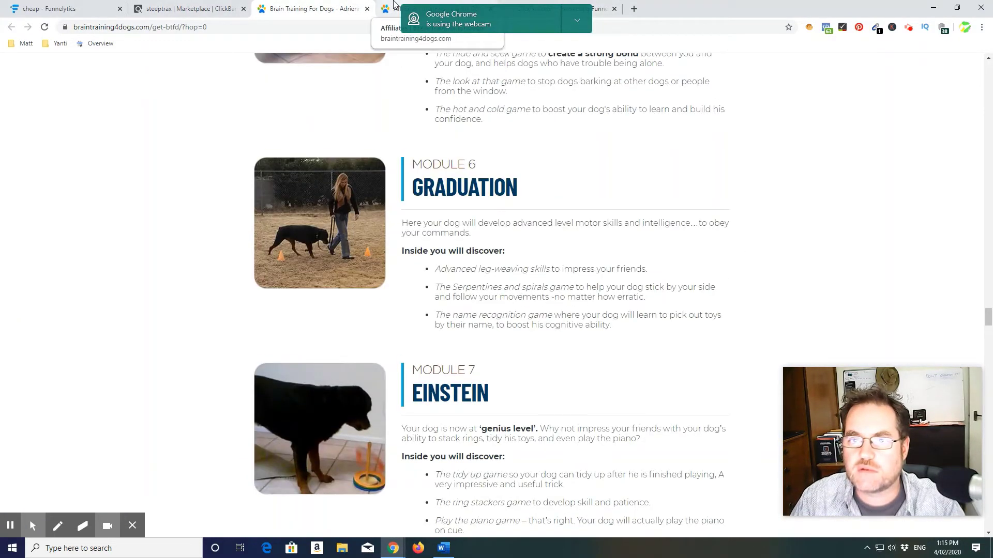
left_click(585, 7)
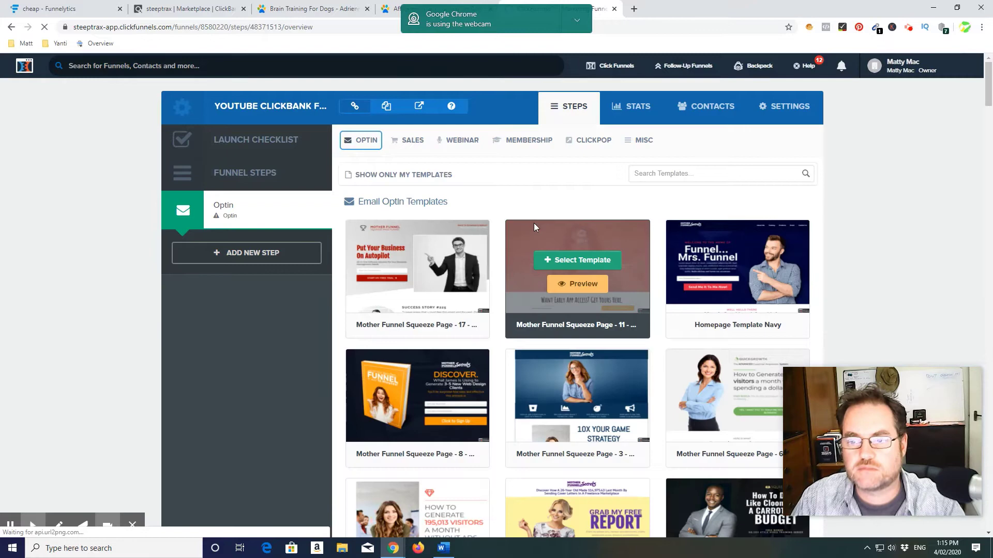
Step: Browse the template gallery and select the Subtle Geo template for the Optin step
scroll(660, 339, "down", 2)
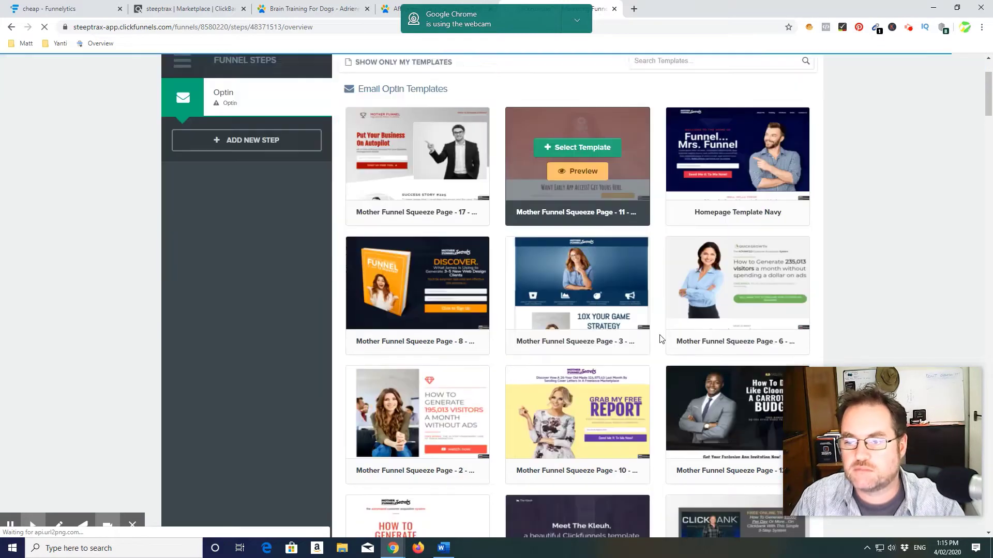
scroll(660, 339, "down", 2)
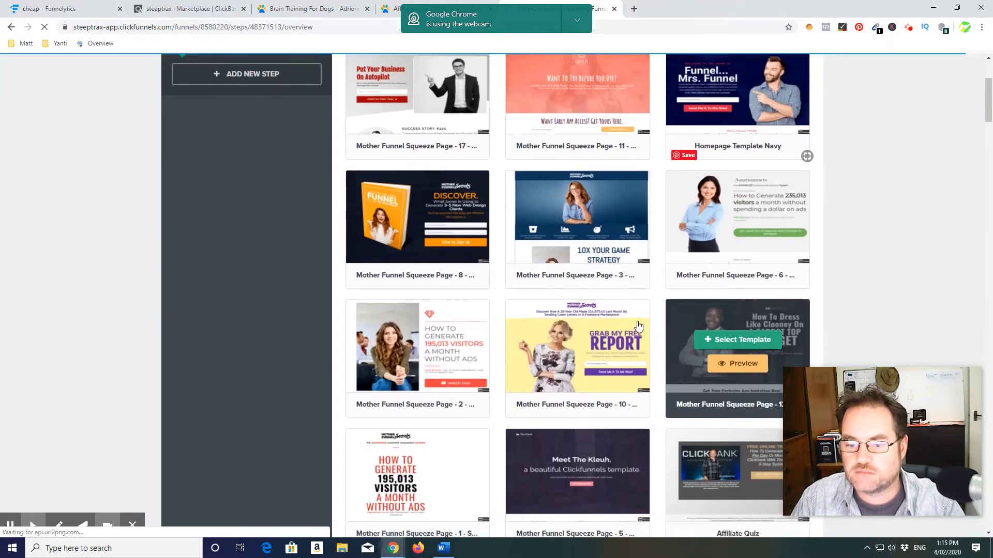
scroll(639, 326, "down", 7)
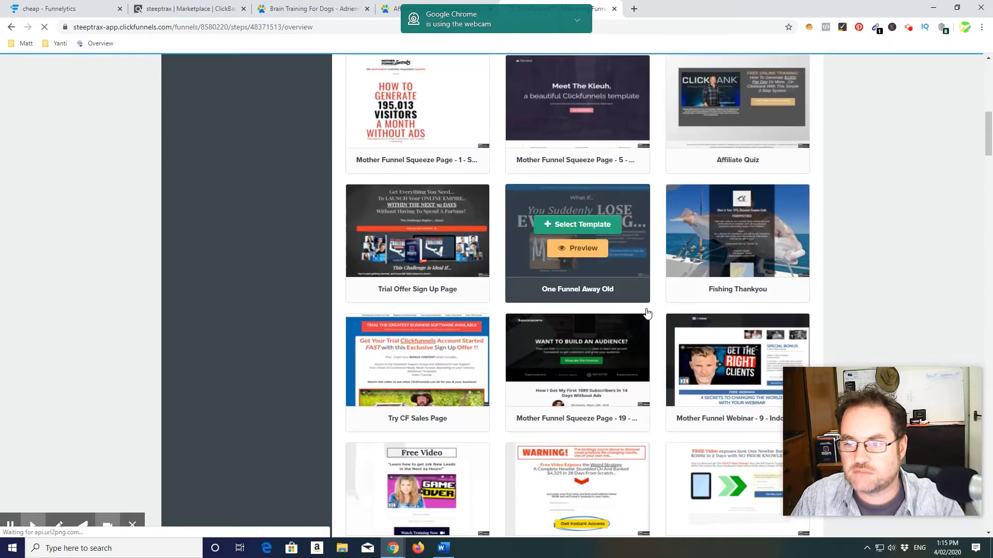
scroll(646, 339, "down", 2)
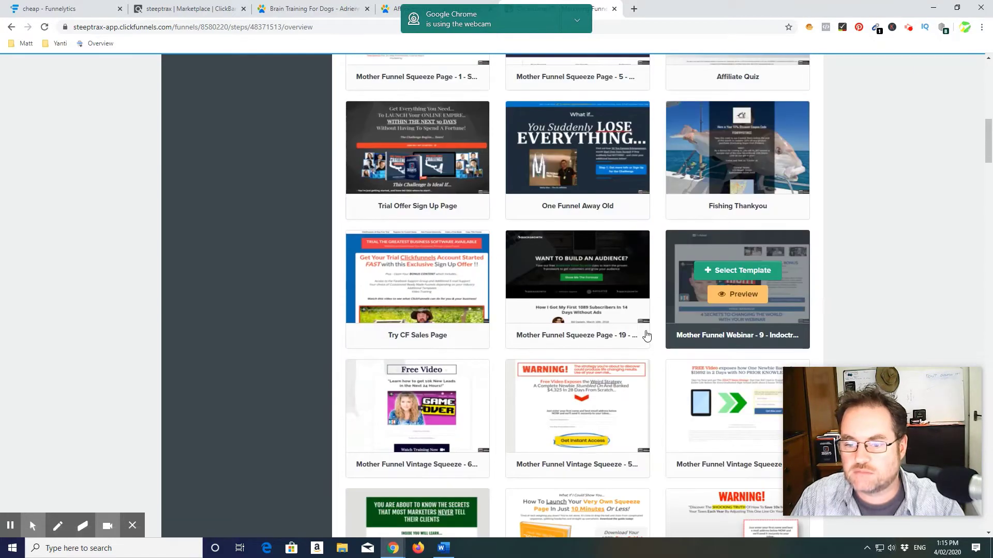
scroll(646, 336, "down", 3)
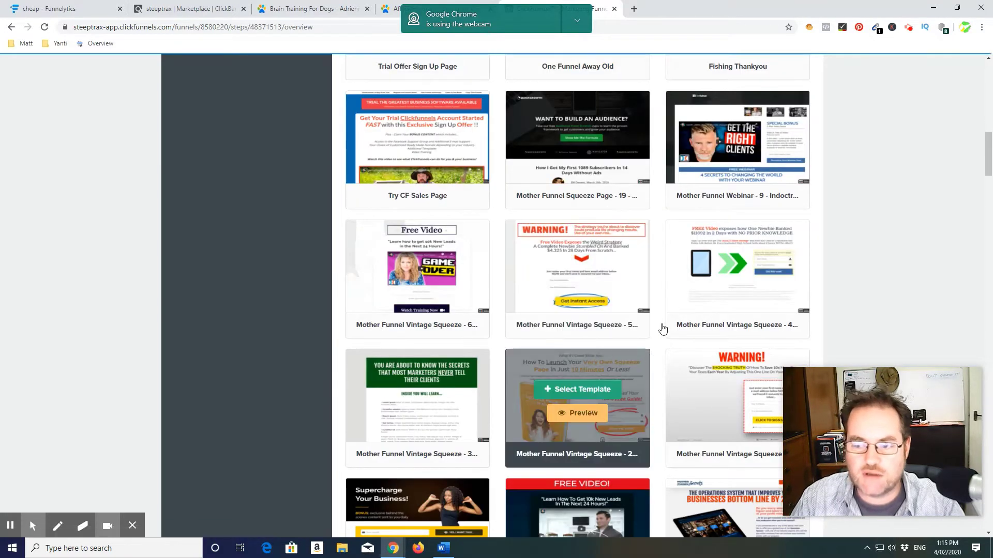
scroll(951, 230, "down", 1)
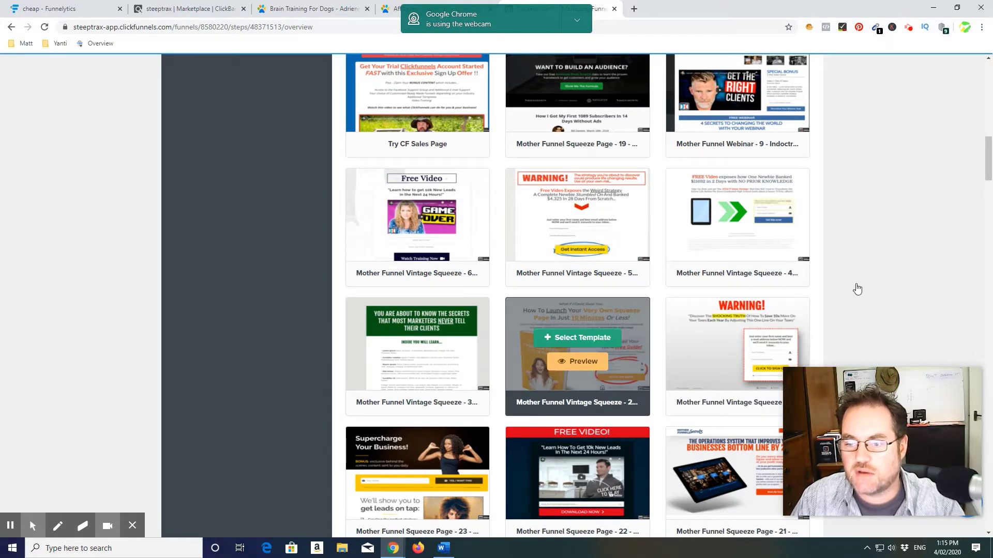
scroll(834, 277, "down", 1)
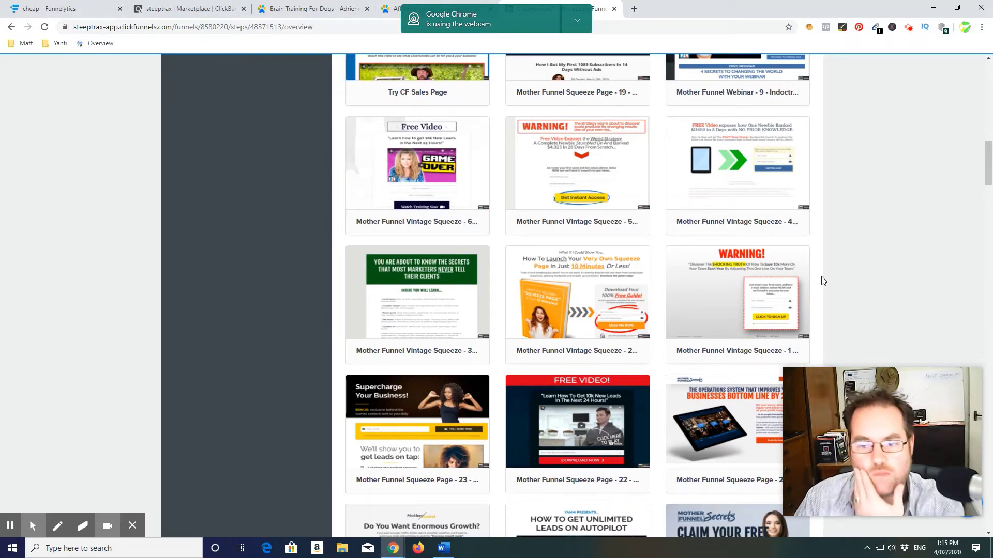
mouse_move(807, 283)
scroll(623, 421, "down", 5)
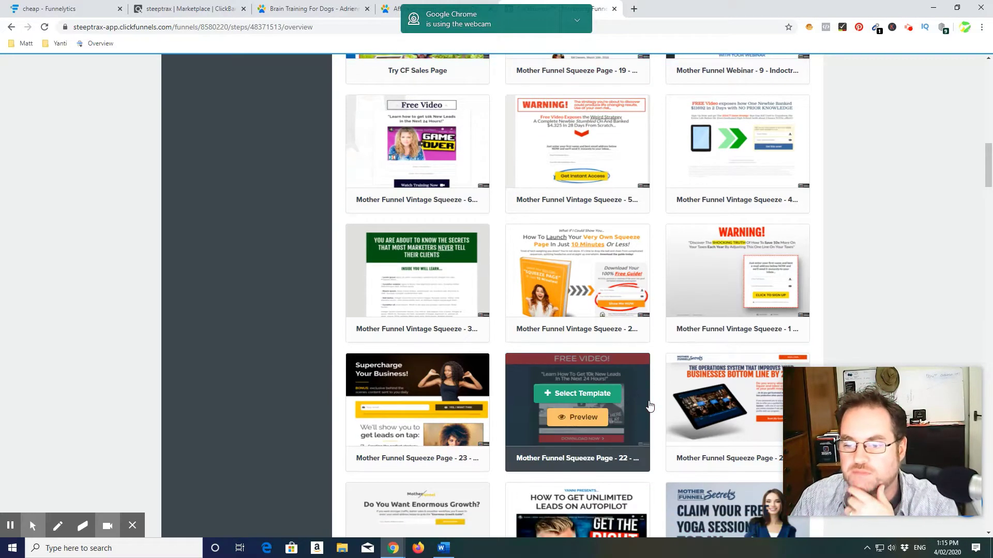
scroll(646, 396, "down", 1)
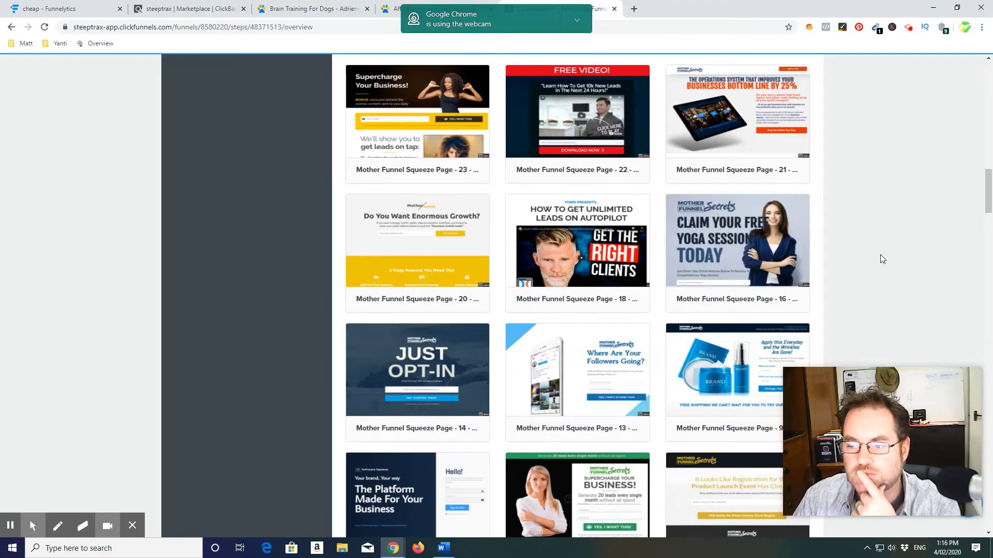
scroll(881, 258, "down", 3)
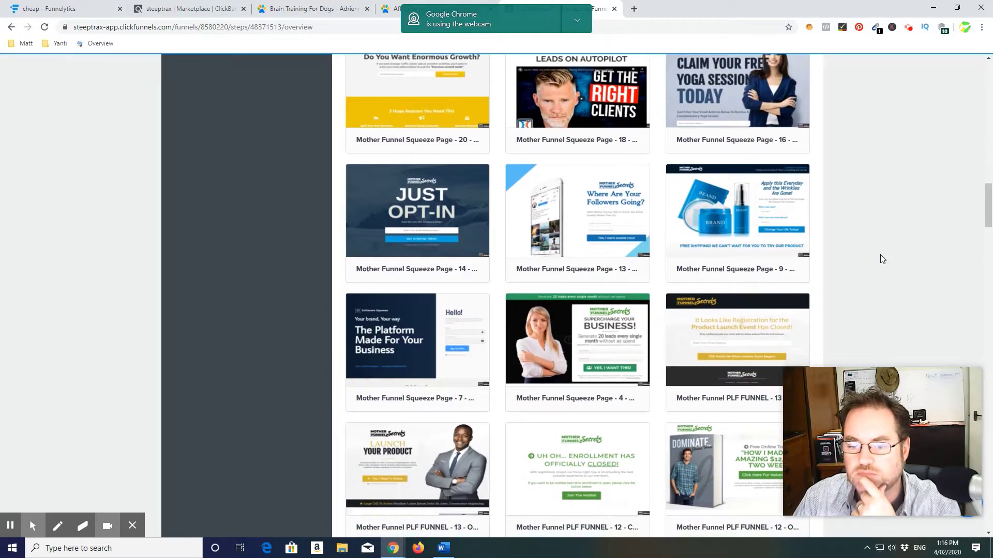
scroll(880, 258, "down", 5)
scroll(879, 257, "down", 5)
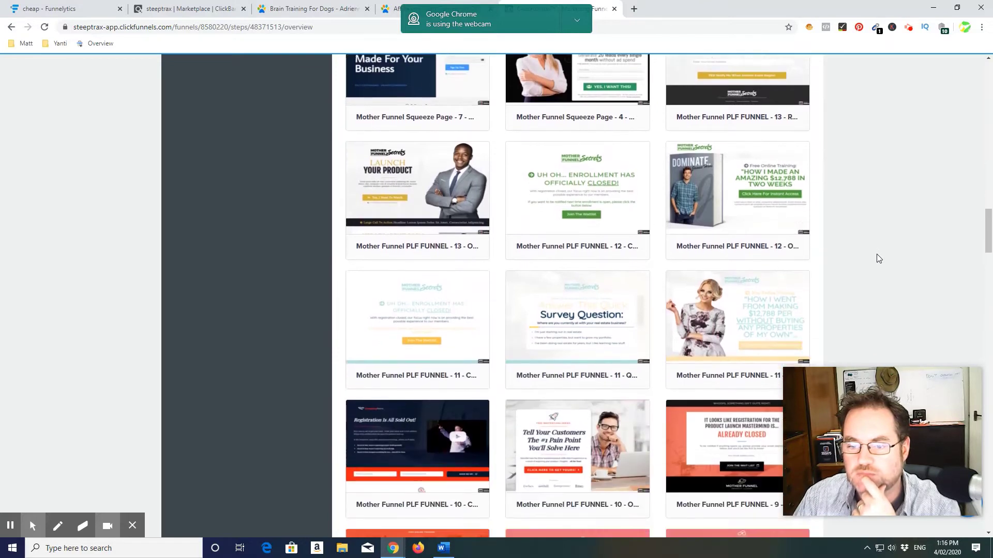
scroll(876, 257, "down", 8)
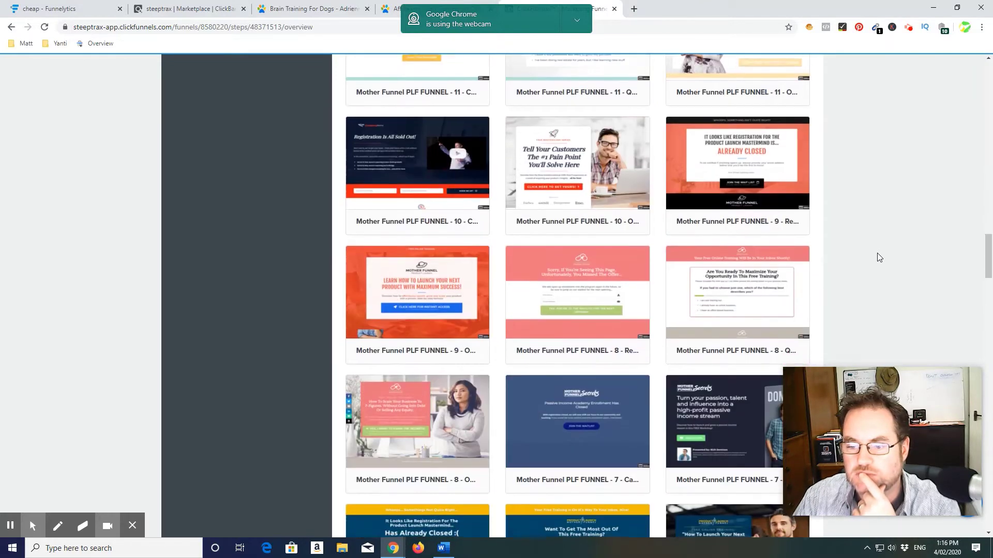
scroll(877, 253, "down", 3)
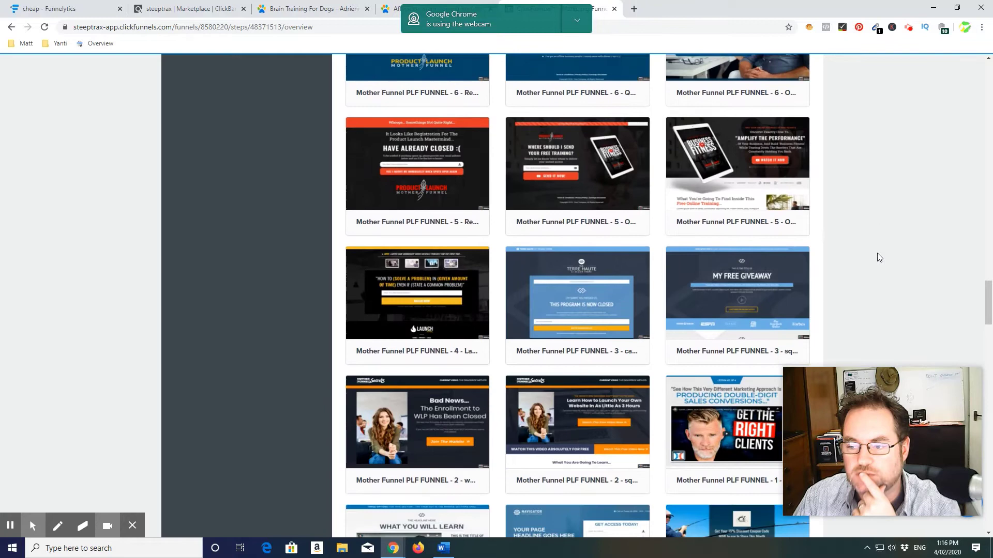
scroll(877, 252, "down", 3)
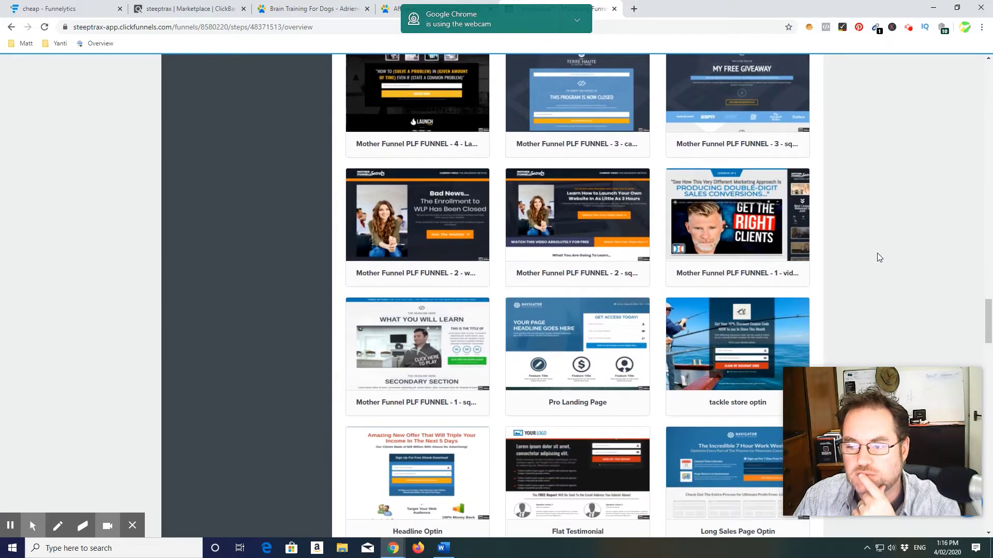
scroll(877, 257, "down", 4)
scroll(877, 253, "down", 2)
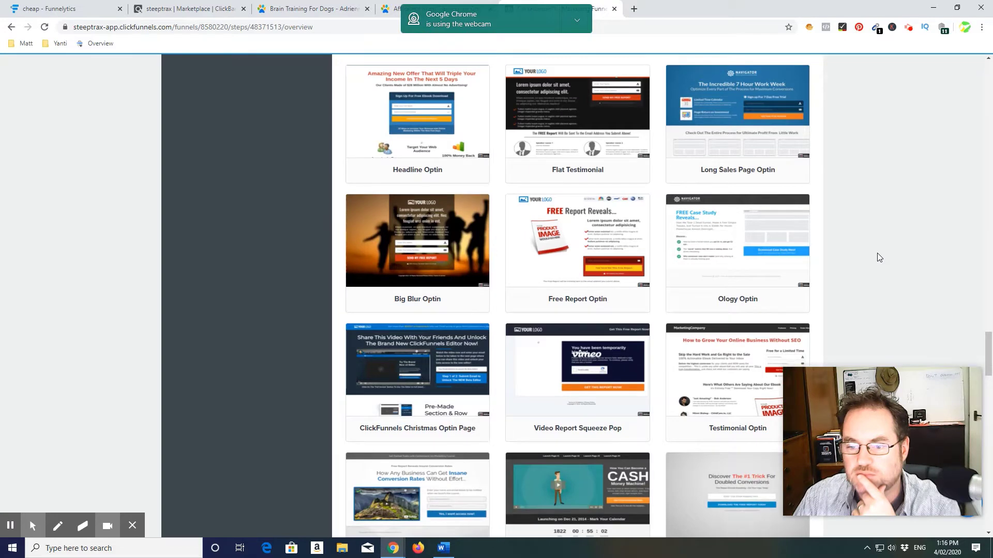
scroll(876, 257, "down", 4)
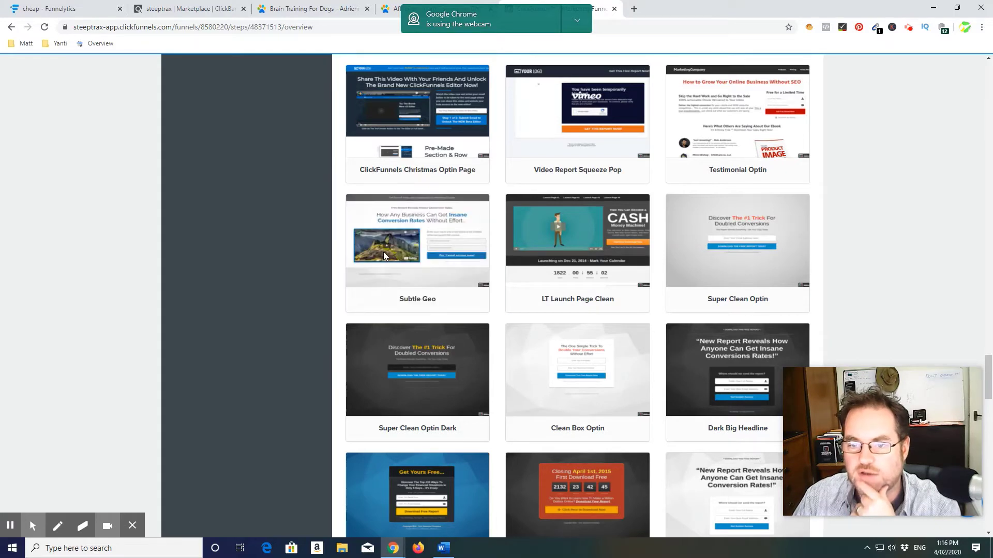
mouse_move(383, 256)
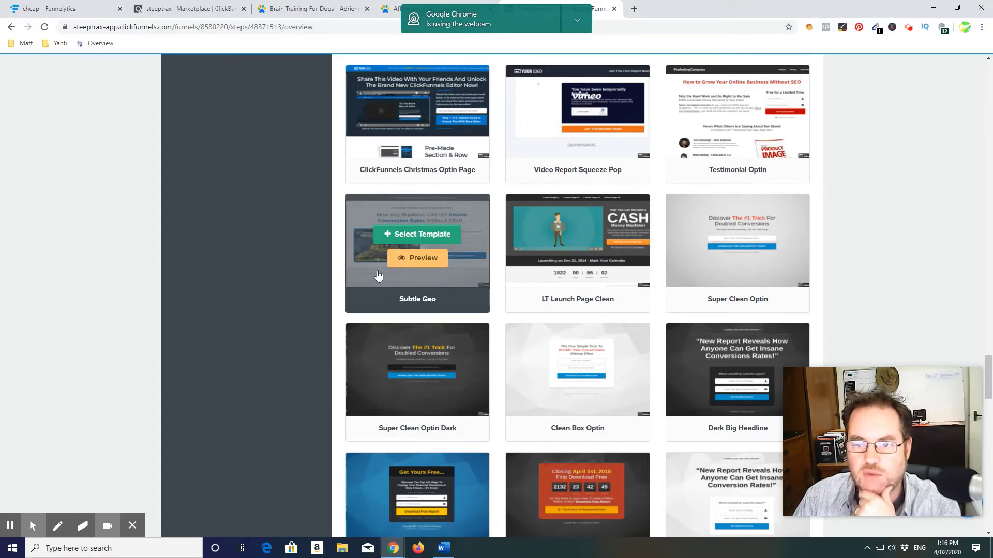
scroll(891, 288, "down", 4)
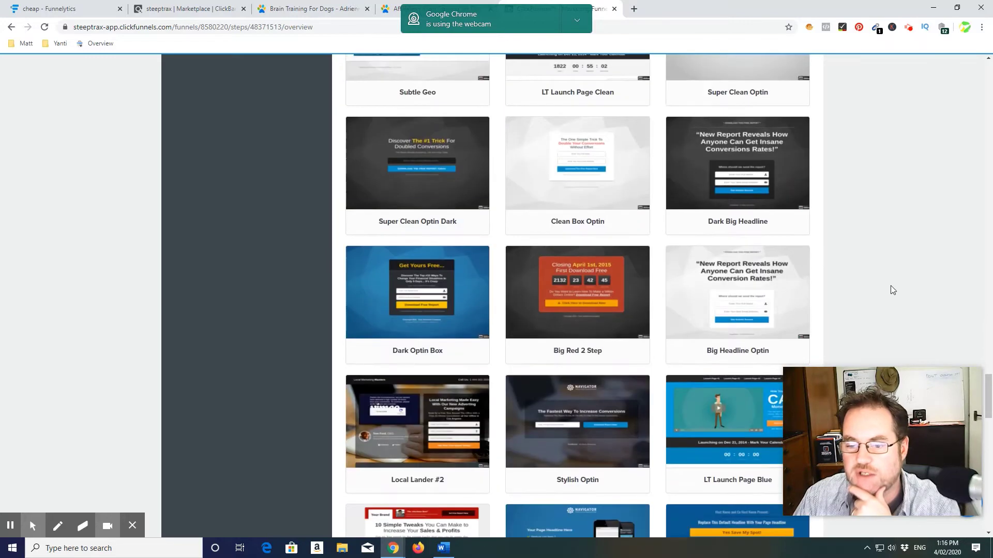
scroll(891, 290, "down", 7)
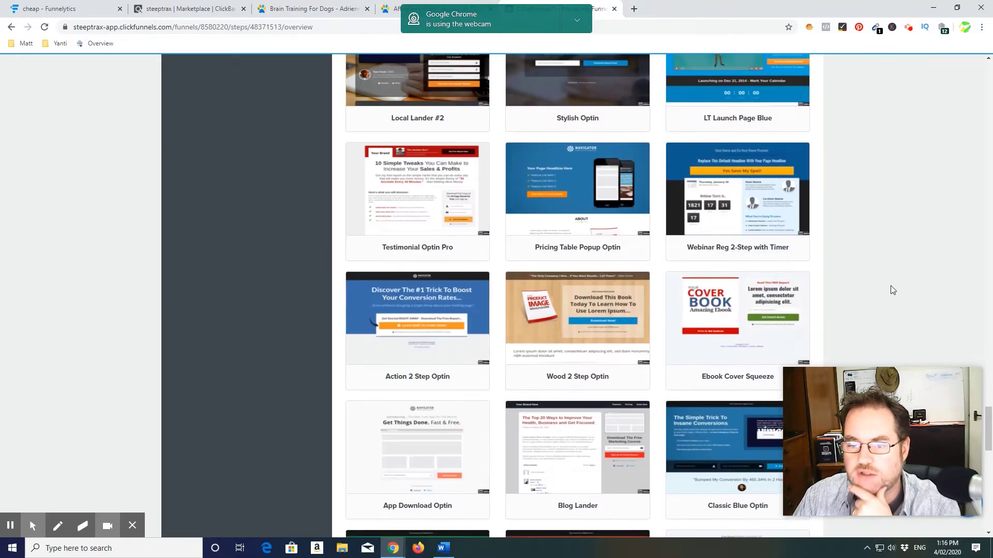
scroll(889, 285, "up", 14)
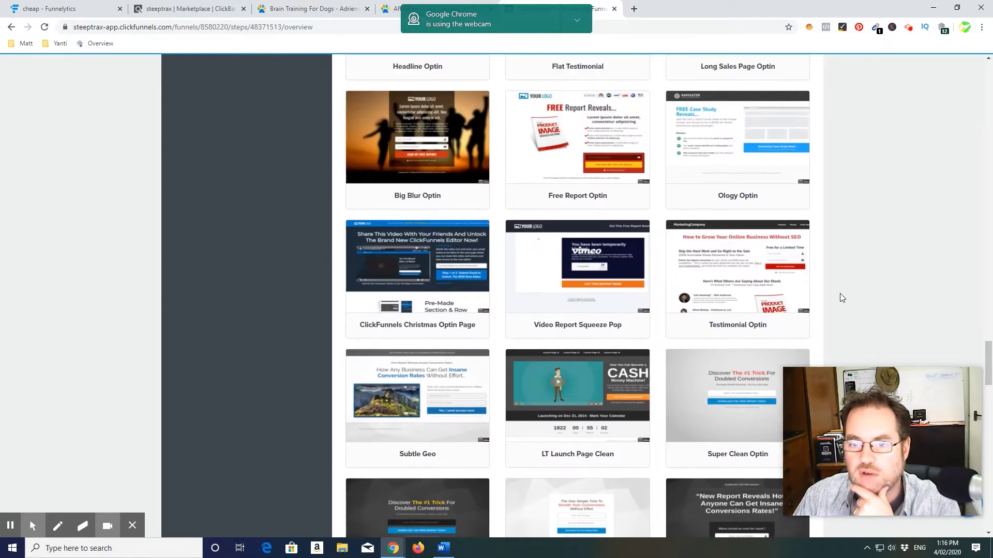
scroll(404, 408, "down", 3)
left_click(403, 235)
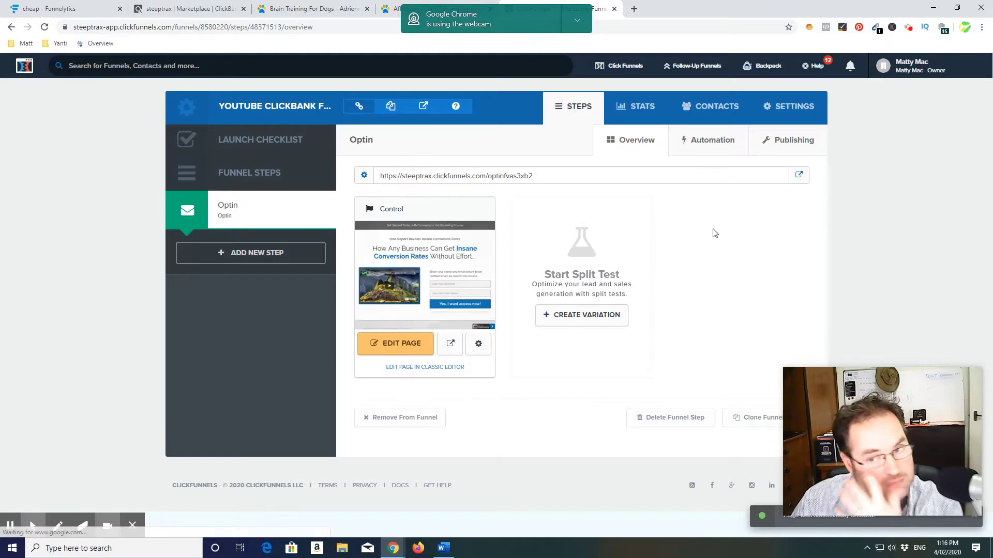
Step: Open the Optin step's Subtle Geo page in the page editor
left_click(398, 343)
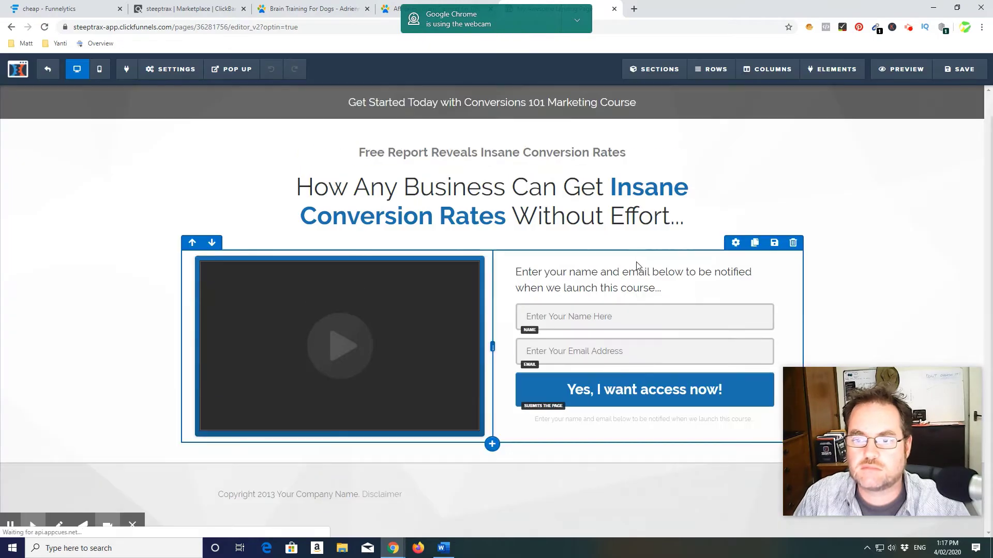
Step: Scroll the Brain Training for Dogs sales page back to its top headline, then return to the ClickFunnels editor
left_click(310, 9)
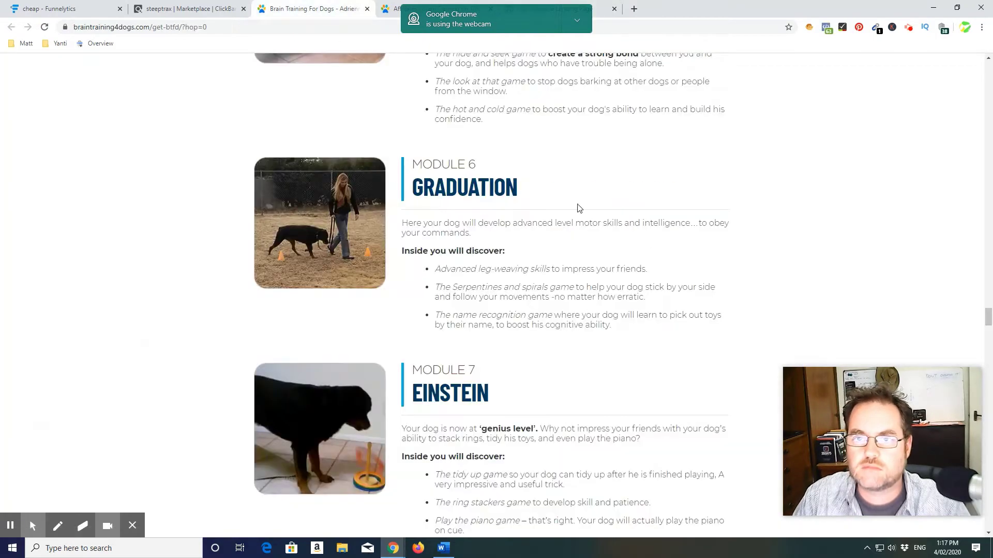
scroll(687, 358, "up", 20)
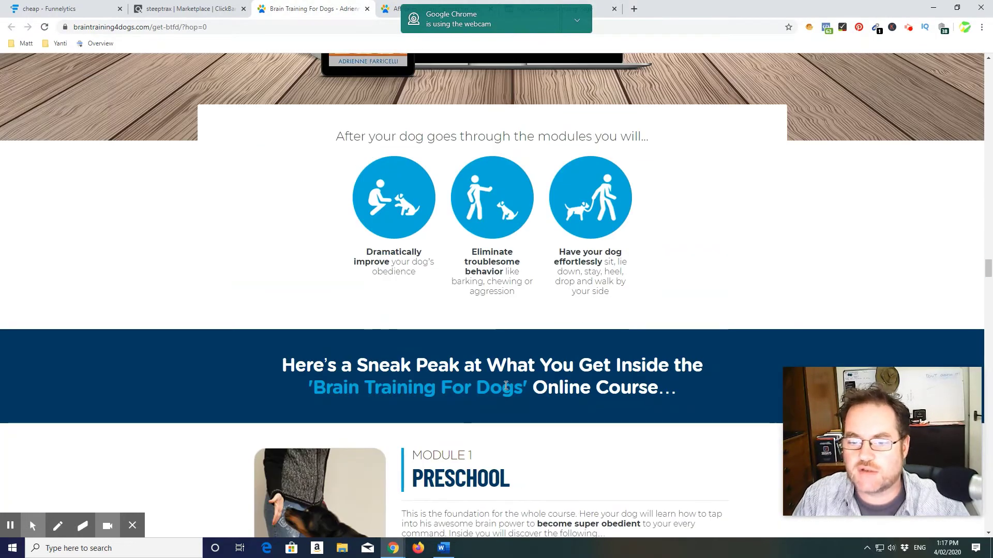
left_click_drag(988, 268, 989, 59)
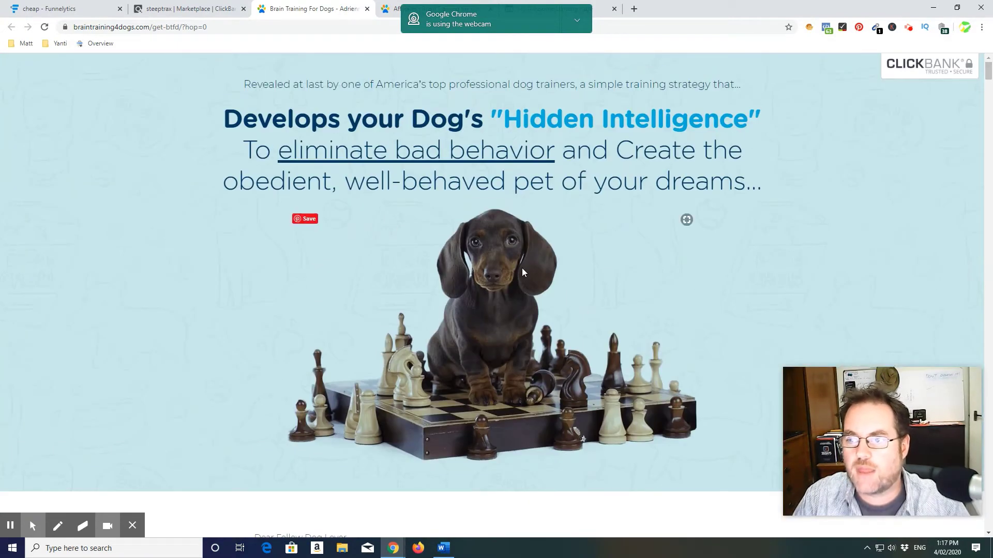
scroll(575, 306, "down", 1)
scroll(575, 305, "up", 1)
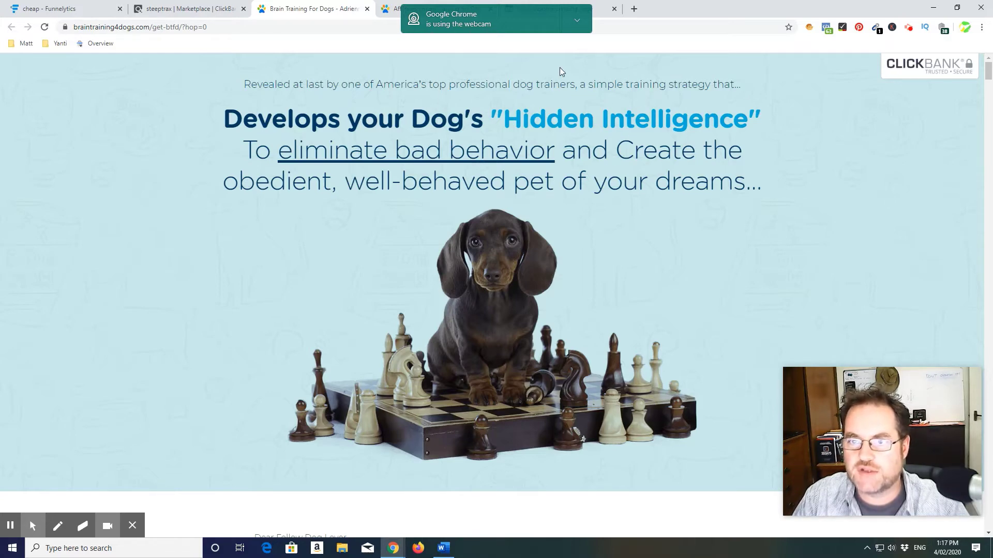
left_click(420, 4)
left_click(574, 4)
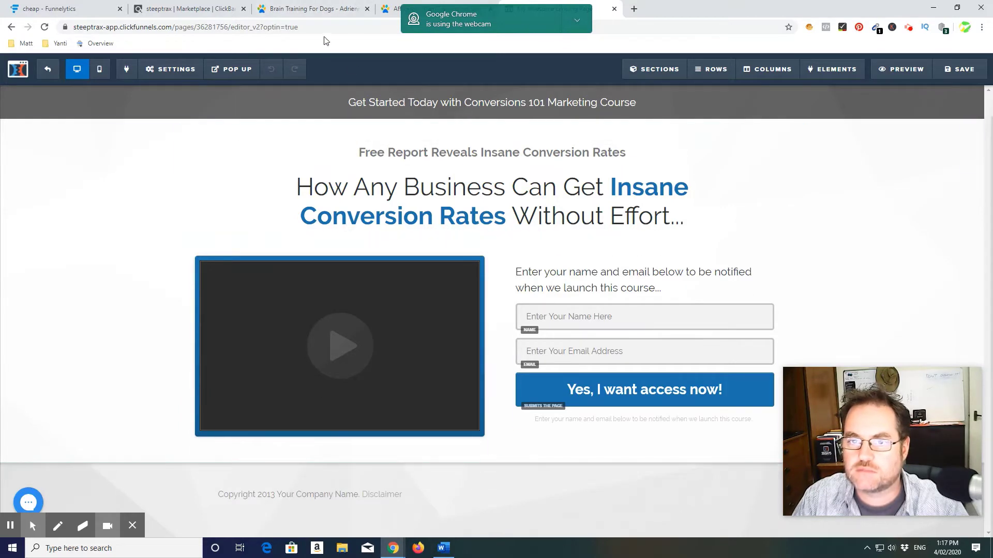
Step: Replace the top banner with the sales page line 'Revealed at last by one of America's top professional dog trainers…'
left_click(319, 8)
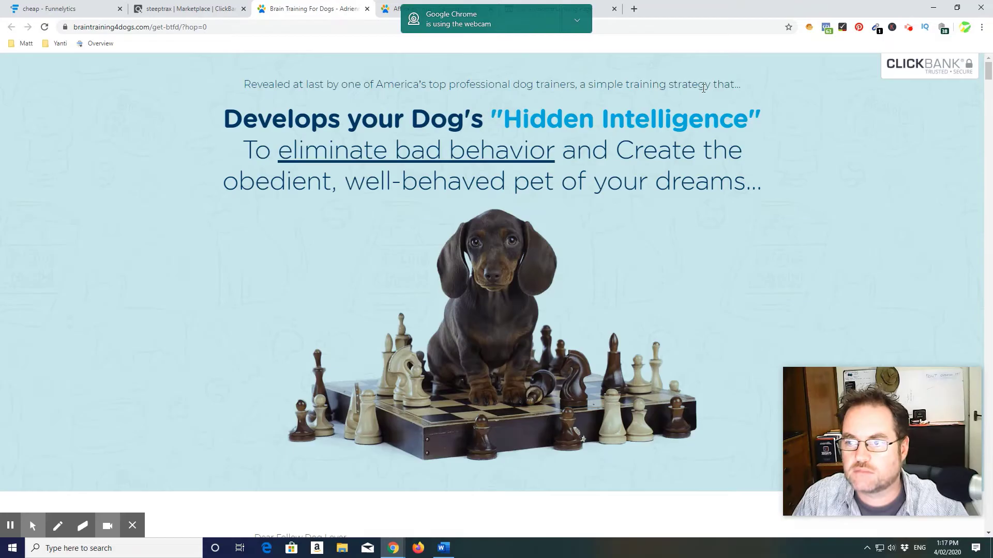
left_click_drag(742, 86, 247, 87)
key("ctrl+c")
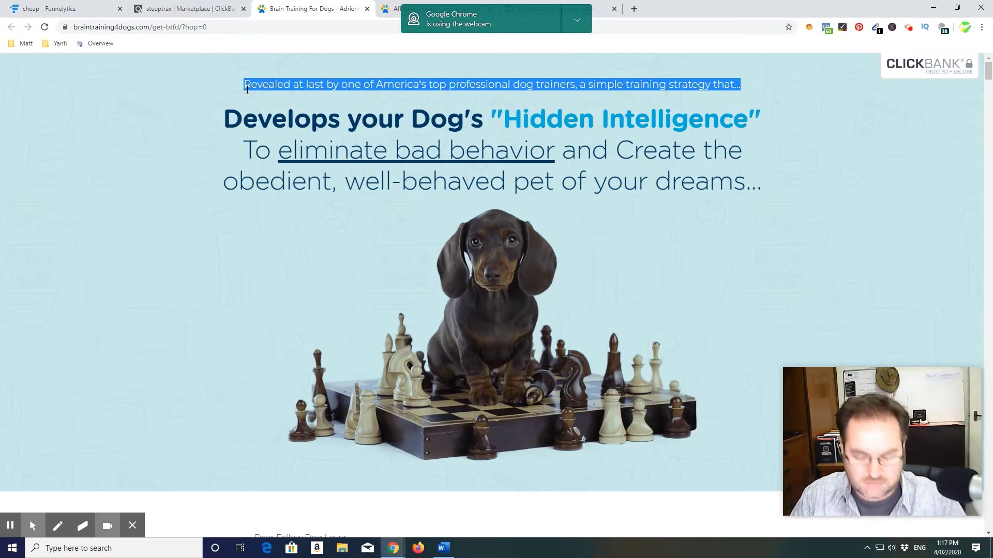
key("ctrl+Tab")
key("ctrl+Tab")
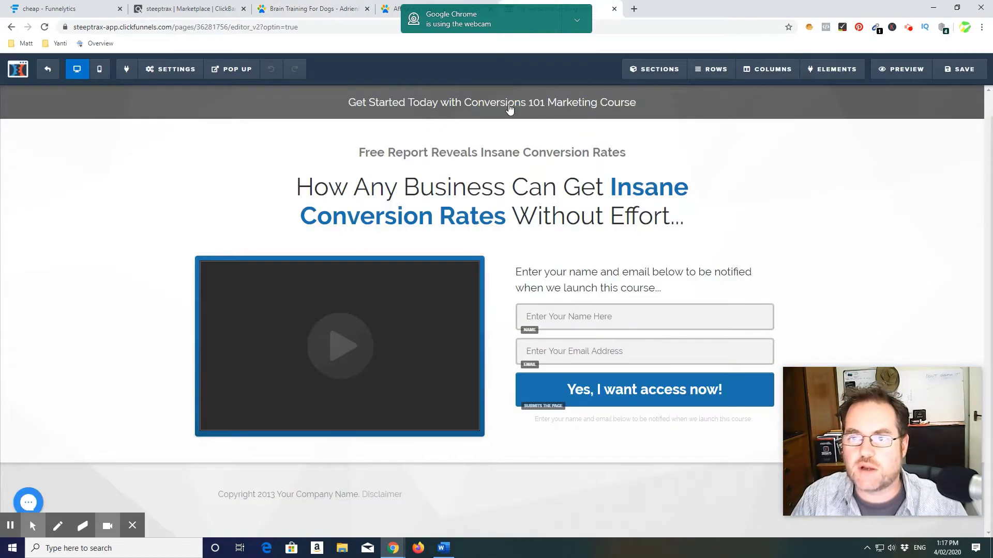
left_click(620, 102)
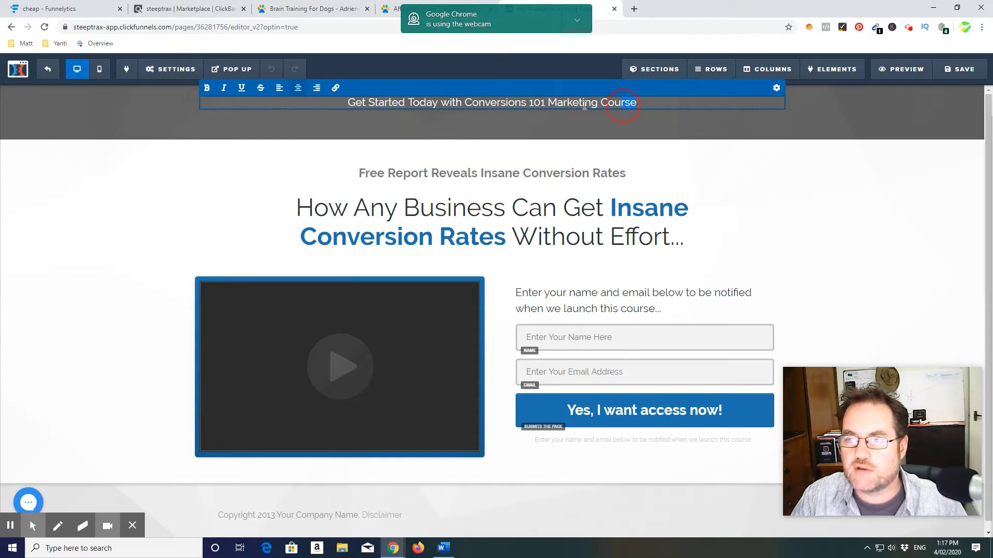
key("ctrl+a")
type("Ge")
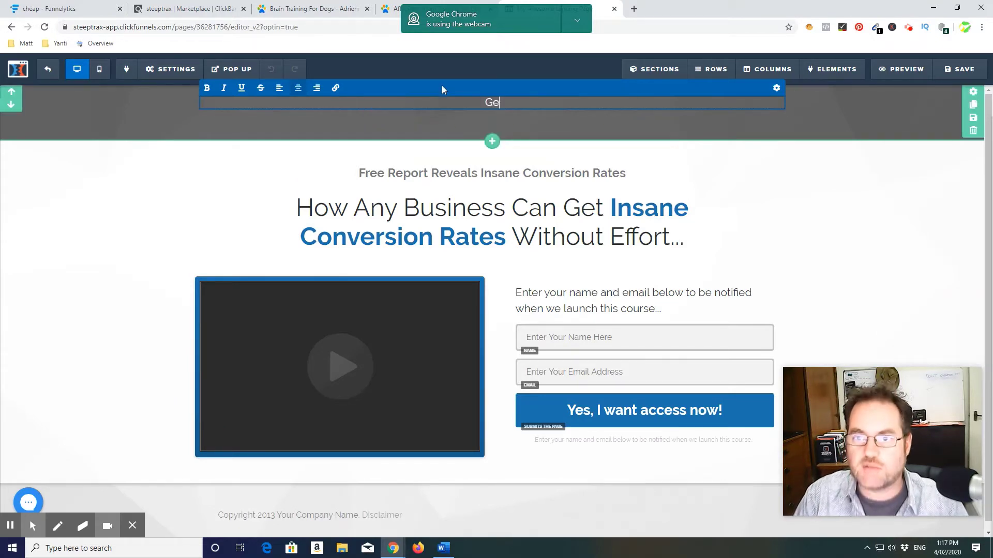
key("BackSpace")
key("BackSpace")
key("ctrl+v")
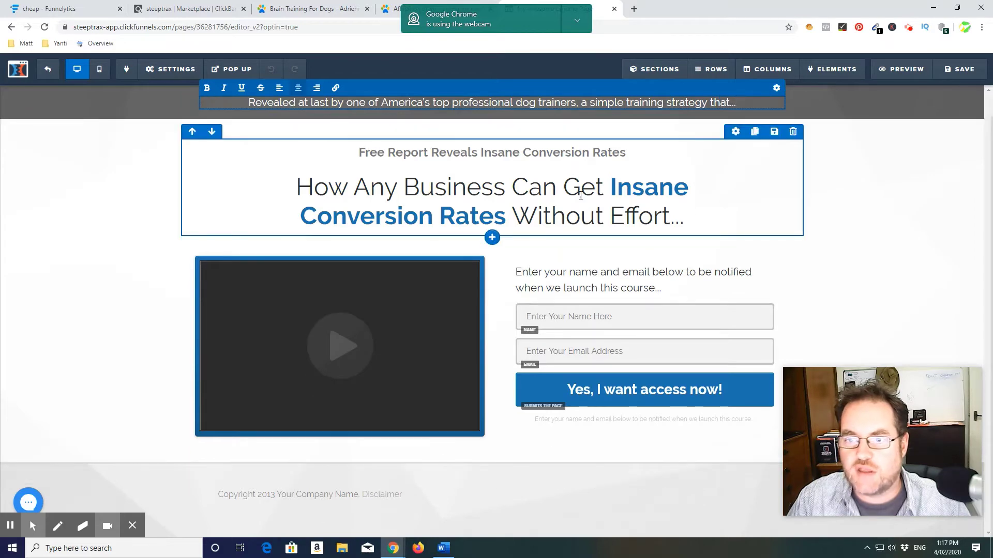
left_click(849, 254)
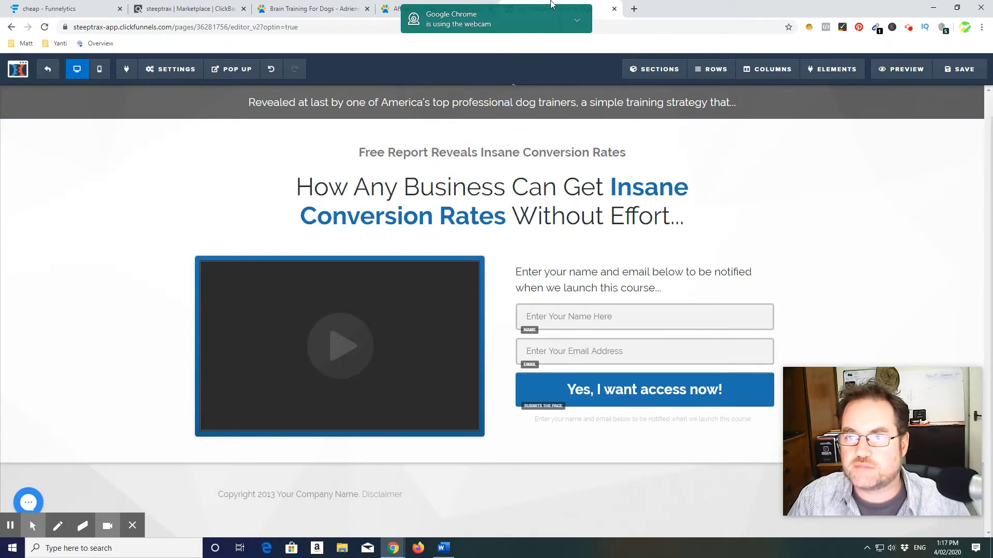
Step: Replace the main headline with the sales page headline 'Develops your Dog's Hidden Intelligence…'
left_click(310, 8)
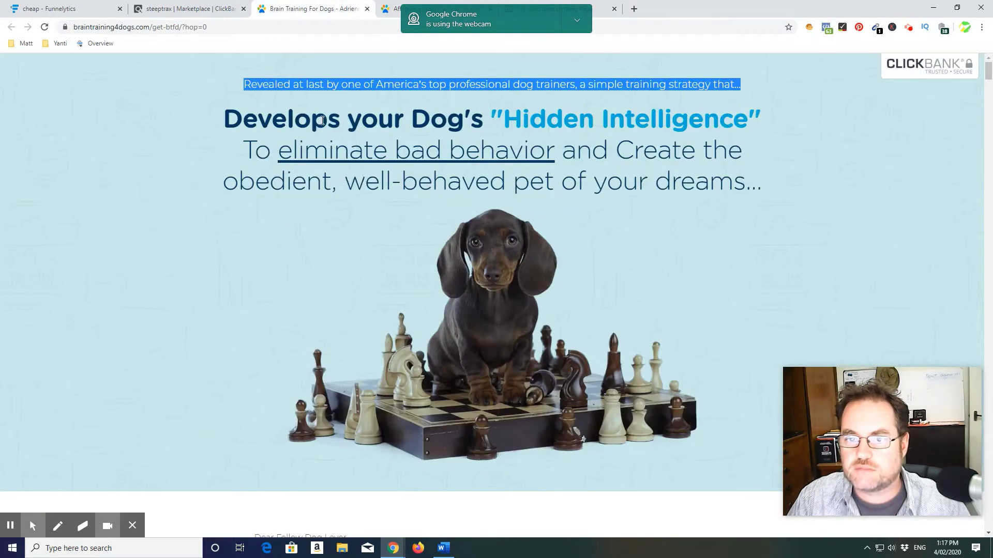
left_click(820, 216)
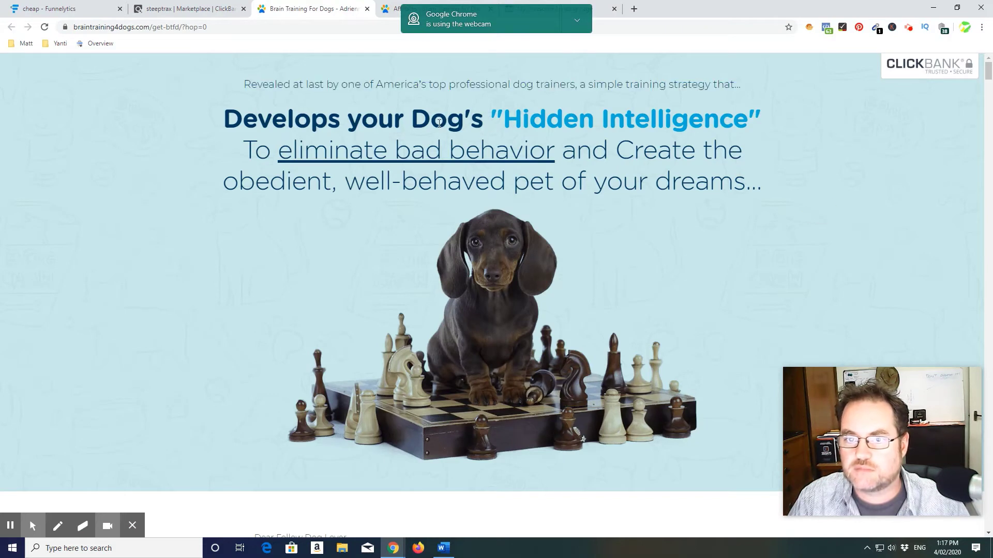
left_click_drag(760, 186, 231, 127)
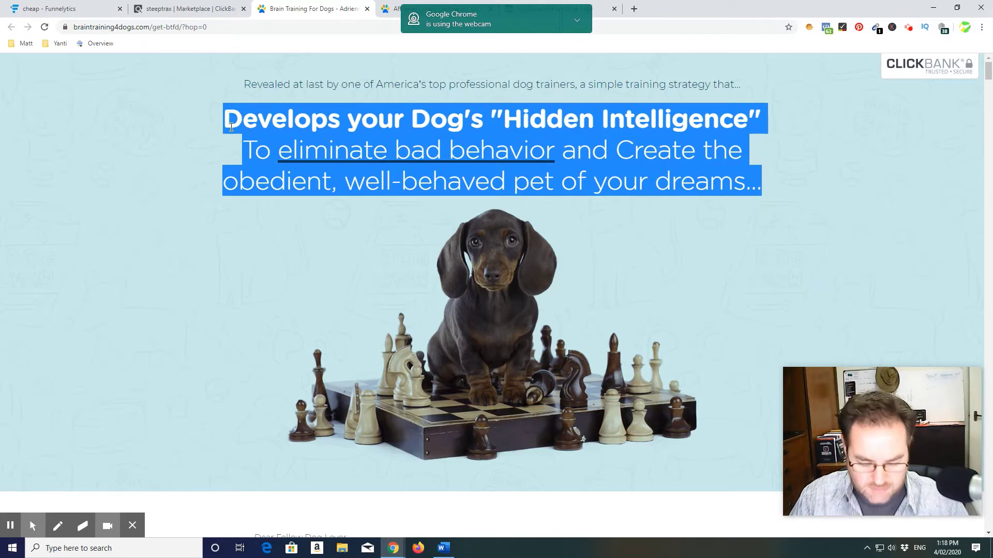
left_click(506, 2)
left_click(472, 204)
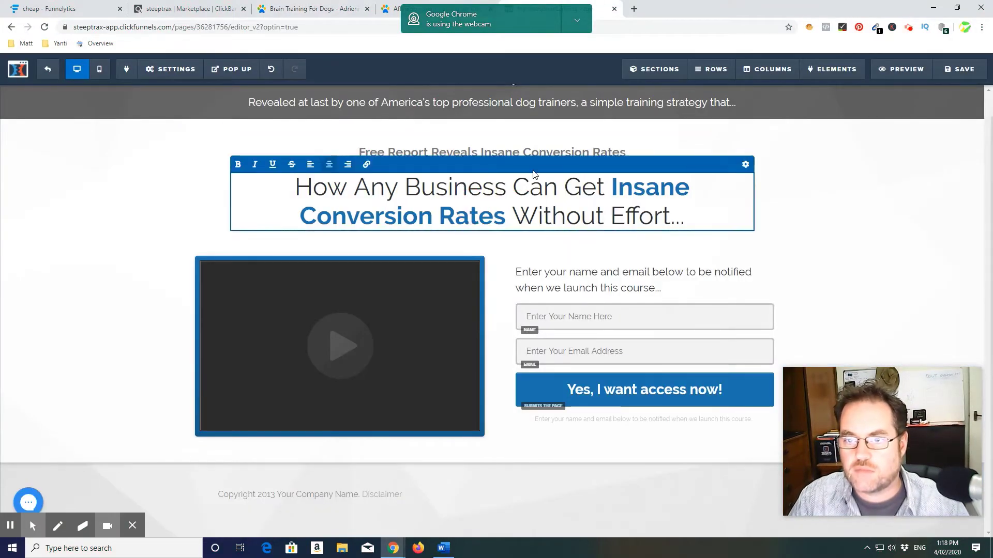
left_click_drag(684, 221, 378, 185)
key("BackSpace")
key("BackSpace")
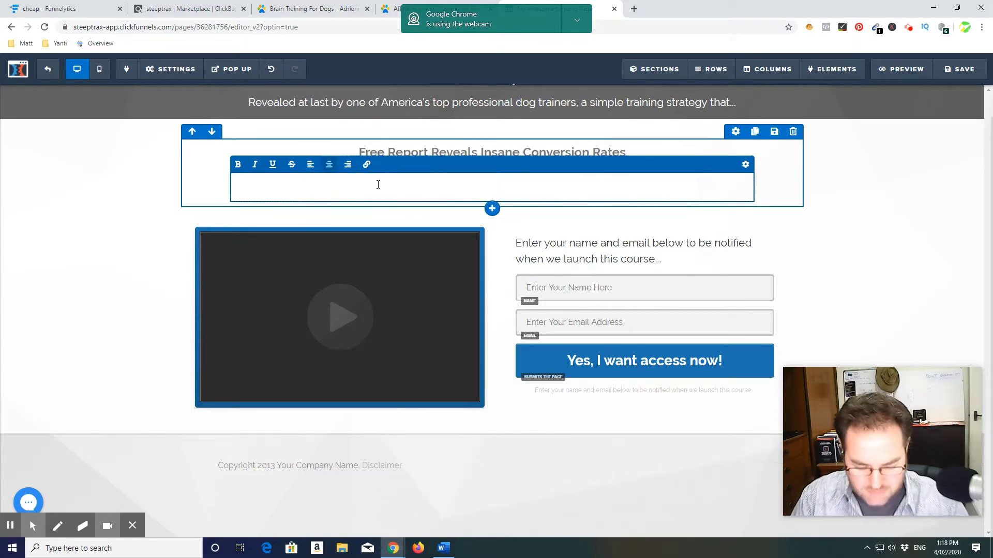
type("Develops your Dog's \"Hidden Intelligence\" To eliminate bad behavior and Create the obedient, well-behaved pet of your dreams...")
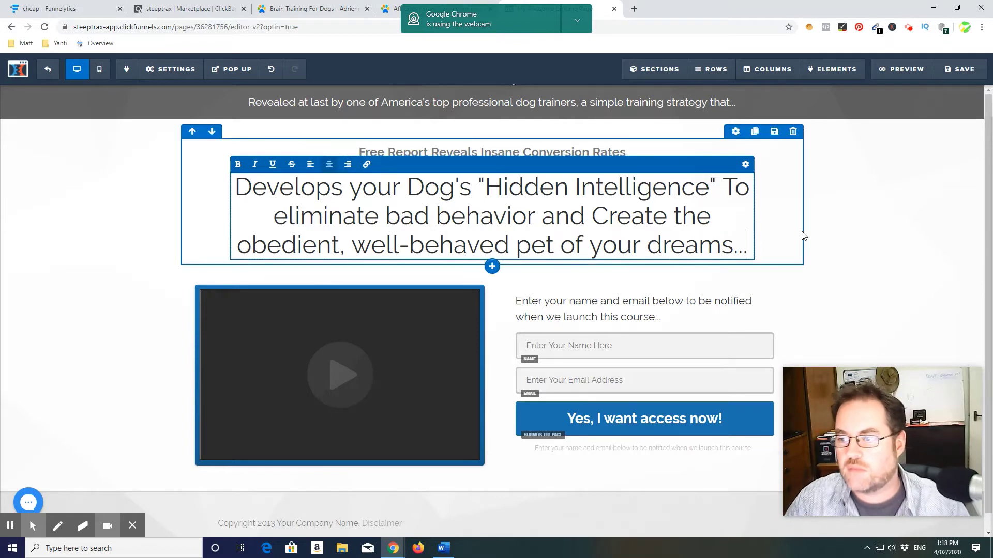
left_click(853, 245)
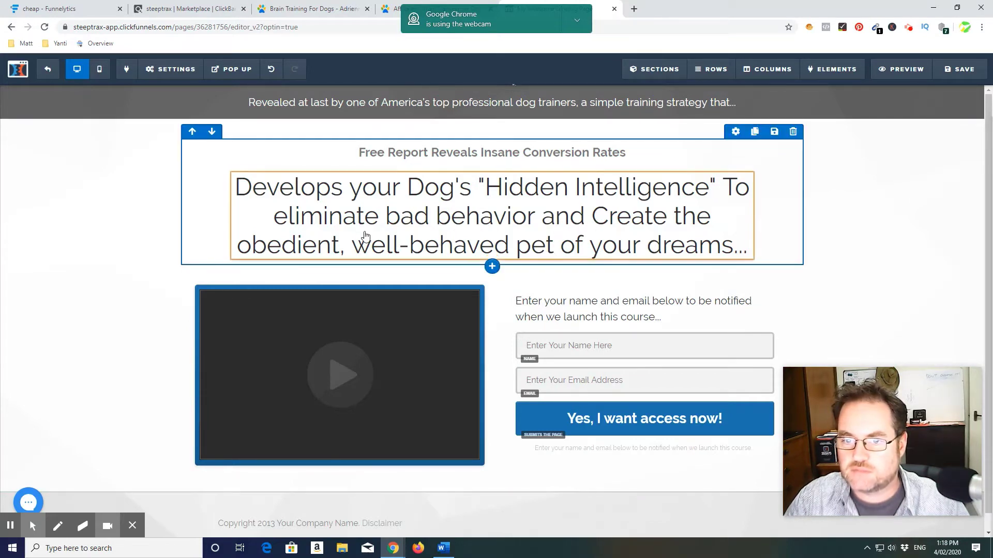
Step: Make the words 'Hidden Intelligence' in the headline bold
left_click(613, 191)
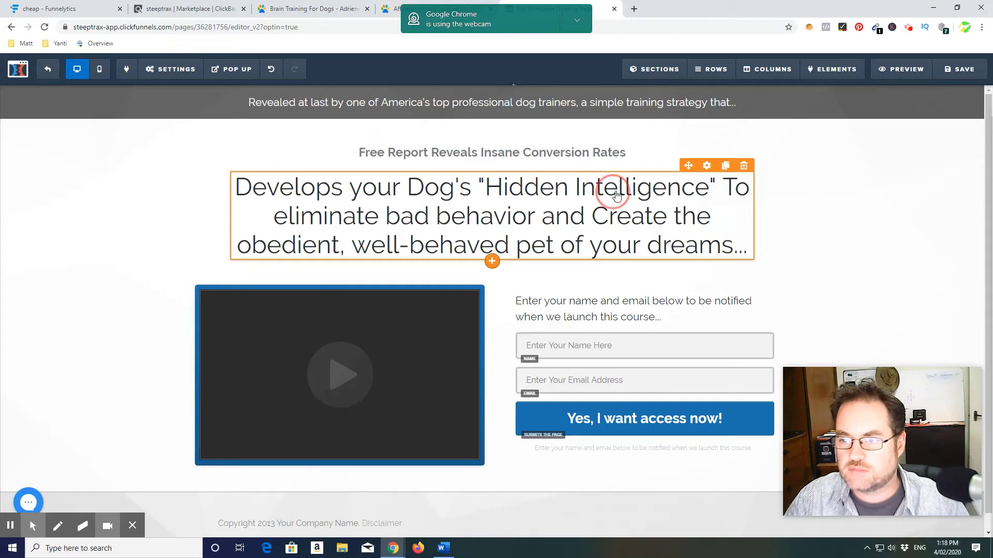
left_click(711, 187)
left_click_drag(716, 187, 477, 187)
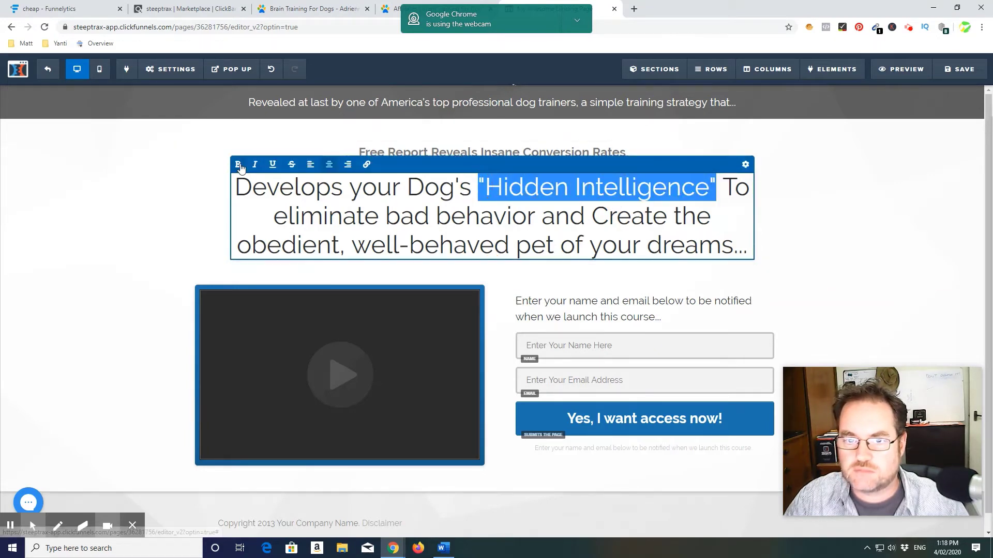
left_click(238, 164)
left_click(831, 207)
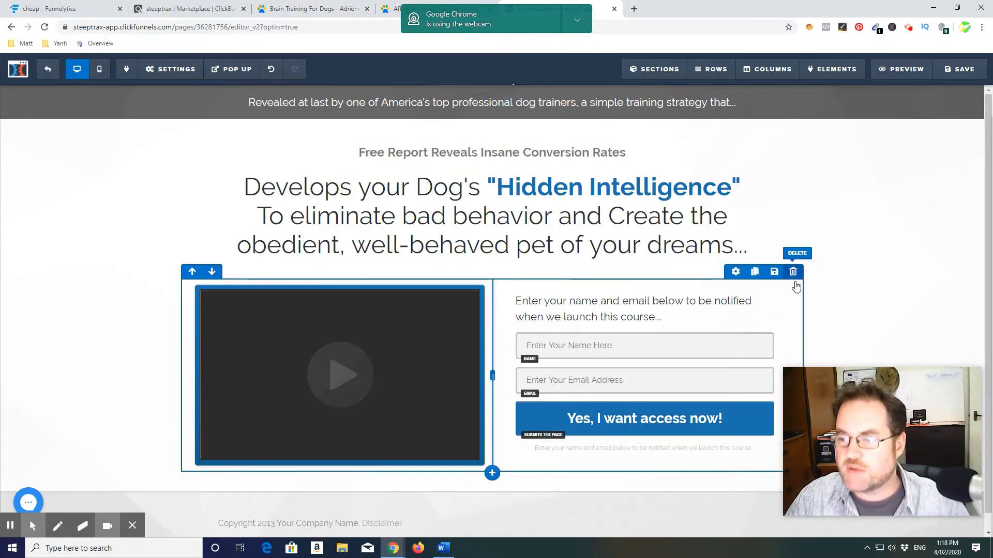
Step: Check against the sales page, then delete the 'Free Report Reveals Insane Conversion Rates' subheadline
left_click(848, 210)
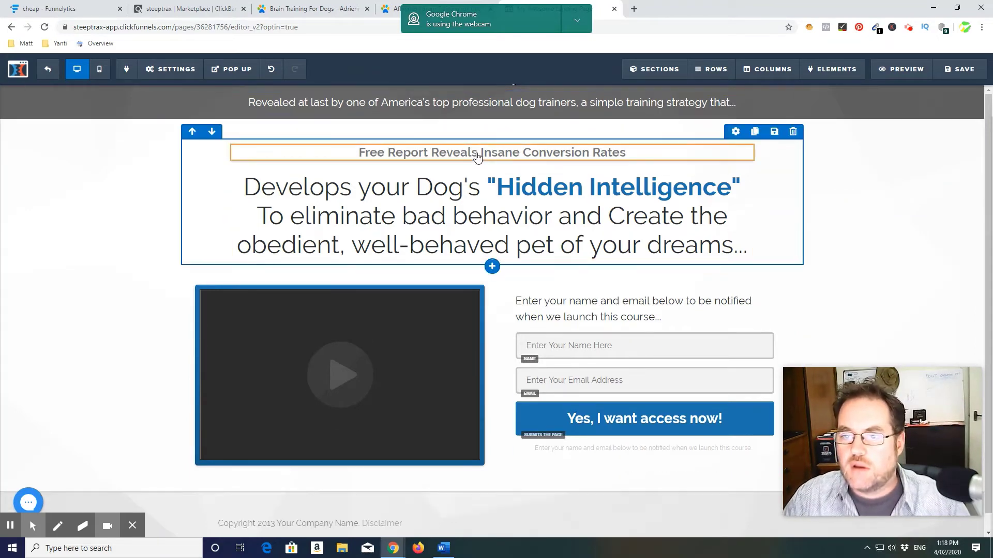
left_click(300, 8)
scroll(833, 217, "down", 10)
scroll(781, 223, "down", 5)
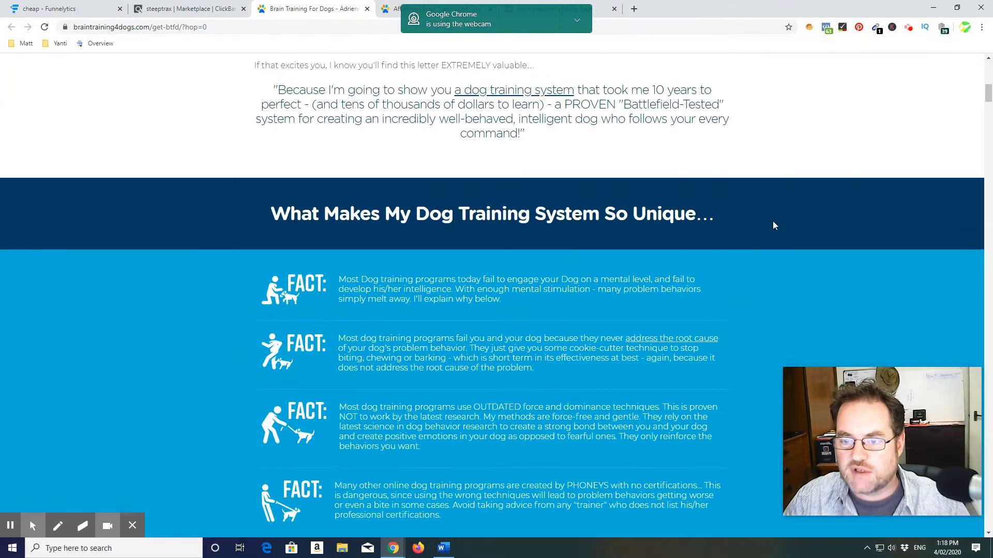
scroll(770, 225, "up", 15)
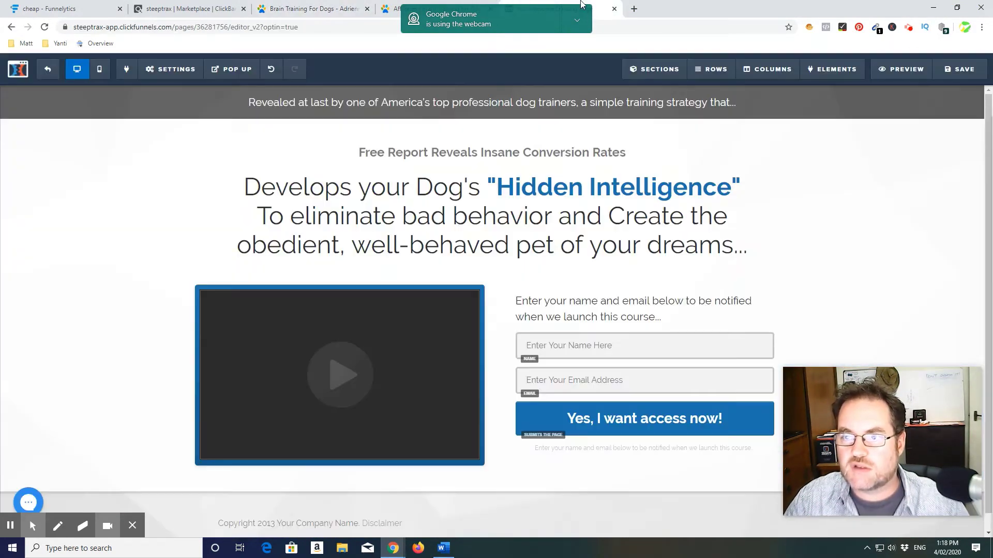
left_click(600, 9)
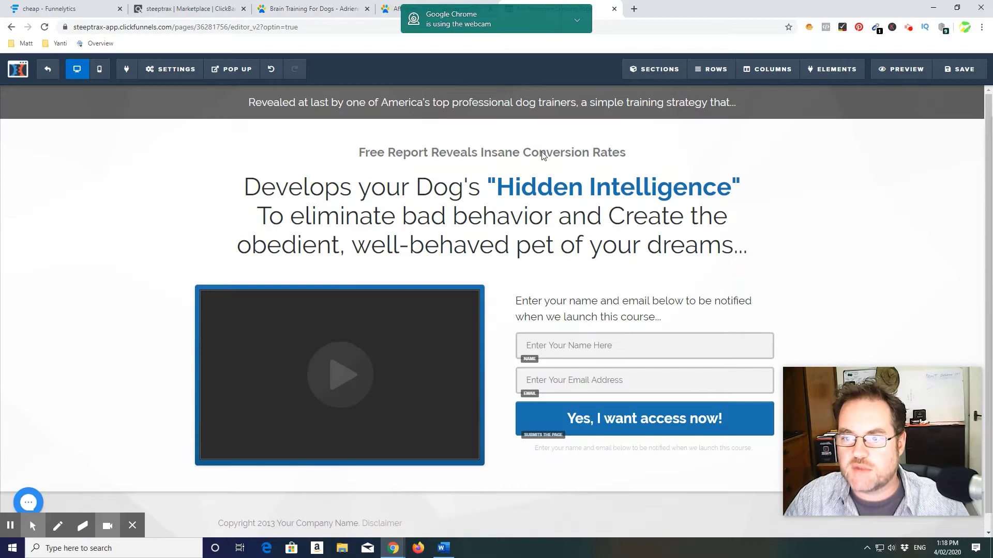
left_click(541, 151)
left_click(660, 163)
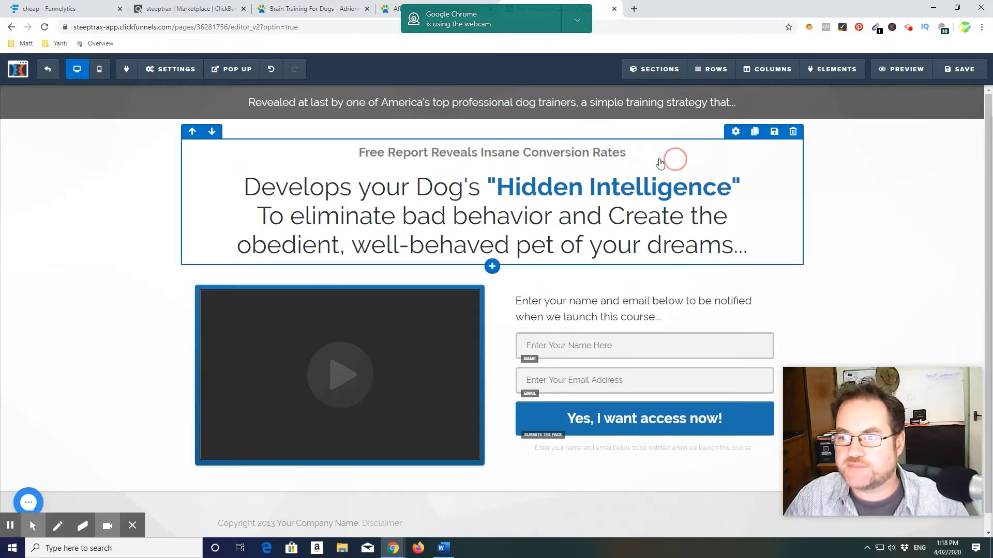
left_click(743, 141)
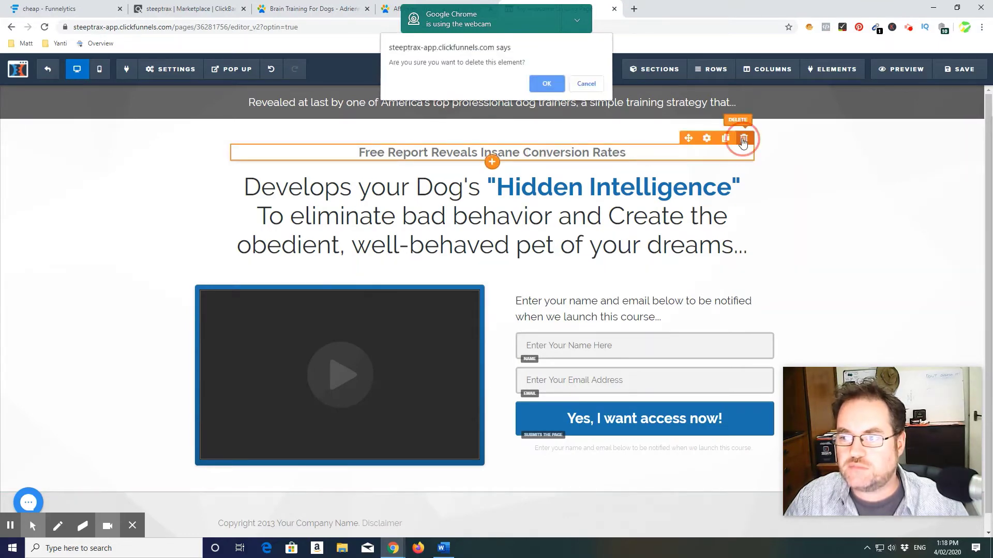
left_click(540, 87)
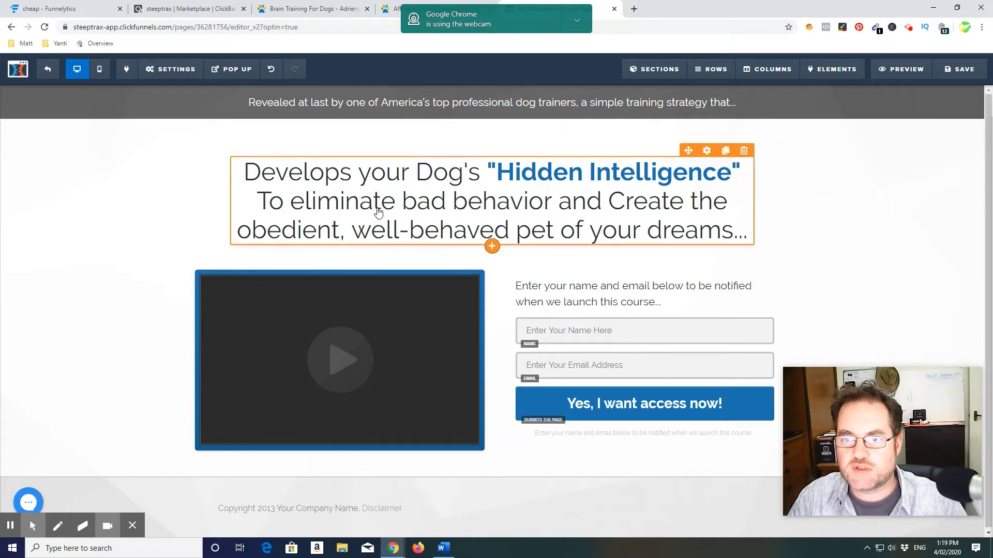
Step: Capitalize Eliminate, Bad and Behavior in the headline's second part
left_click(303, 208)
left_click(305, 204)
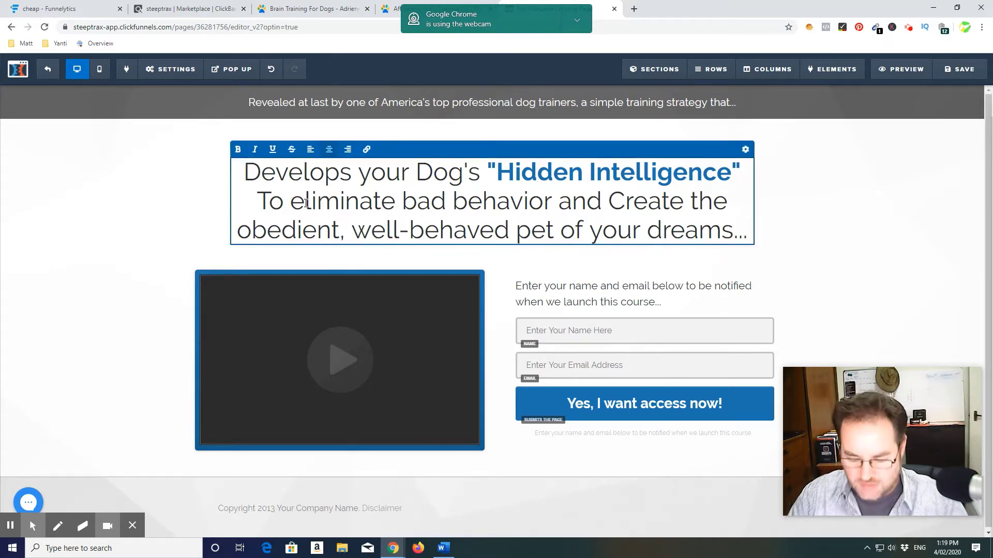
key("BackSpace")
type("E")
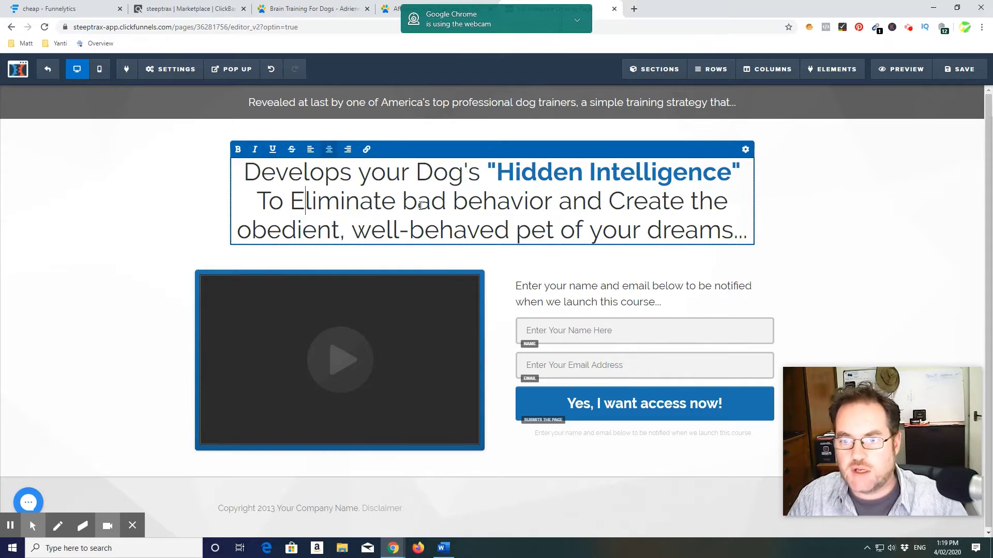
left_click(415, 204)
key("BackSpace")
type("B")
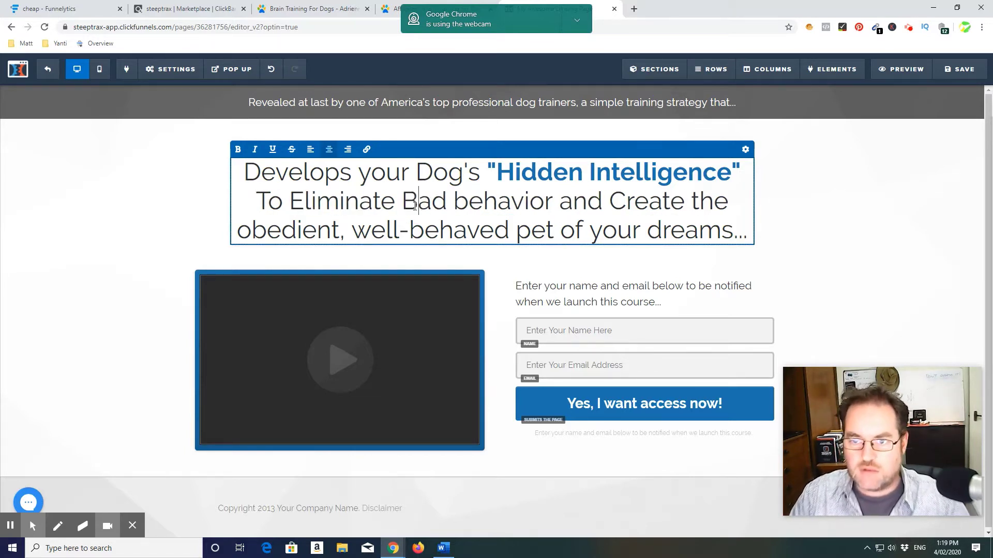
left_click(469, 204)
key("BackSpace")
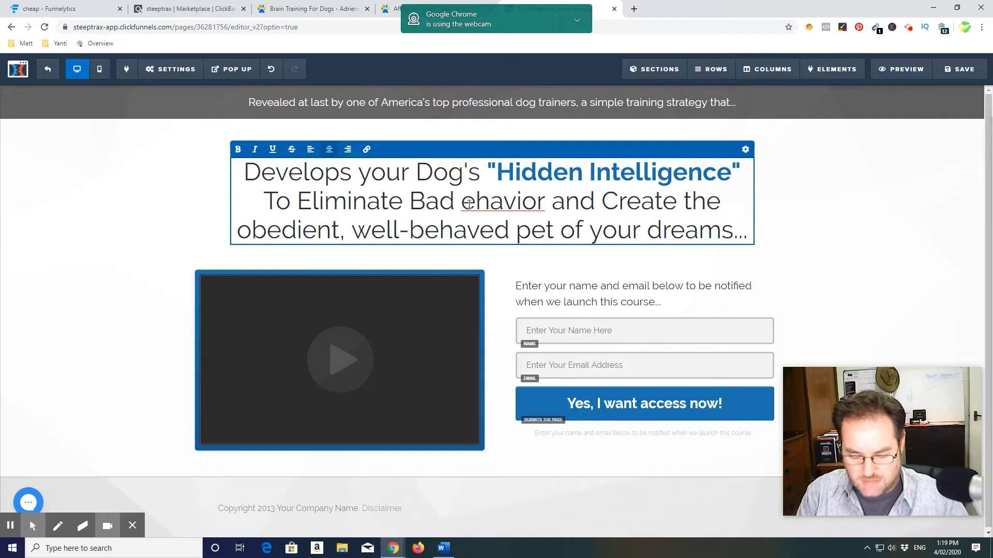
type("B")
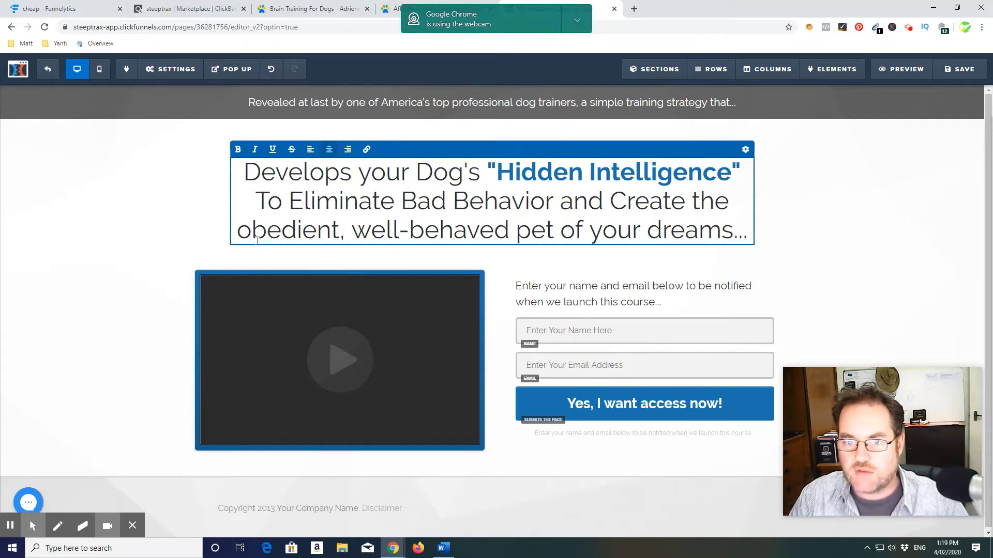
Step: Capitalize Obedient, Well, Behaved, Pet and Dreams in the headline
left_click(254, 231)
key("BackSpace")
type("O")
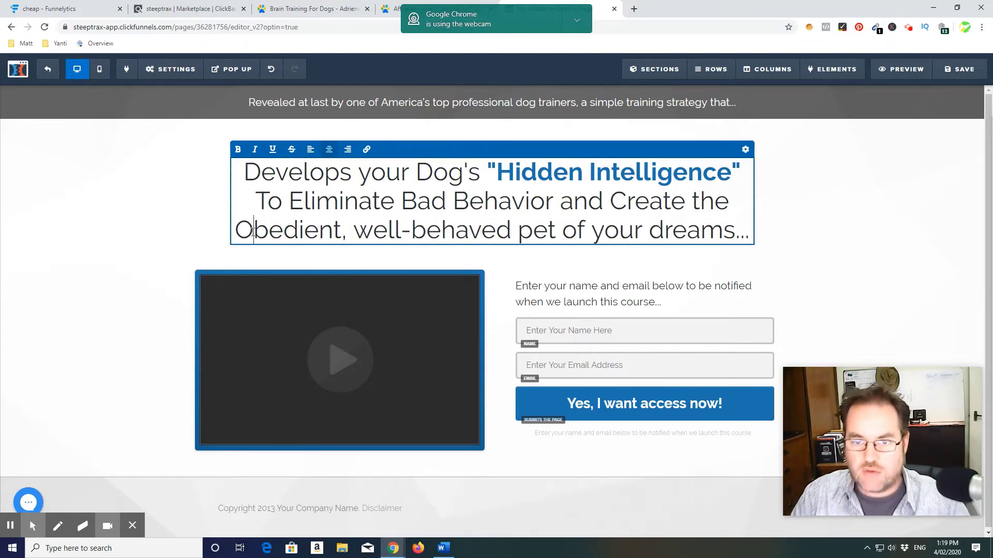
left_click(372, 231)
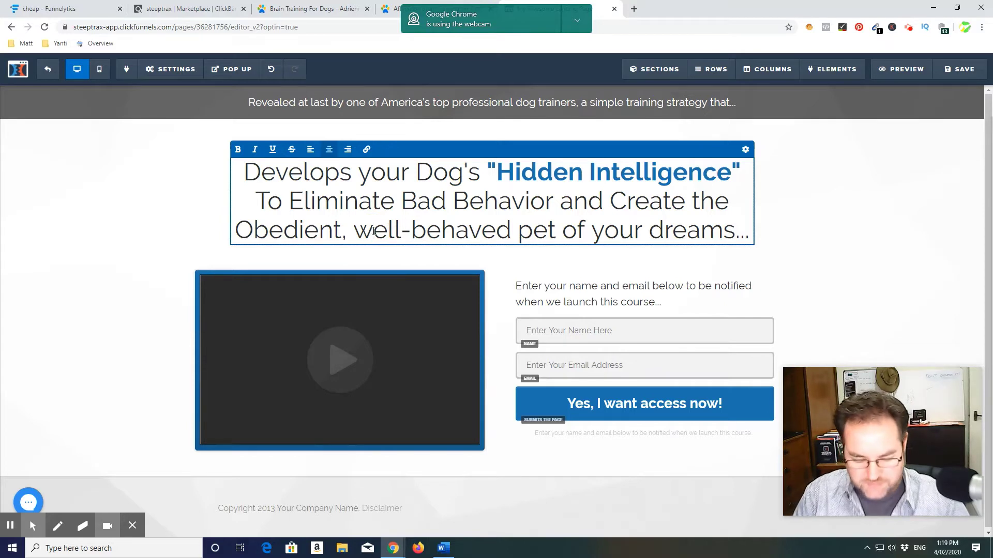
key("BackSpace")
type("W")
left_click(426, 231)
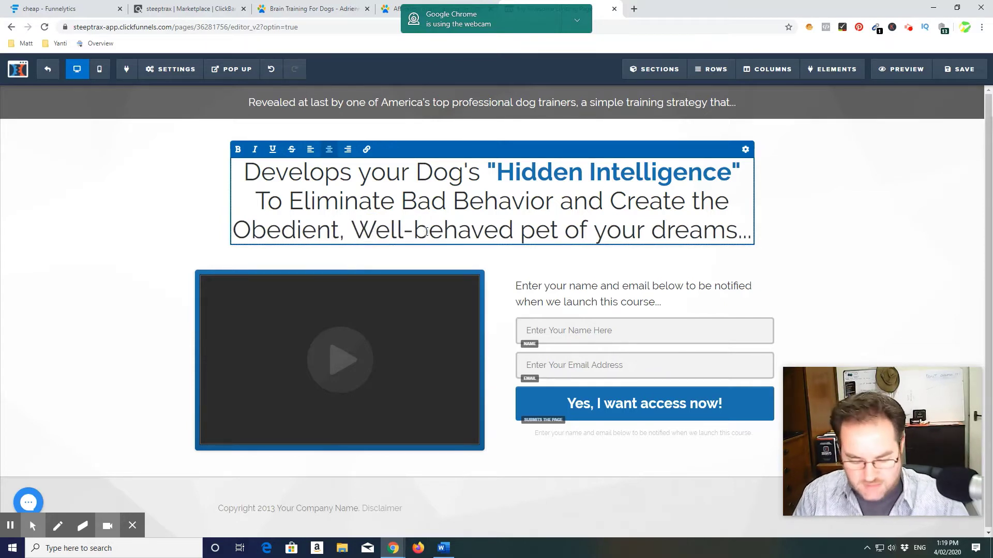
key("BackSpace")
type("B")
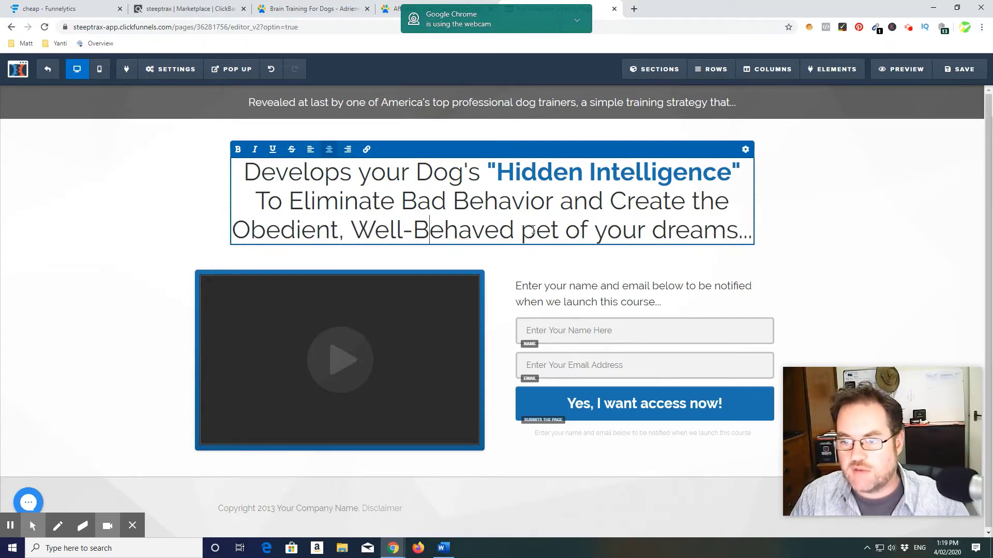
left_click(533, 231)
key("BackSpace")
type("P")
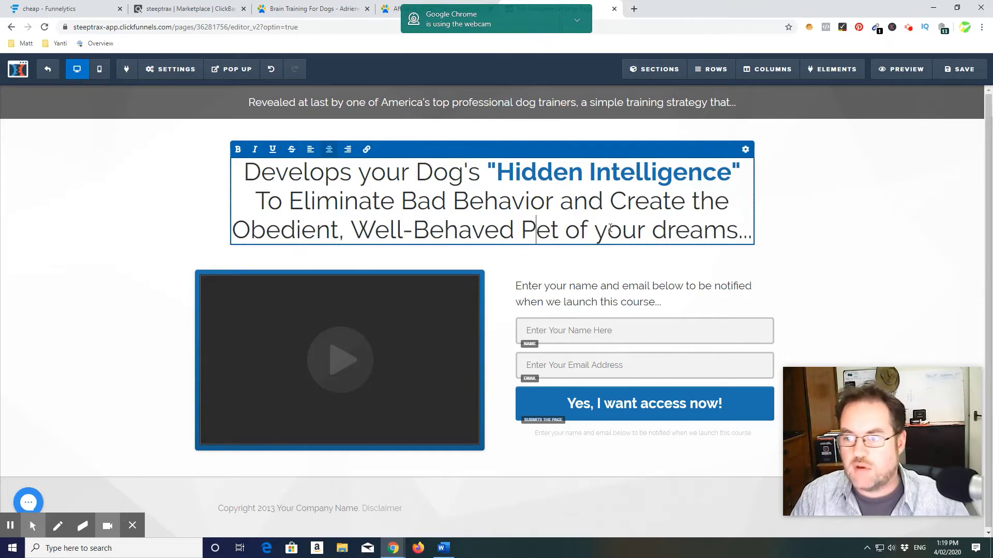
left_click(670, 229)
key("BackSpace")
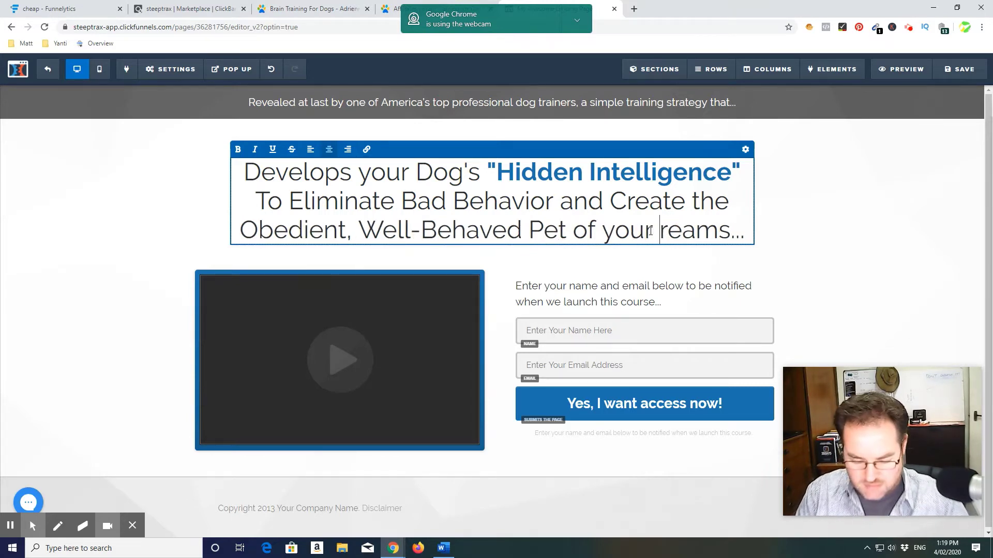
type("D")
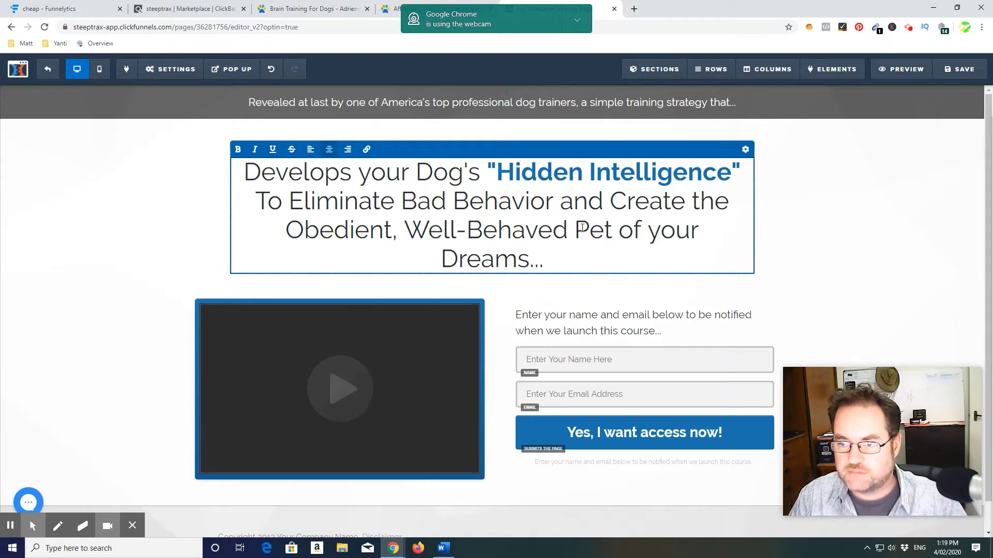
Step: Insert a line break so 'Pet of your Dreams…' sits on its own line
left_click(575, 229)
key("Return")
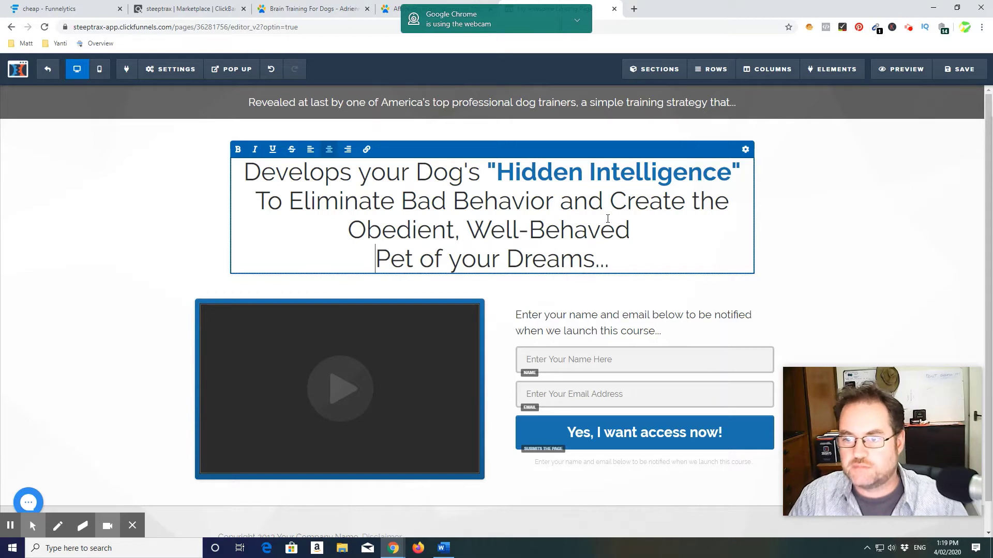
left_click(867, 203)
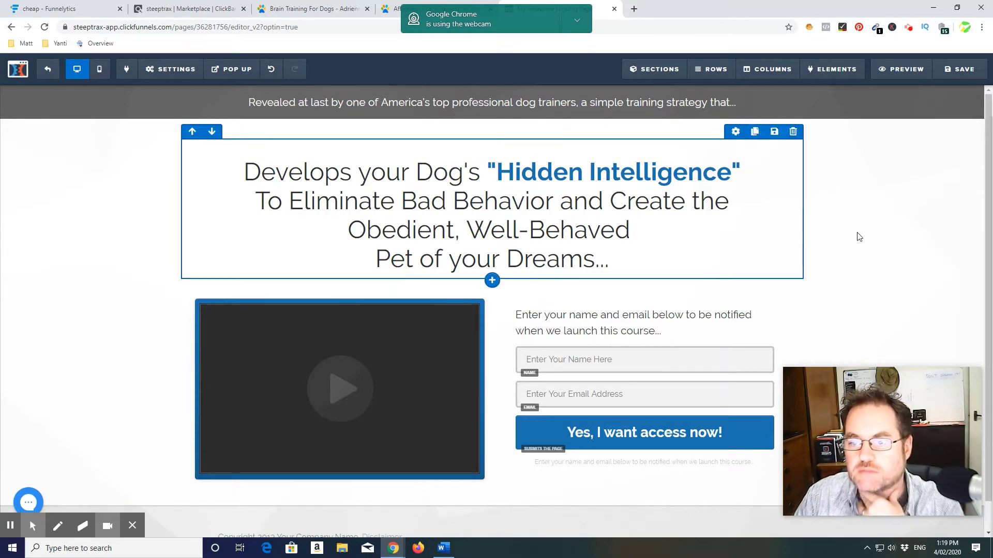
Step: Change the footer copyright year to 2020
scroll(830, 253, "down", 1)
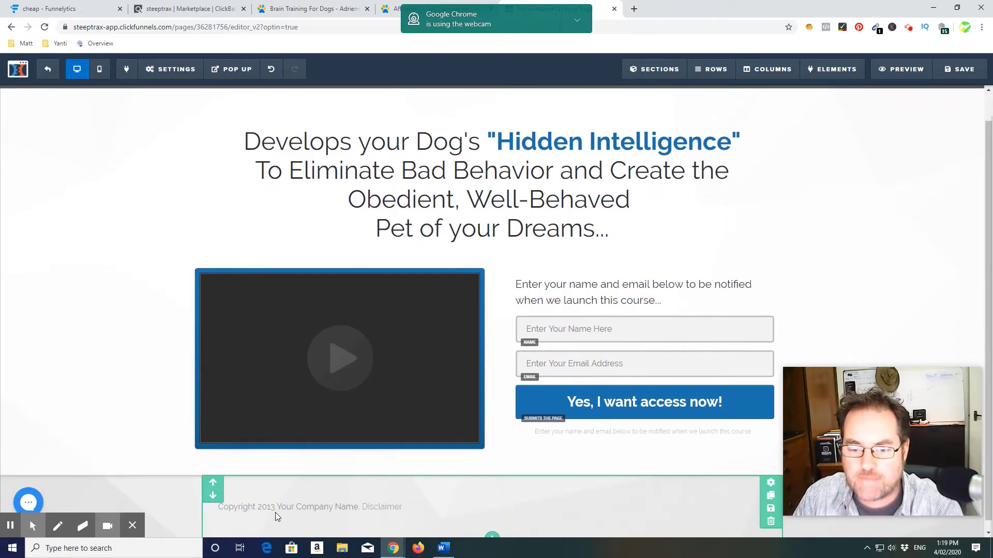
left_click(276, 513)
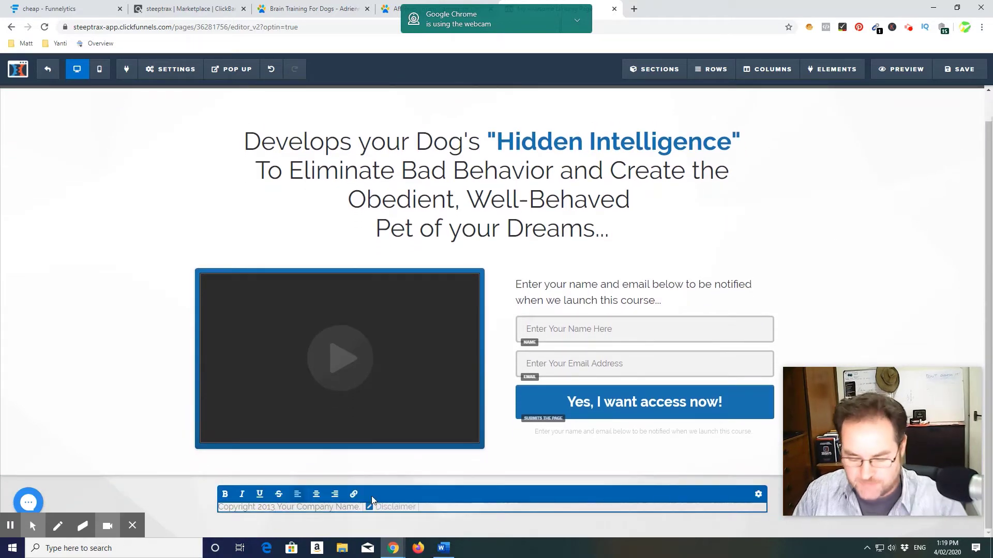
key("BackSpace")
key("BackSpace")
type("20")
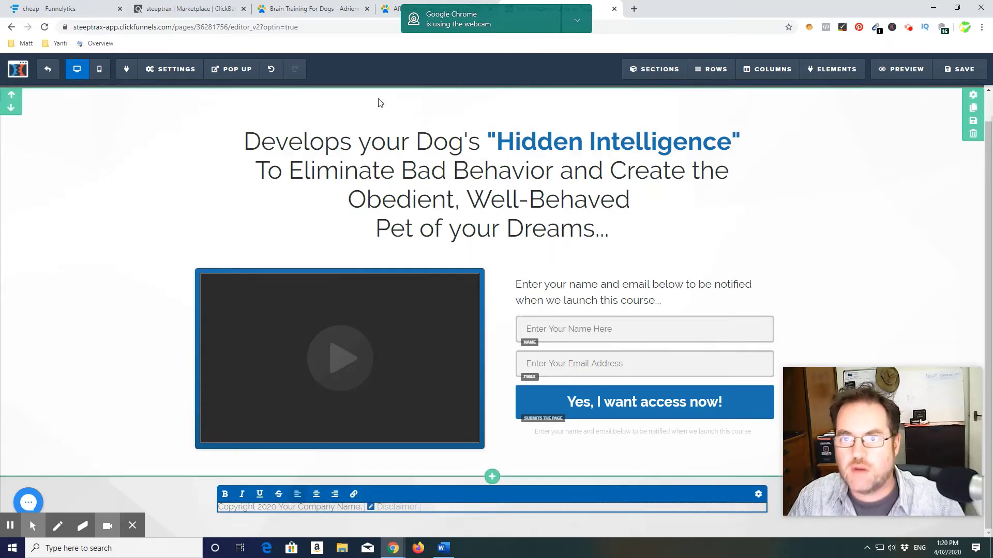
Step: Replace the footer's placeholder company name with BrainTraining4Dogs.com
left_click(305, 4)
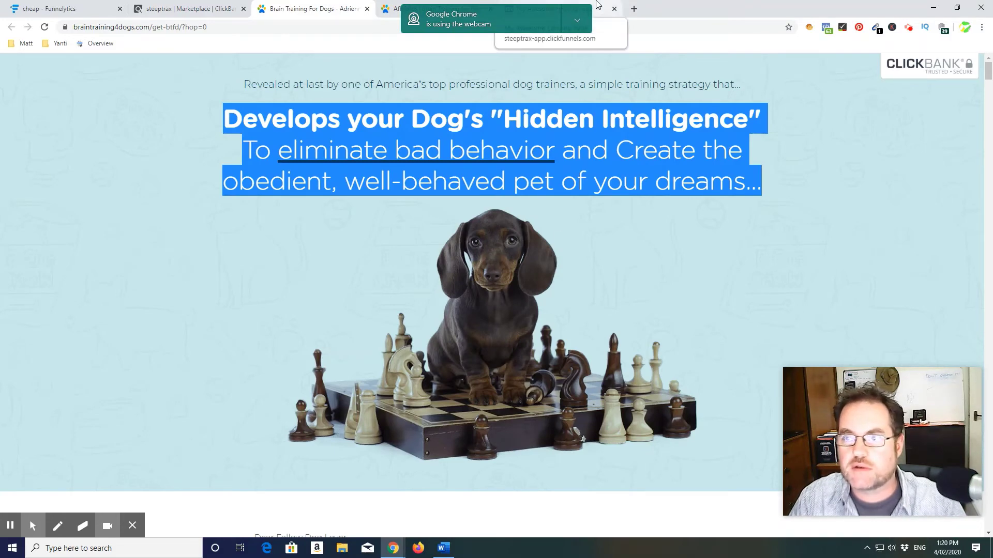
left_click(597, 4)
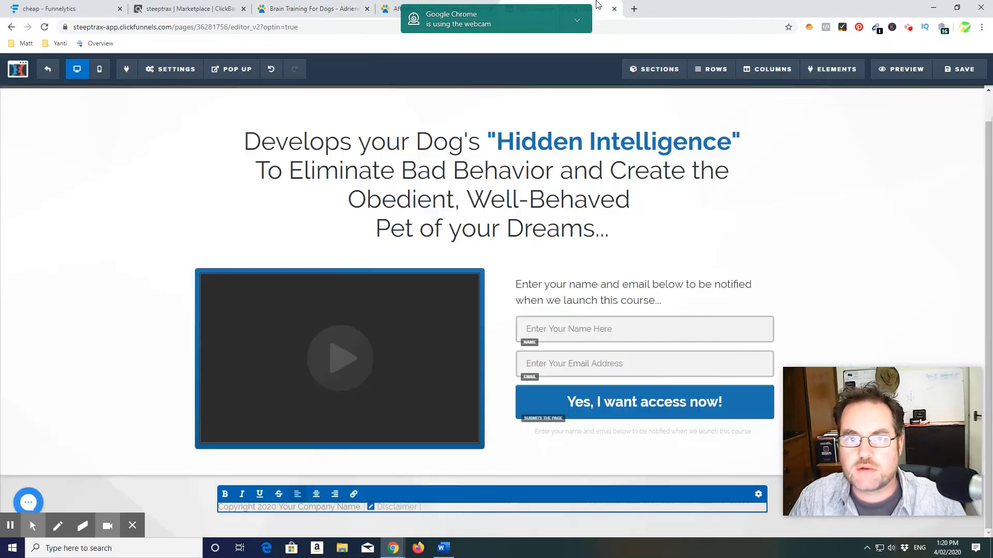
left_click(360, 507)
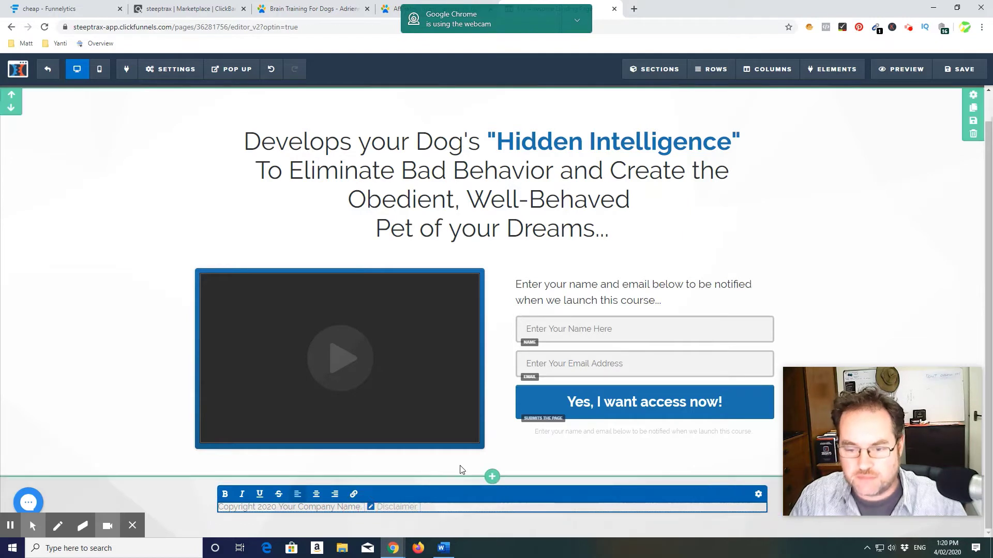
key("BackSpace")
key("BackSpace")
key("BackSpace")
key("BackSpace")
key("BackSpace")
key("BackSpace")
key("BackSpace")
key("BackSpace")
key("BackSpace")
key("BackSpace")
key("BackSpace")
key("BackSpace")
key("BackSpace")
key("BackSpace")
key("BackSpace")
key("BackSpace")
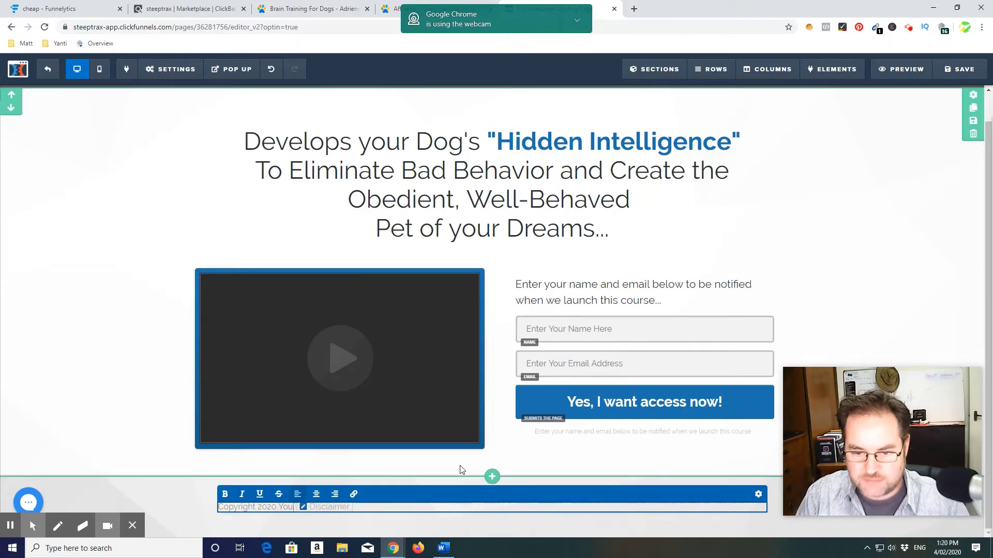
key("BackSpace")
type("BrainTrain")
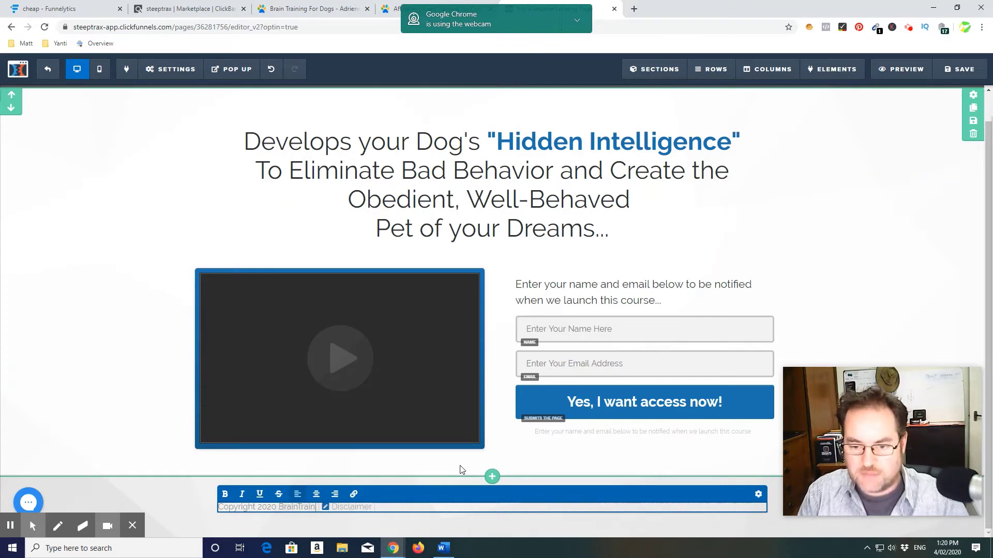
type("ing")
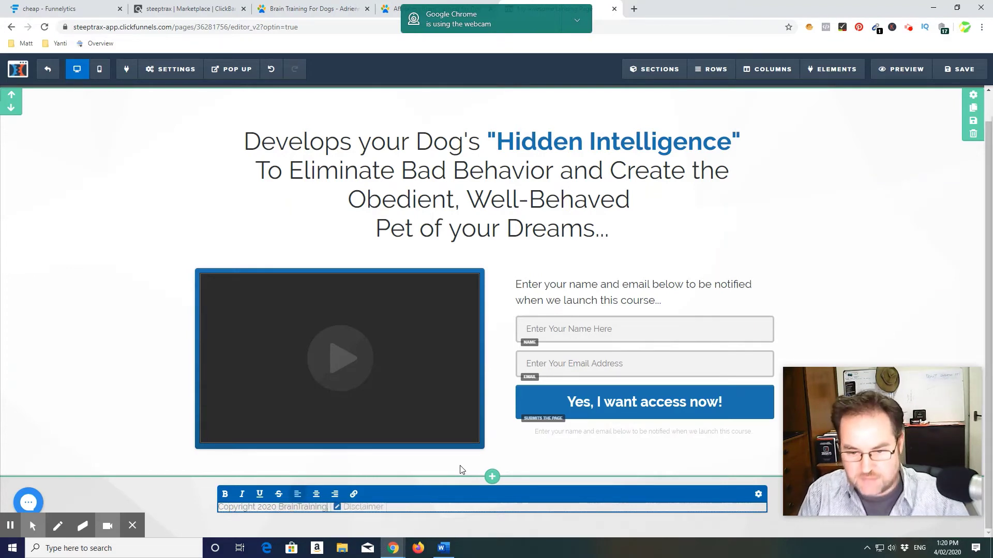
type("4")
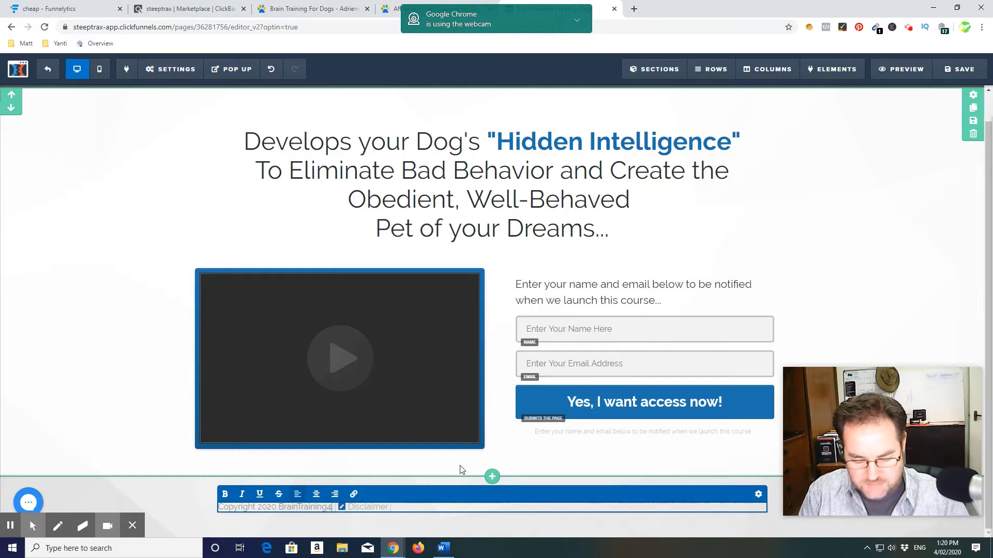
type("Dogs.com")
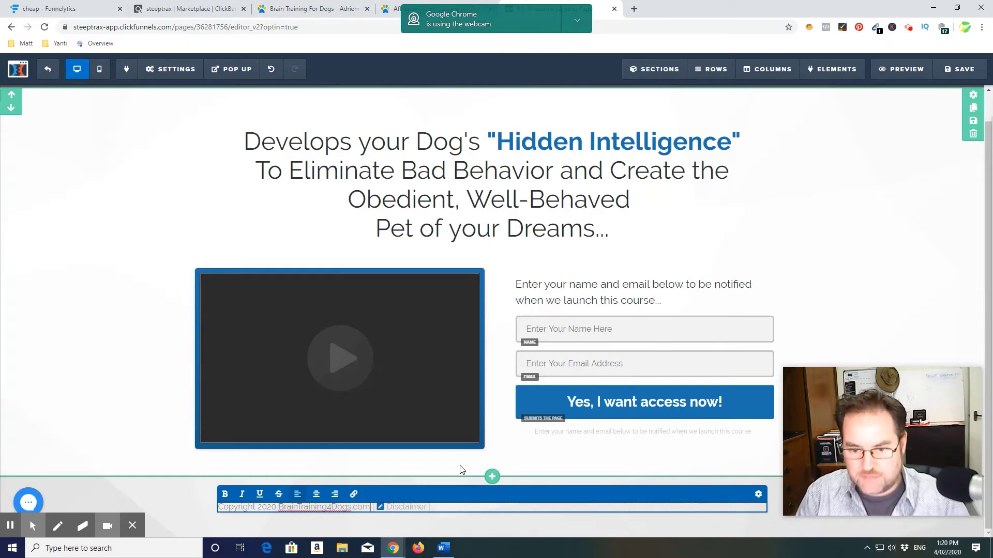
left_click(104, 428)
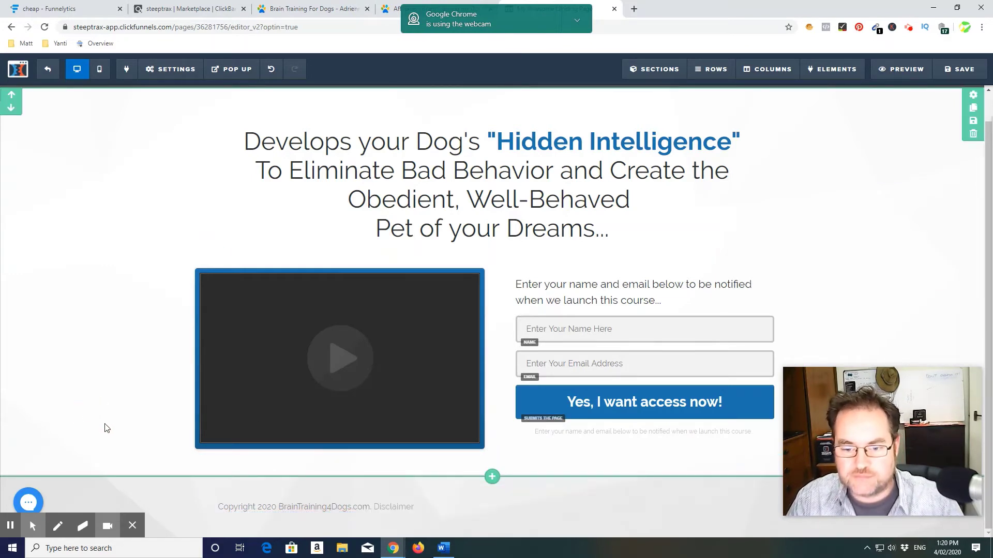
left_click(855, 277)
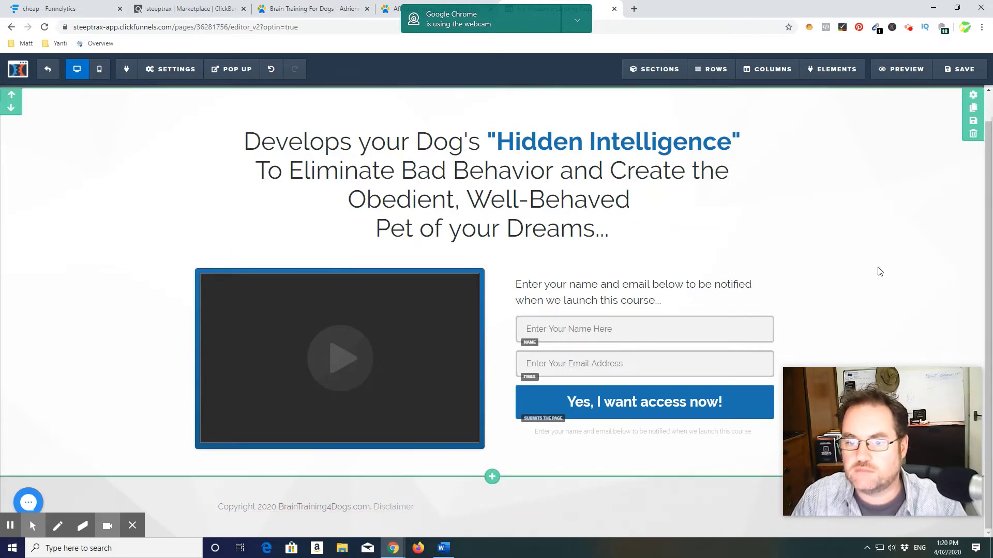
Step: Save the sales page's product bundle image to the Desktop as btd-product.png
scroll(836, 272, "up", 1)
scroll(837, 271, "down", 1)
left_click(313, 9)
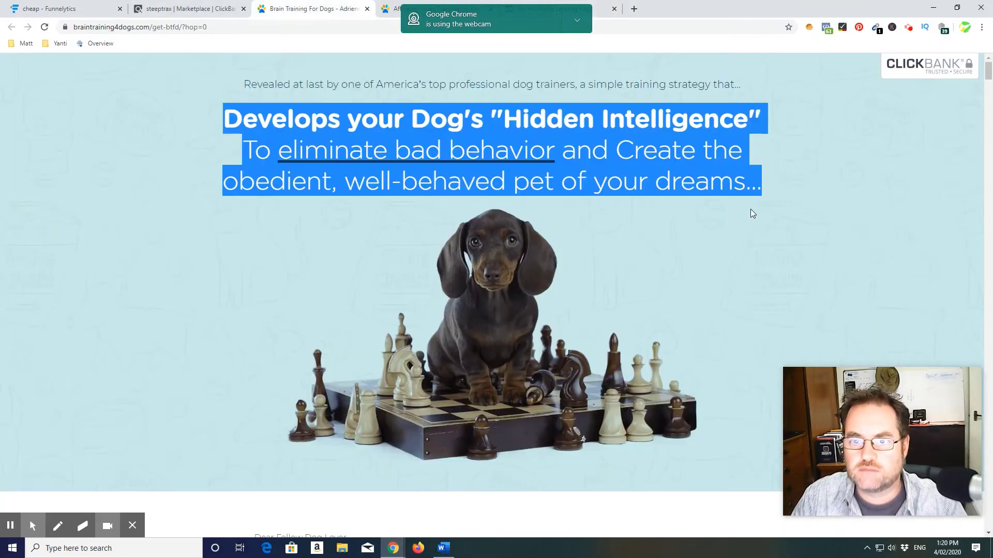
scroll(775, 269, "down", 6)
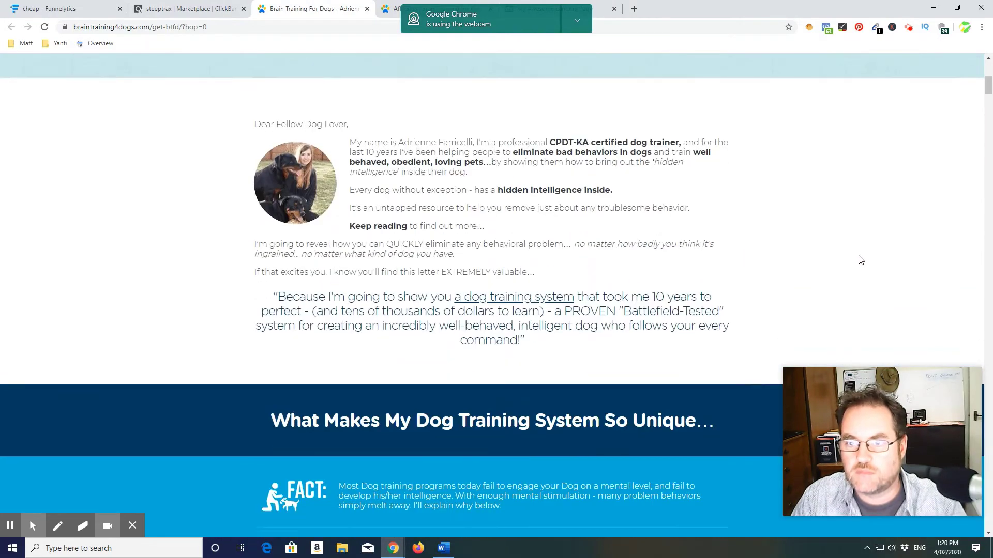
scroll(791, 255, "up", 3)
scroll(681, 250, "down", 20)
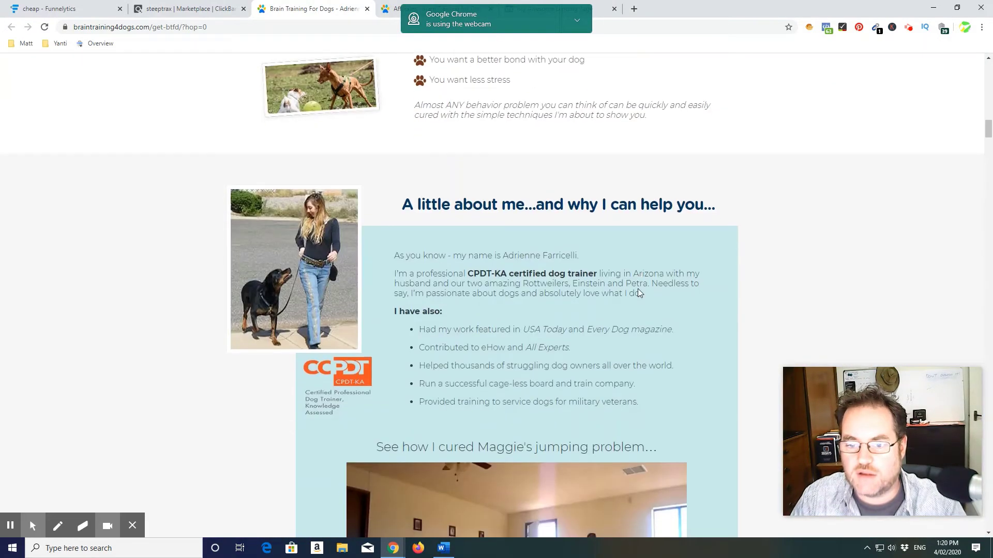
scroll(939, 254, "down", 10)
left_click_drag(989, 154, 979, 346)
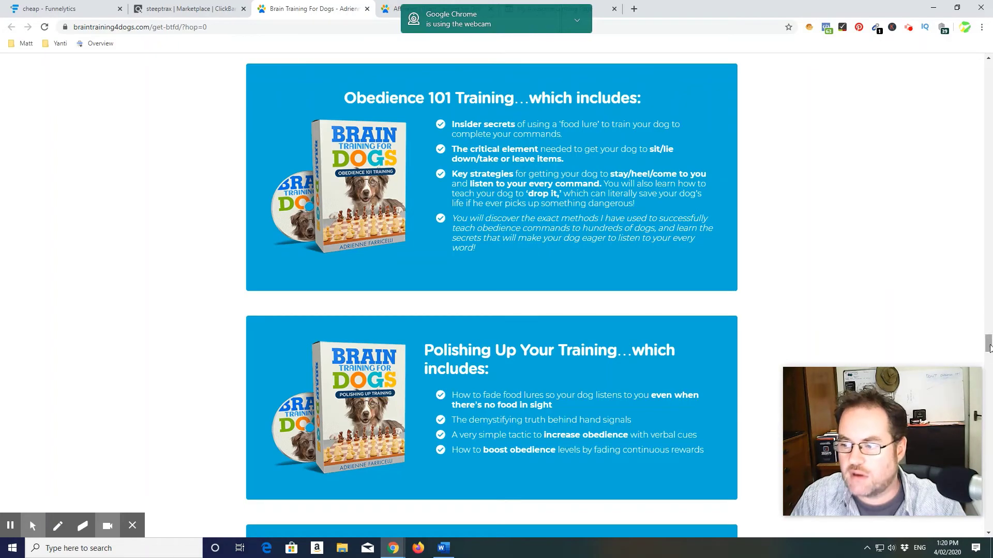
left_click_drag(988, 346, 988, 257)
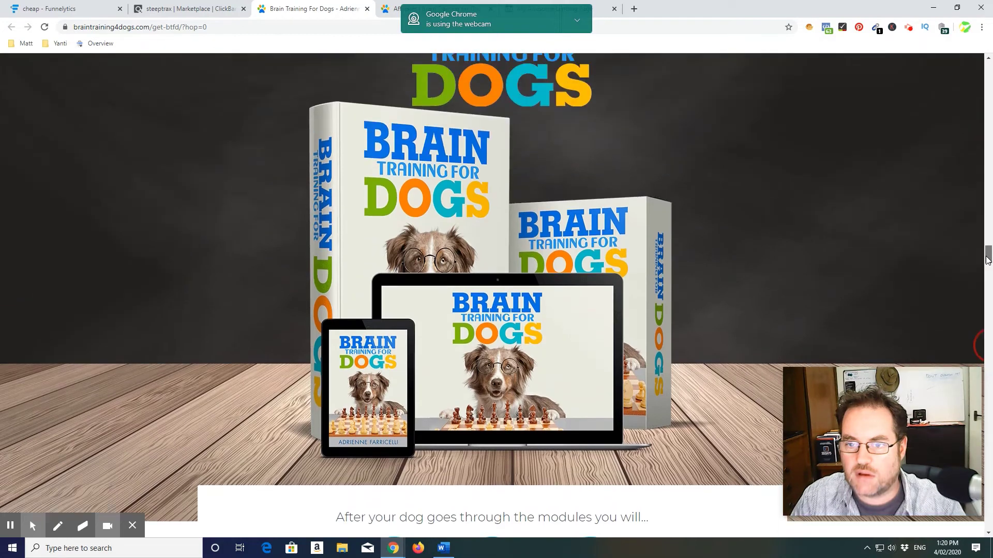
right_click(492, 305)
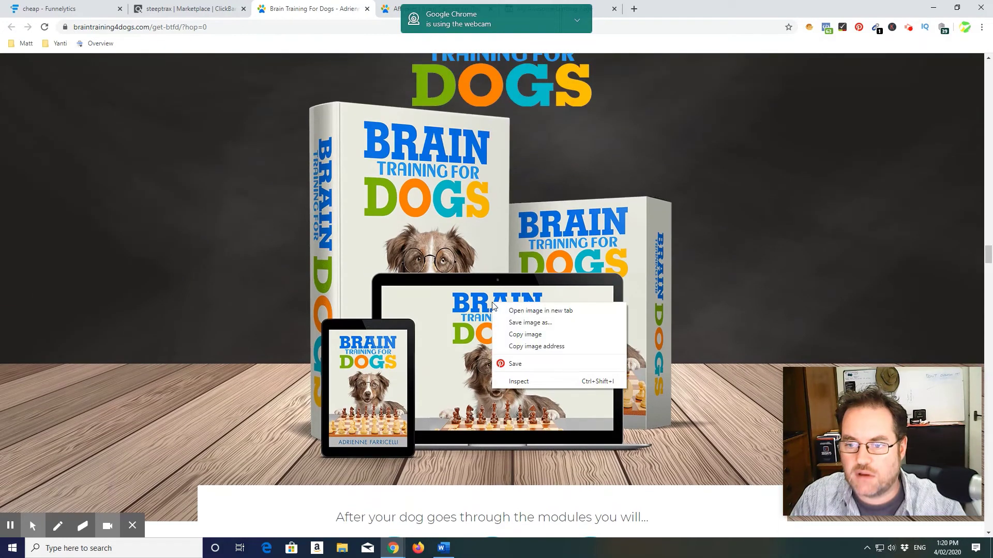
left_click(534, 329)
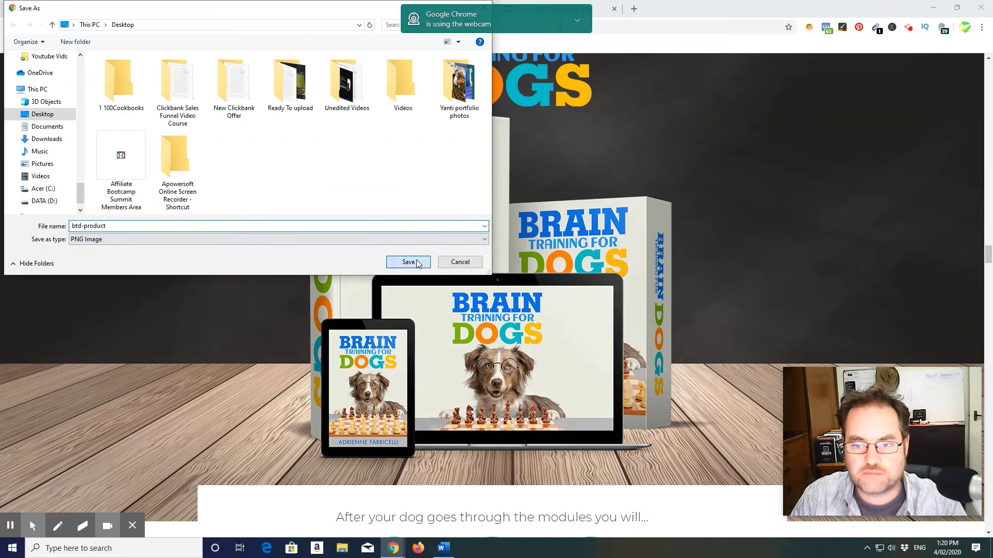
left_click(409, 261)
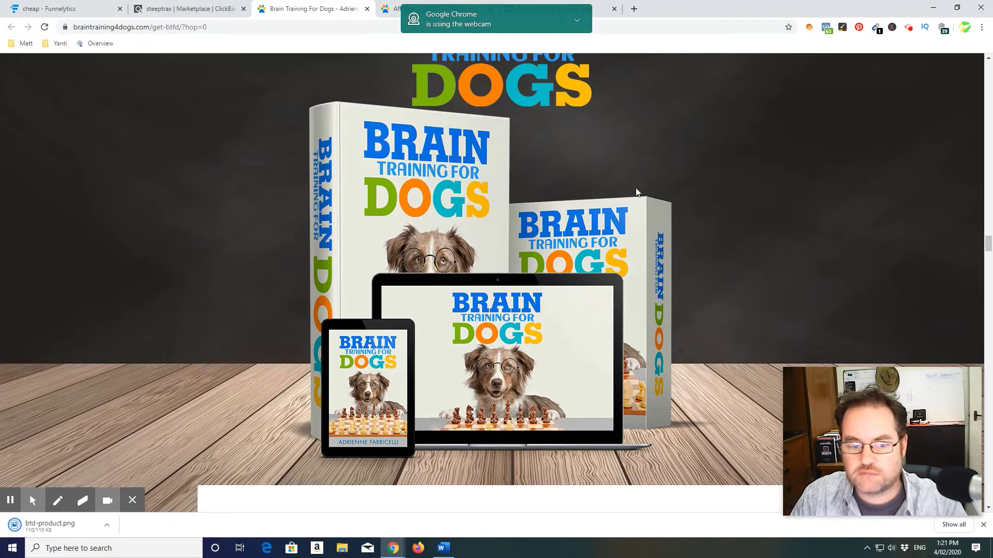
Step: Delete the video element beside the opt-in form
left_click(599, 9)
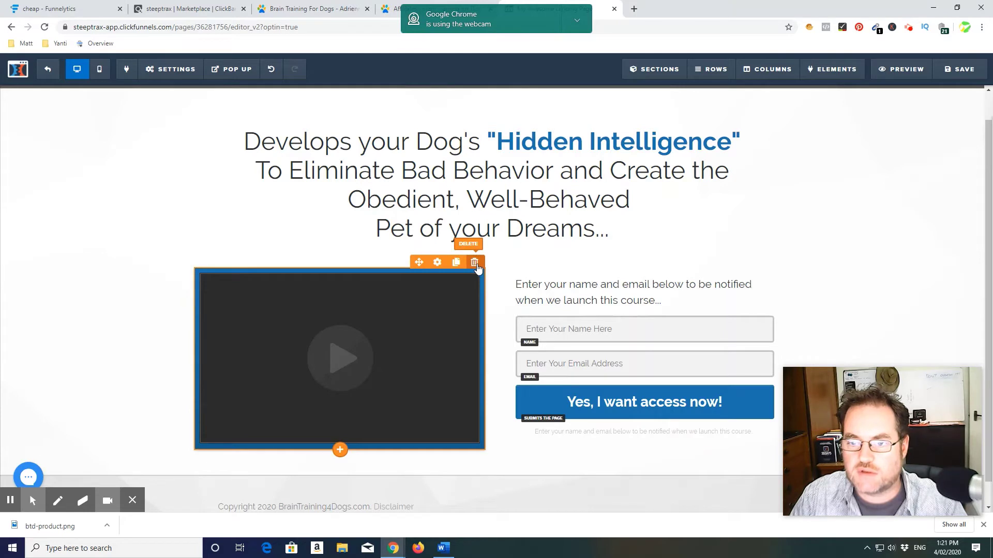
left_click(383, 328)
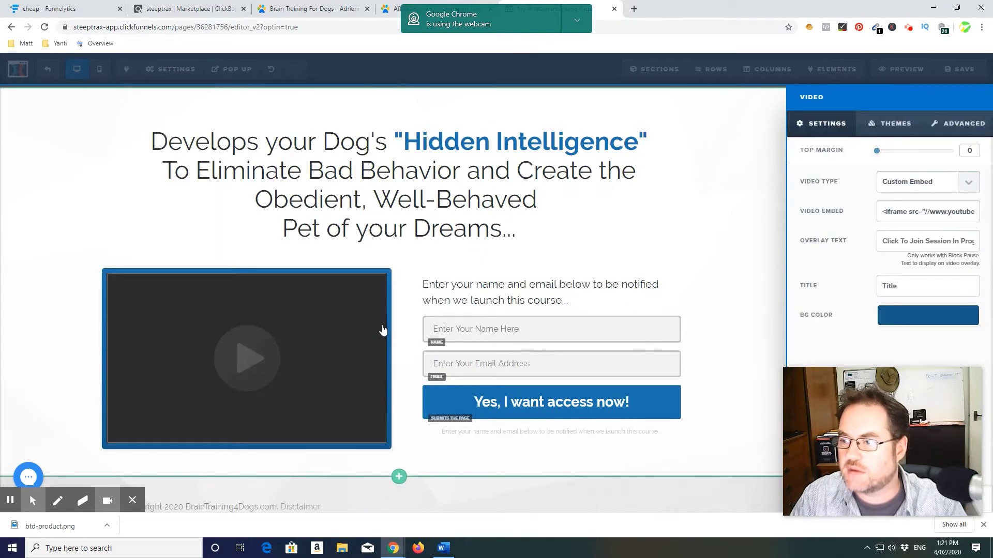
left_click(383, 330)
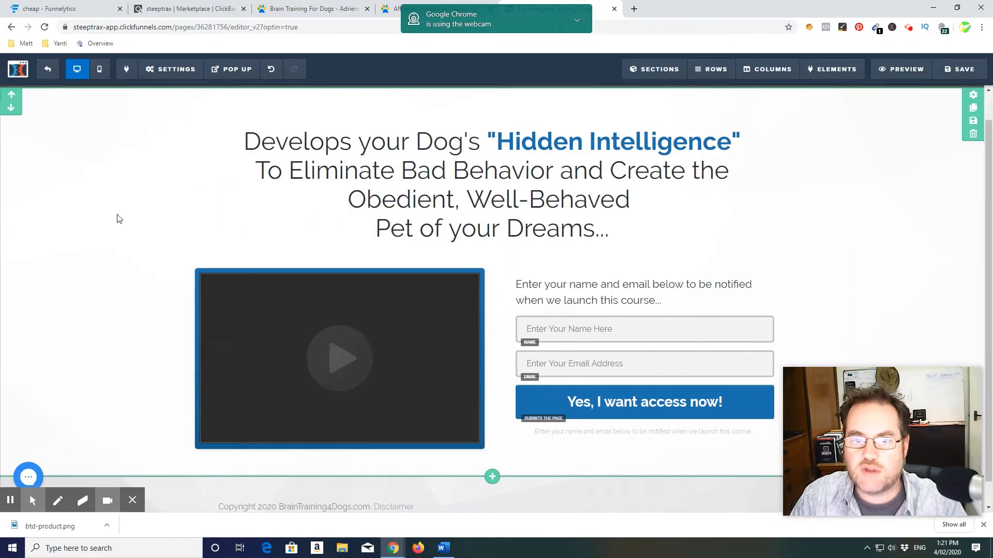
left_click(473, 263)
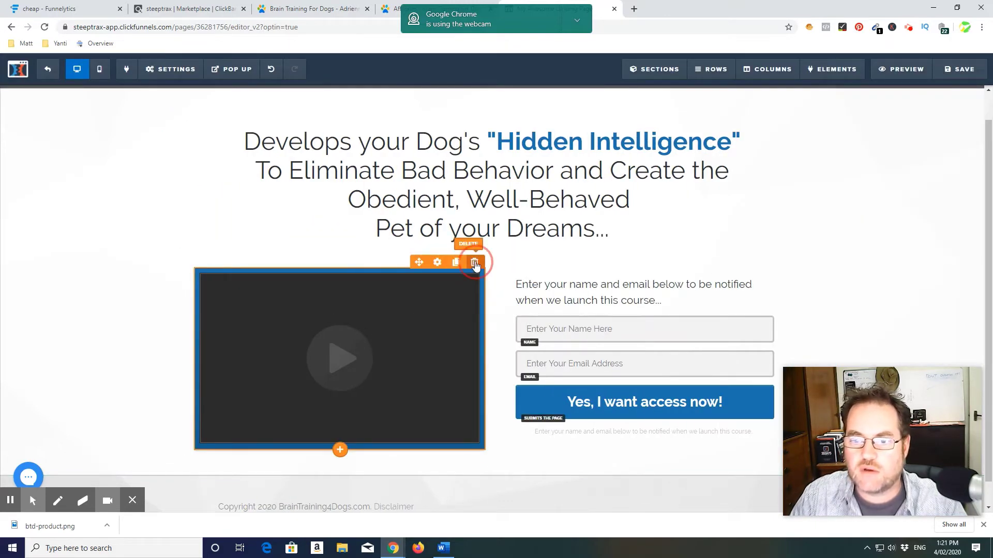
left_click(547, 86)
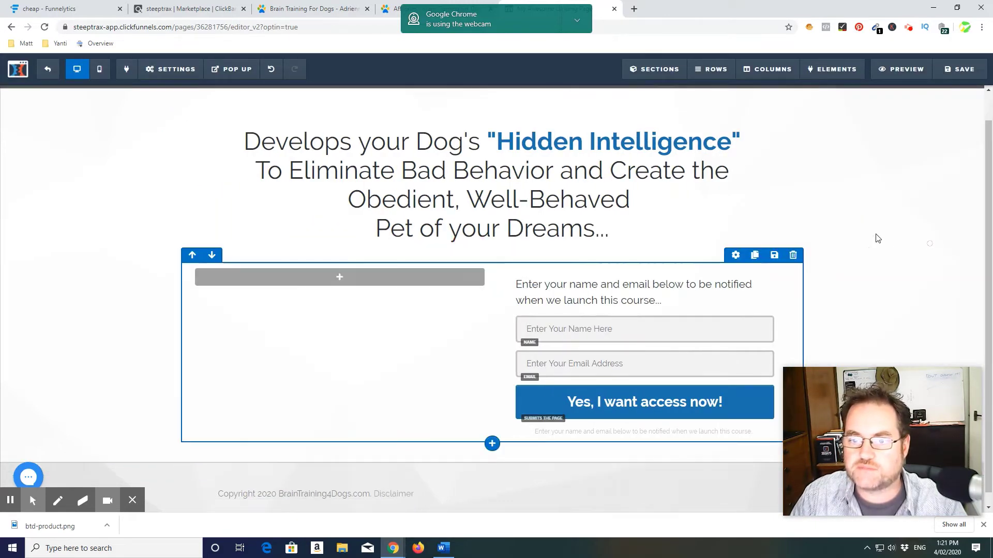
Step: Add an Image element to the emptied column and open its image library
left_click(340, 282)
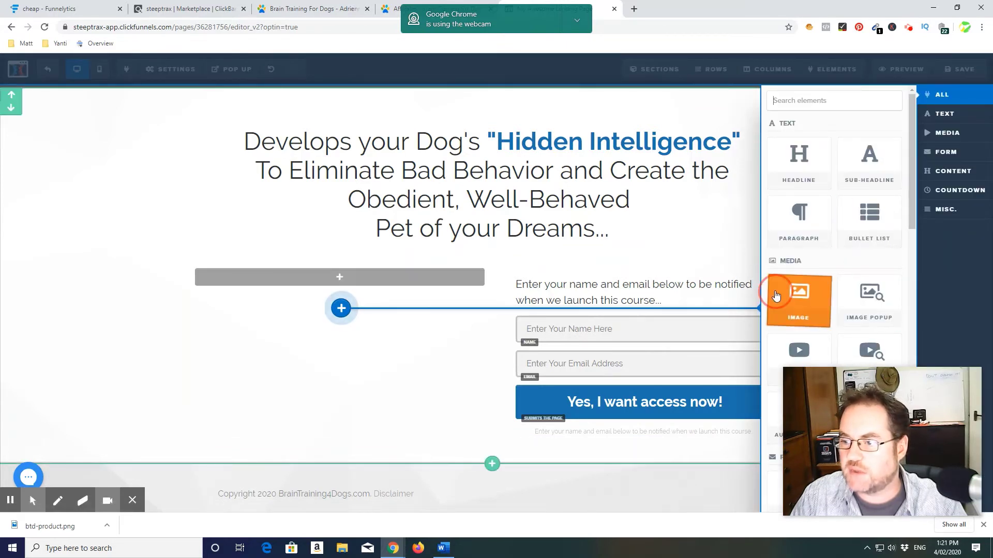
left_click(799, 302)
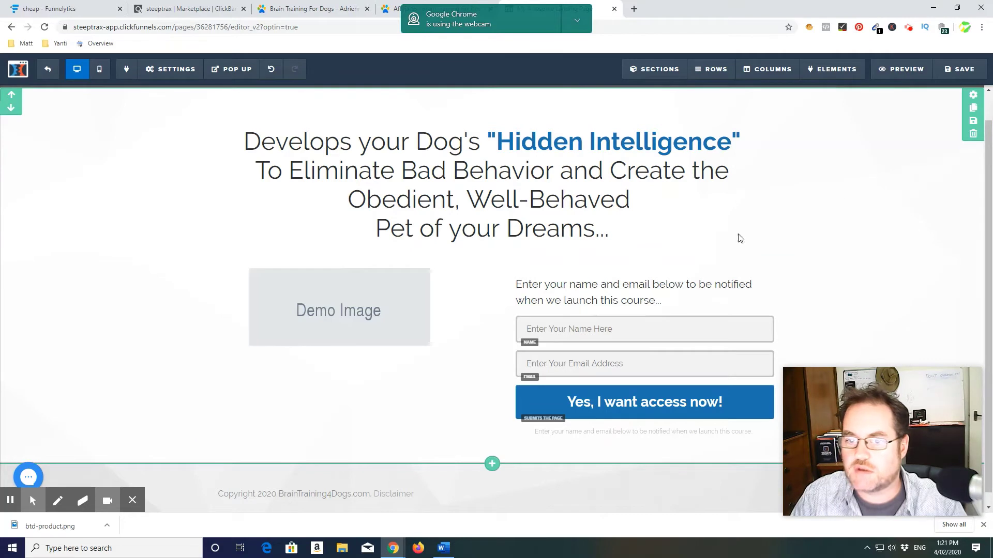
left_click(337, 308)
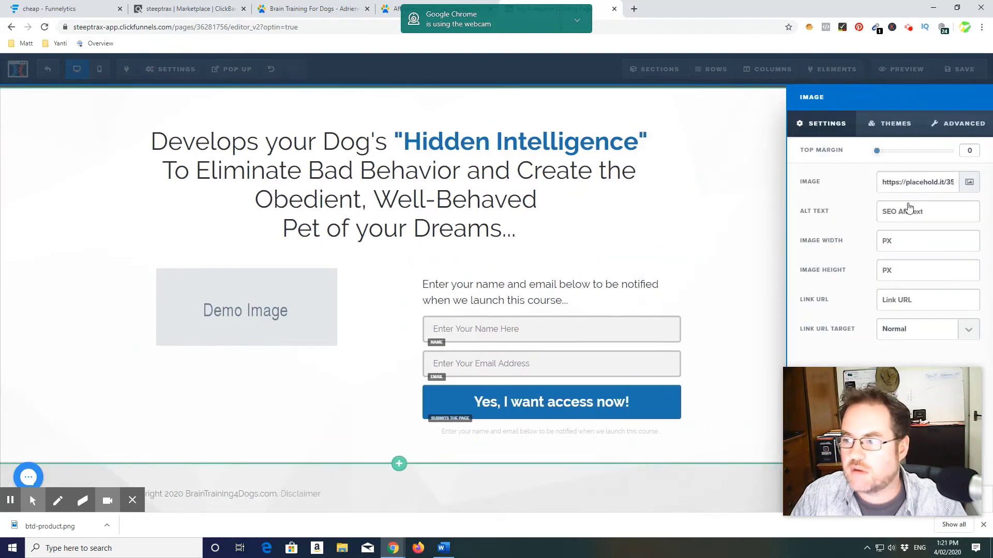
left_click(969, 182)
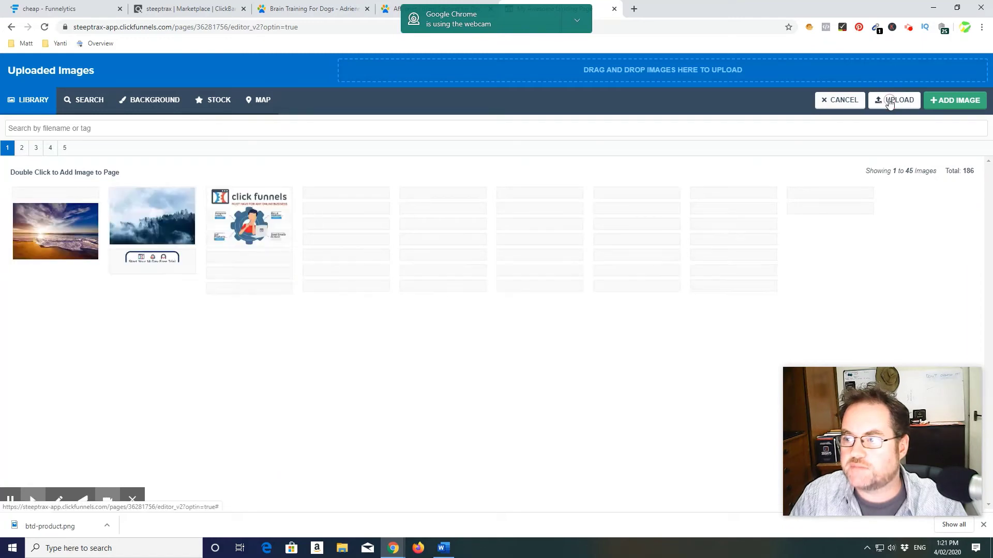
Step: Upload btd-product from the Desktop and set it as the image beside the opt-in form
left_click(868, 108)
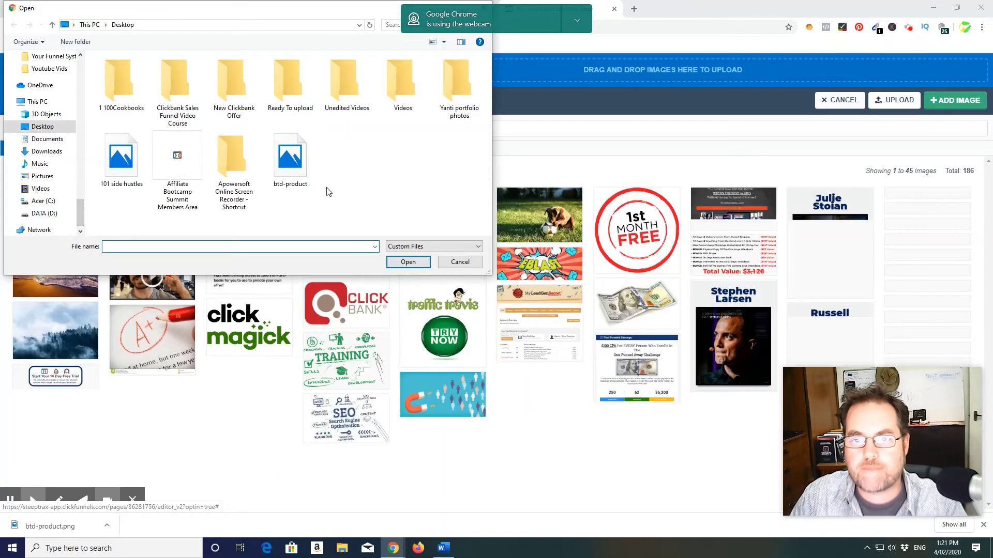
double_click(290, 165)
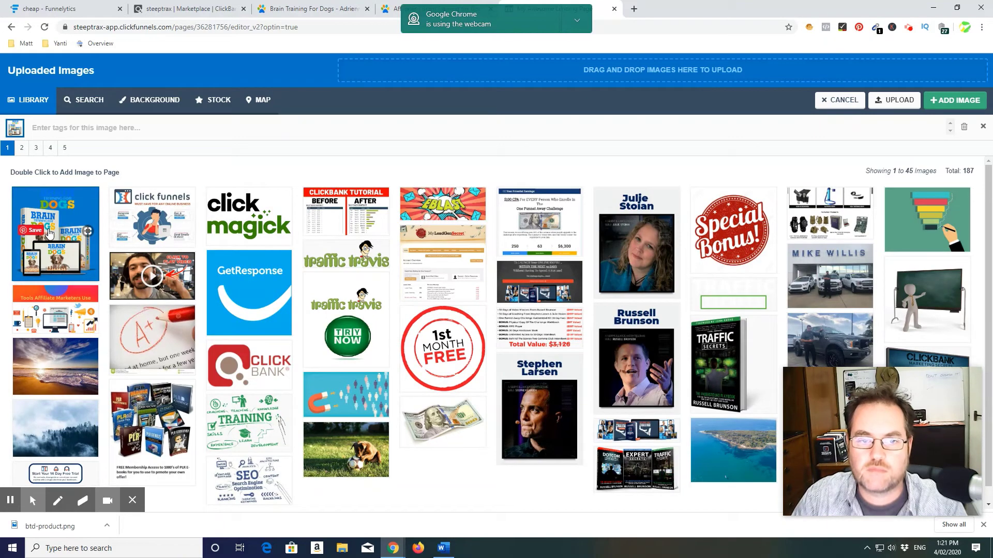
double_click(54, 232)
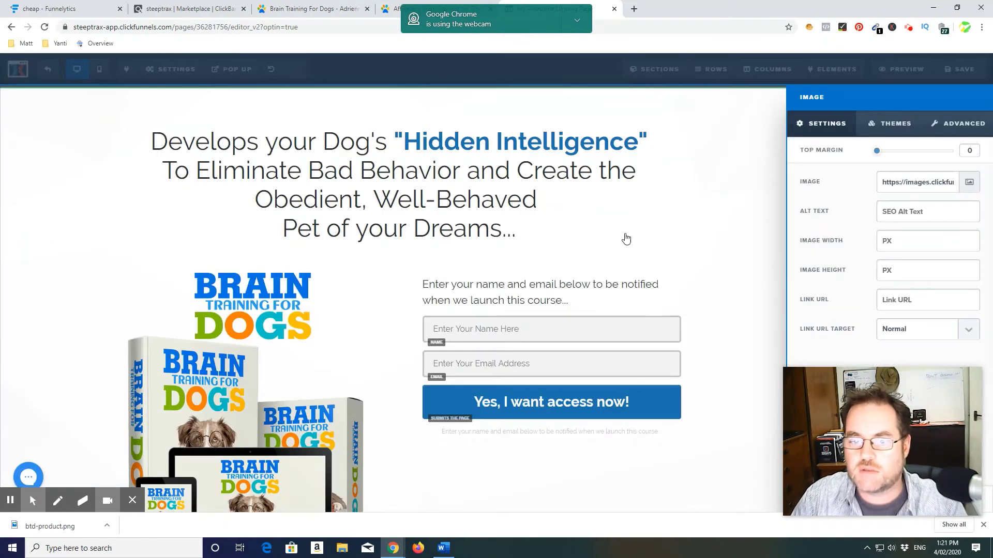
left_click(733, 287)
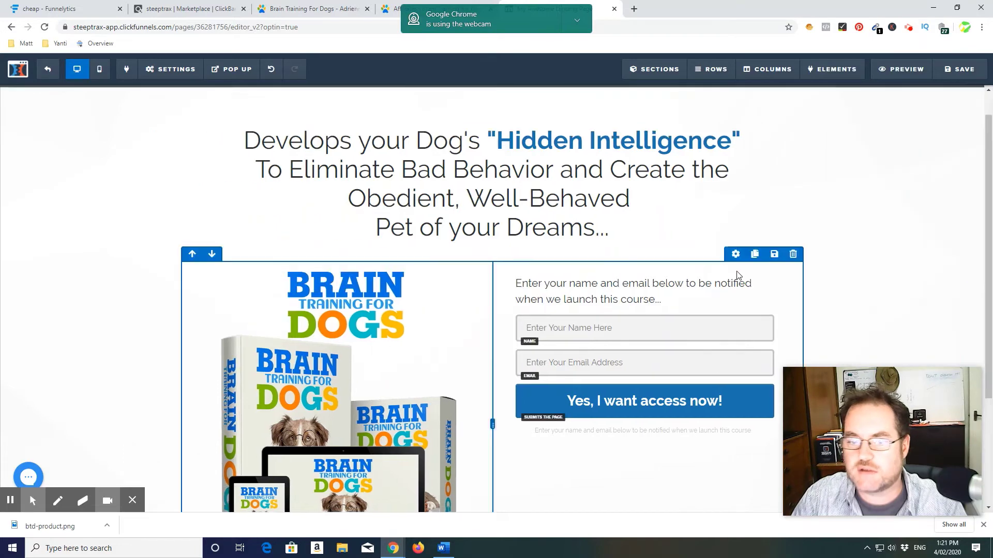
scroll(737, 279, "down", 3)
scroll(737, 275, "up", 4)
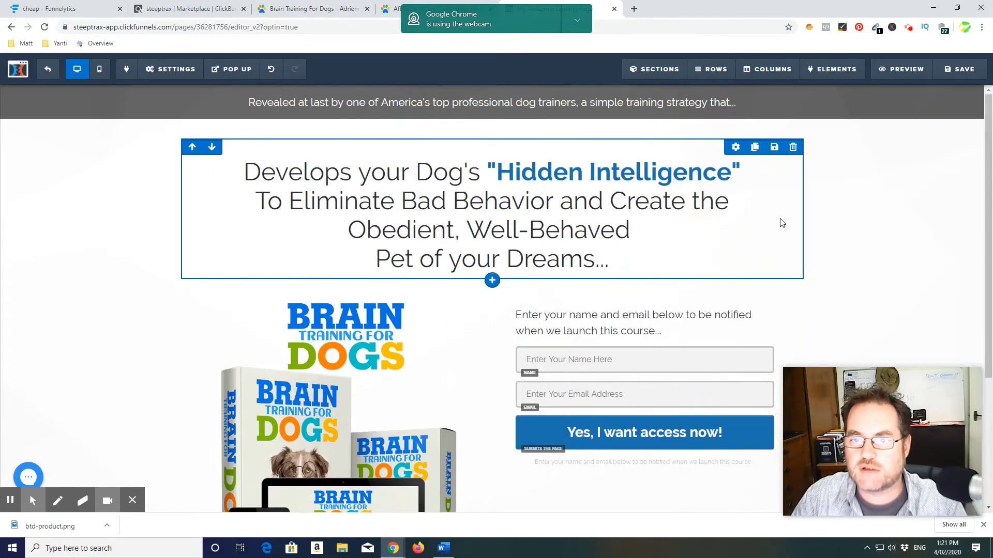
Step: Set the opt-in headline's top margin to 75 so the form sits lower
scroll(833, 224, "down", 2)
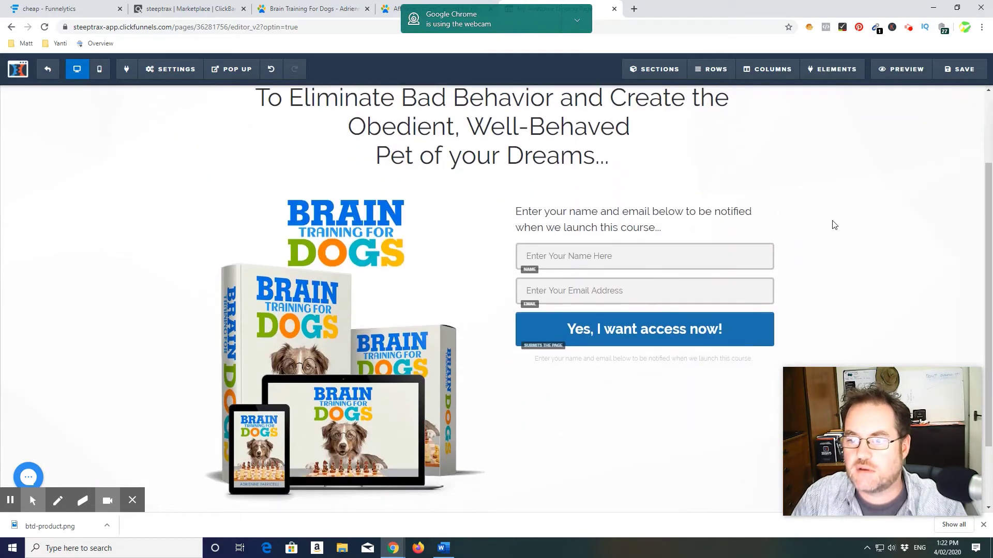
scroll(834, 225, "up", 1)
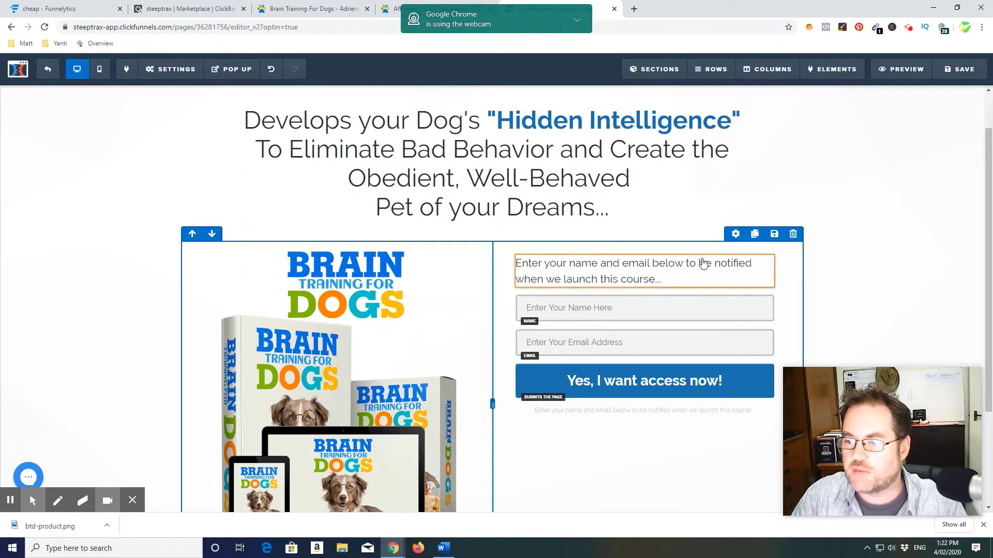
left_click(687, 268)
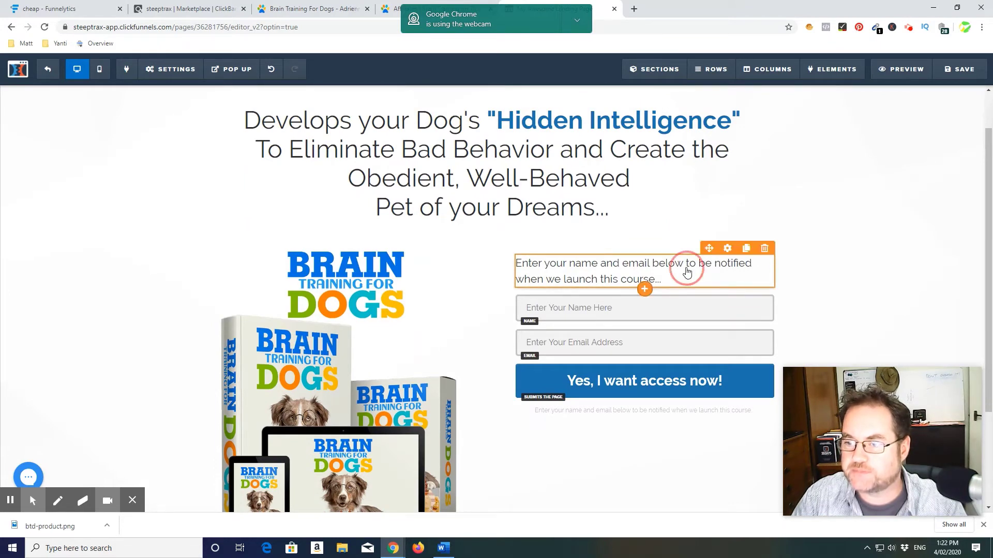
left_click(846, 269)
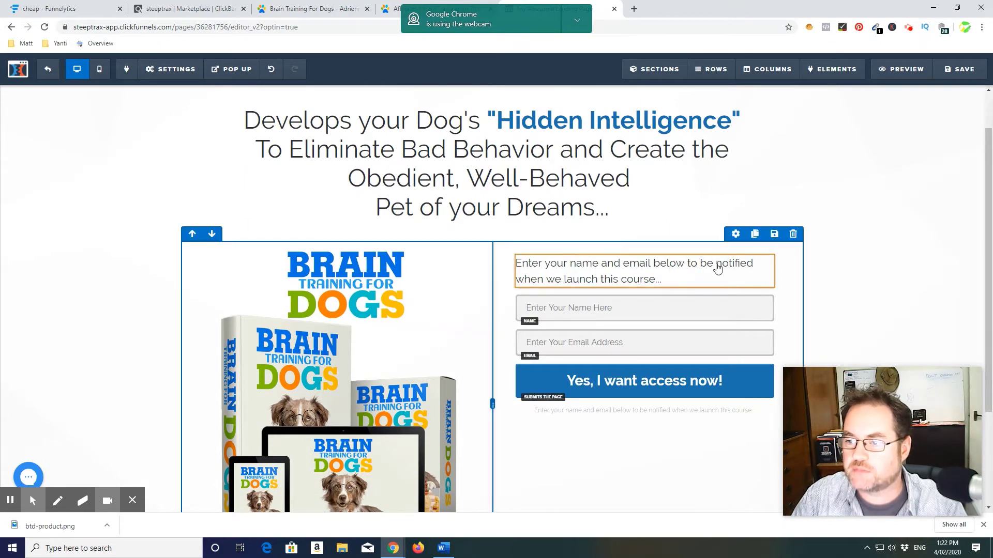
left_click(720, 261)
left_click(766, 248)
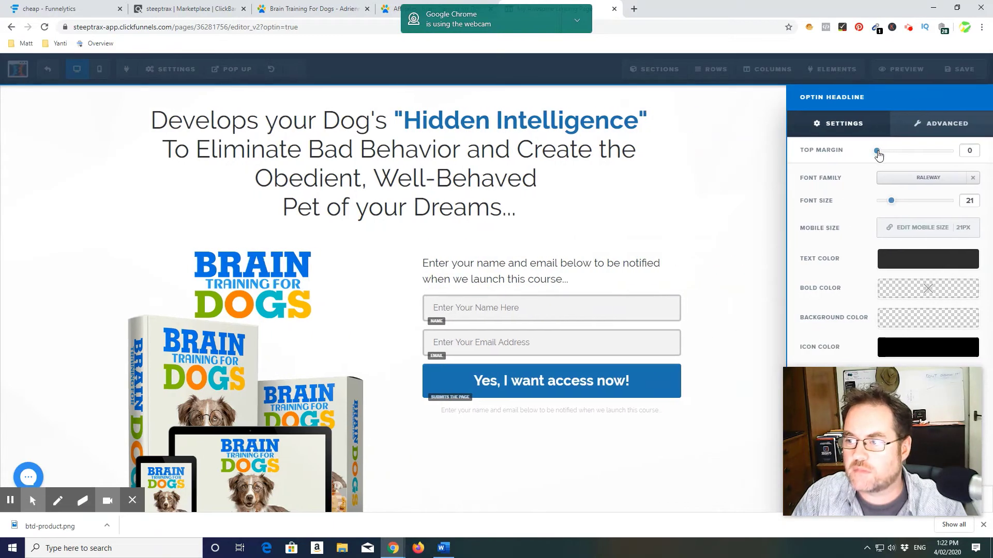
left_click(885, 151)
left_click_drag(889, 154, 932, 151)
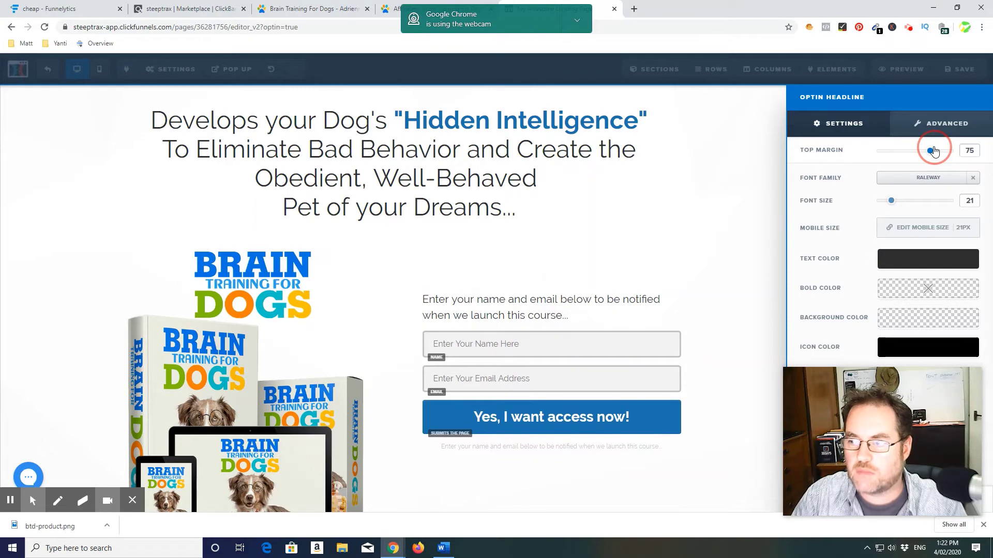
left_click(723, 219)
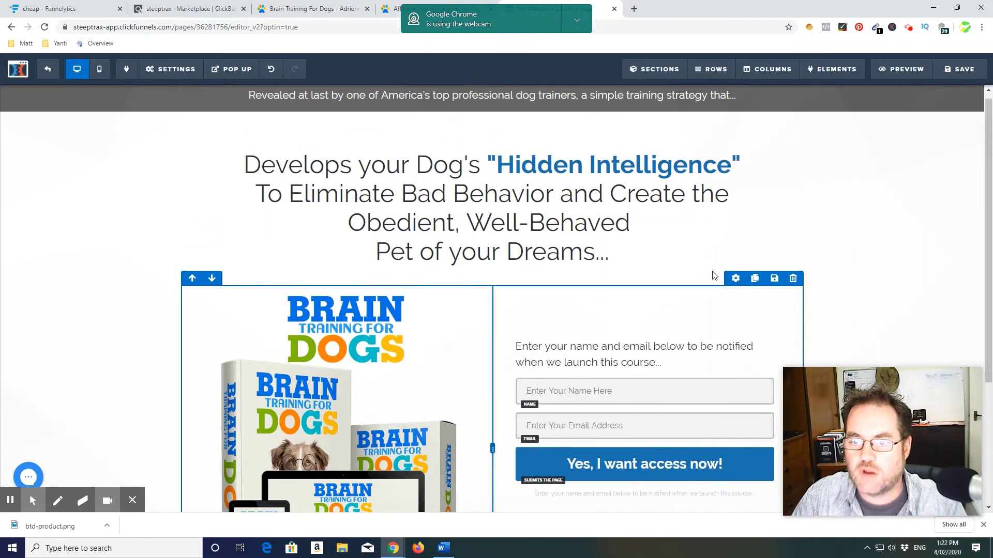
scroll(672, 272, "down", 2)
scroll(672, 271, "down", 2)
scroll(672, 258, "up", 3)
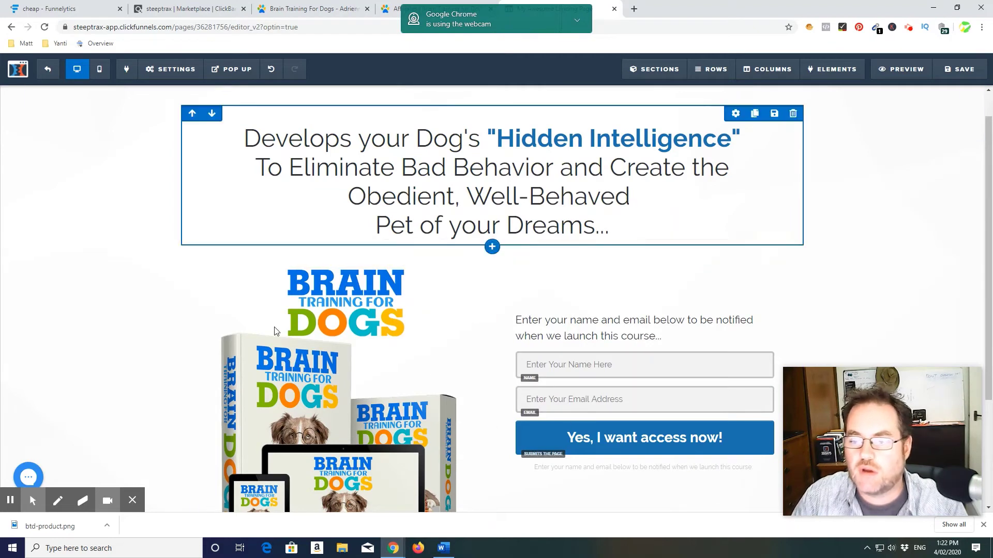
scroll(884, 216, "down", 1)
scroll(884, 214, "up", 1)
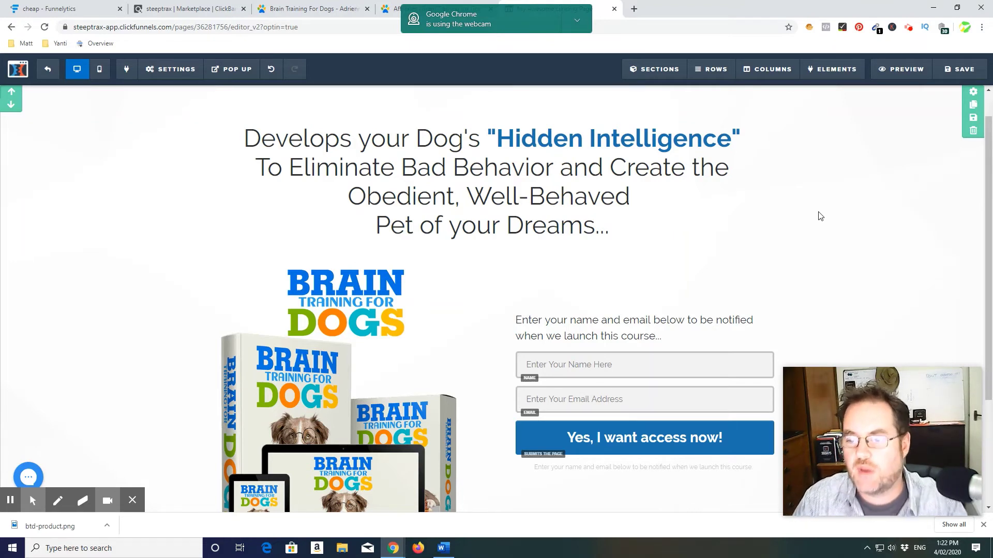
Step: Delete the name field and trim 'name and' so the prompt asks only for email
scroll(845, 296, "down", 1)
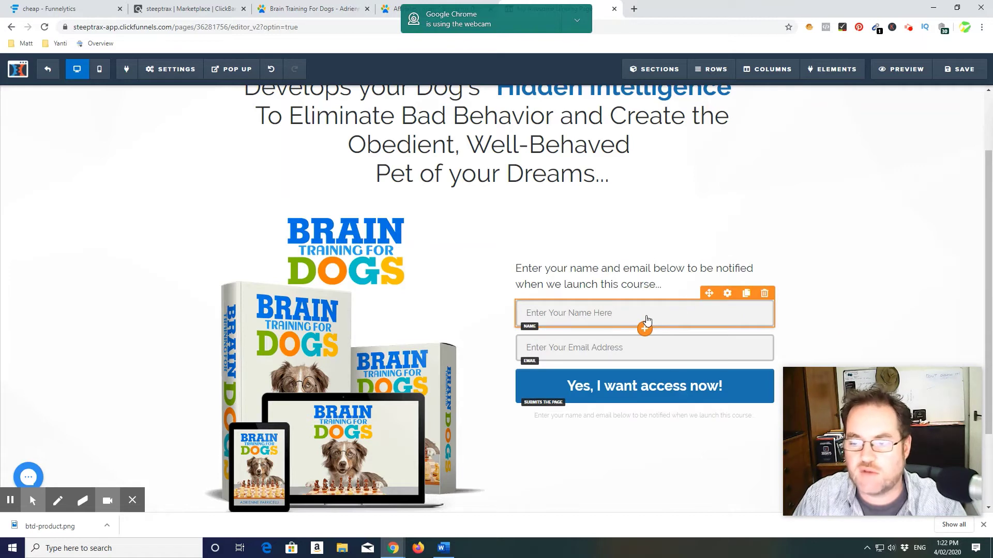
left_click(765, 293)
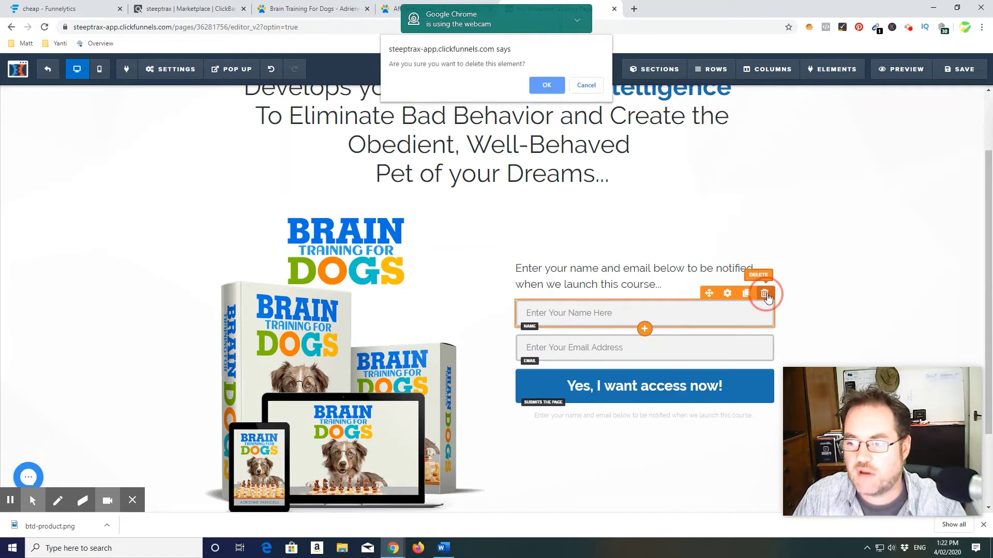
left_click(546, 86)
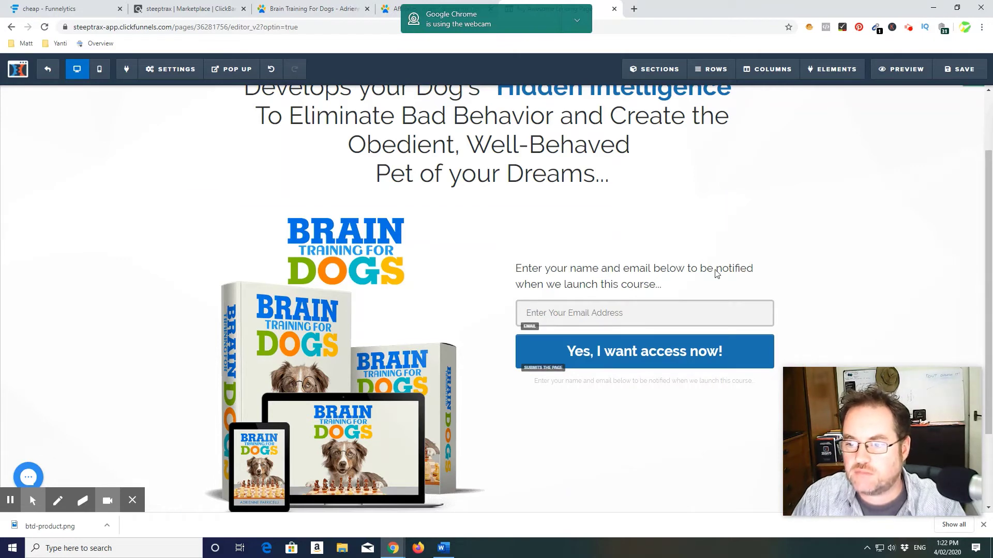
left_click(625, 271)
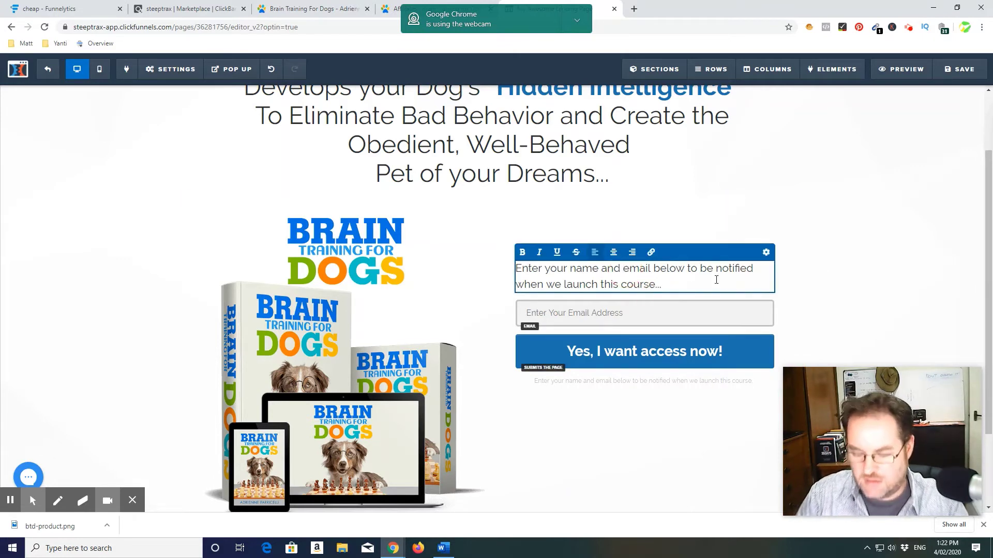
key("BackSpace")
key("BackSpace")
key("BackSpace")
key("BackSpace")
key("BackSpace")
key("BackSpace")
key("BackSpace")
key("BackSpace")
key("BackSpace")
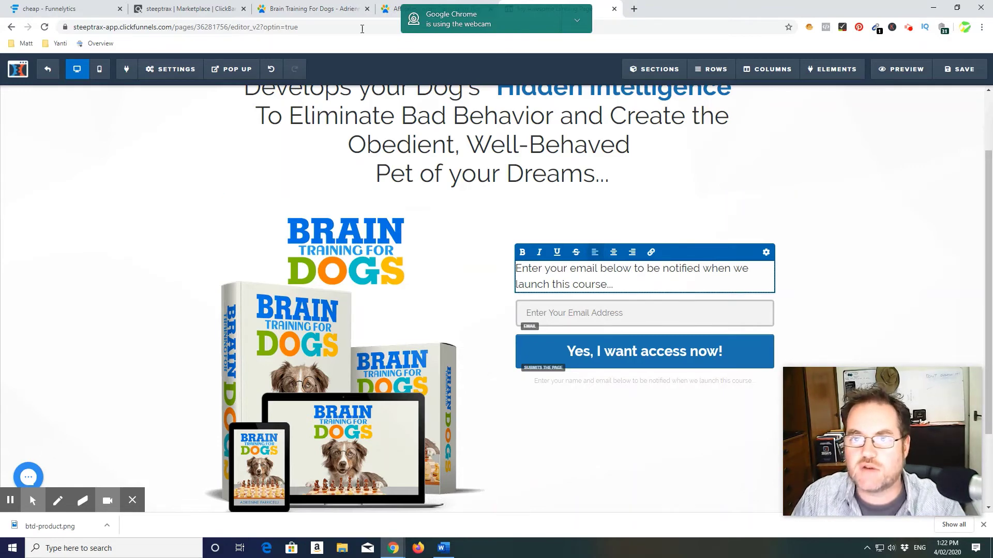
left_click(303, 9)
scroll(801, 267, "up", 3)
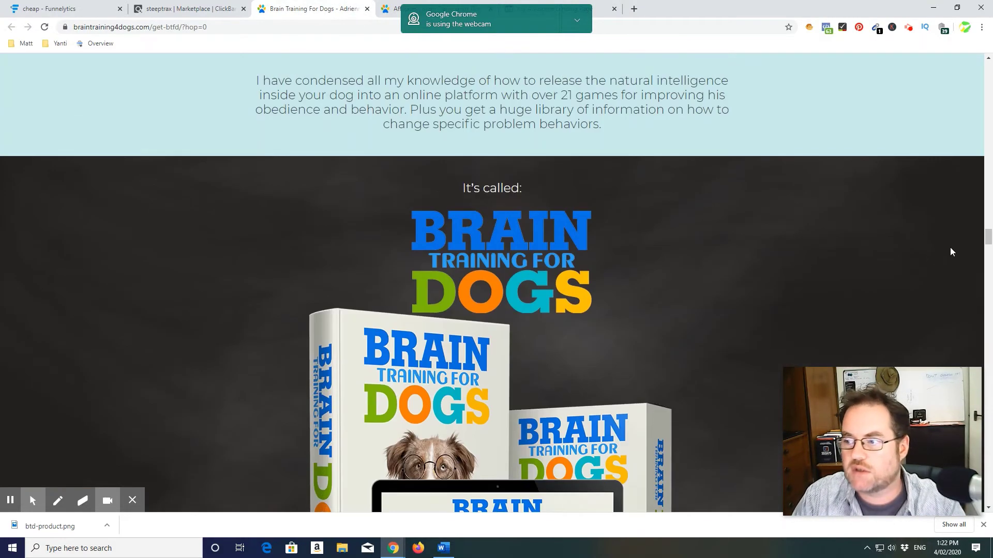
left_click_drag(989, 237, 988, 69)
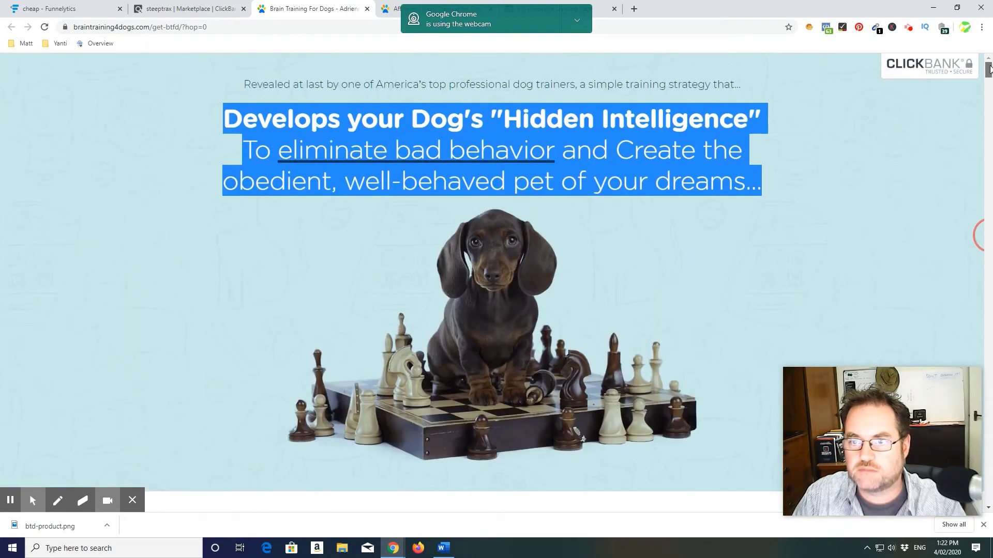
left_click(583, 4)
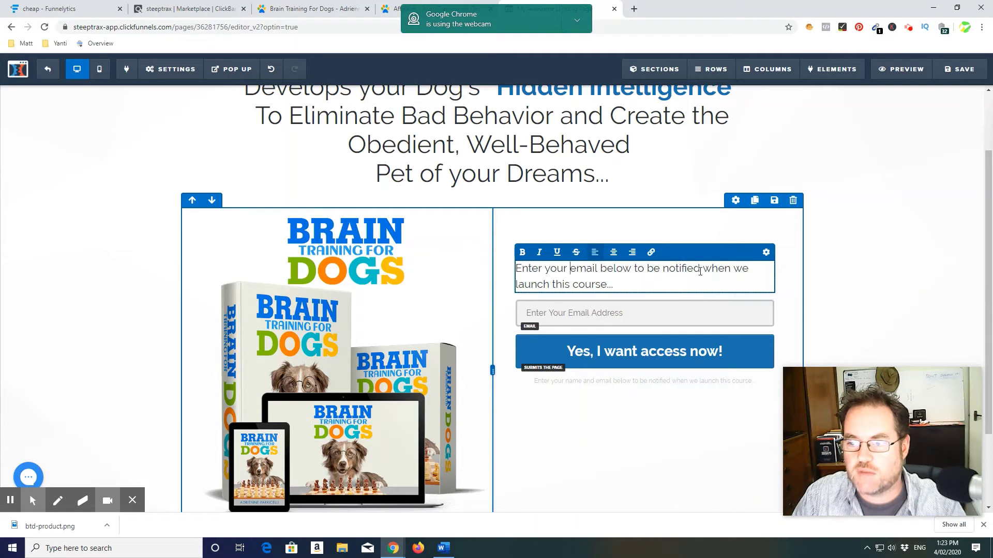
Step: Replace the prompt's old ending with 'and find out about your new training'
left_click(635, 267)
key("Delete")
key("Delete")
key("Delete")
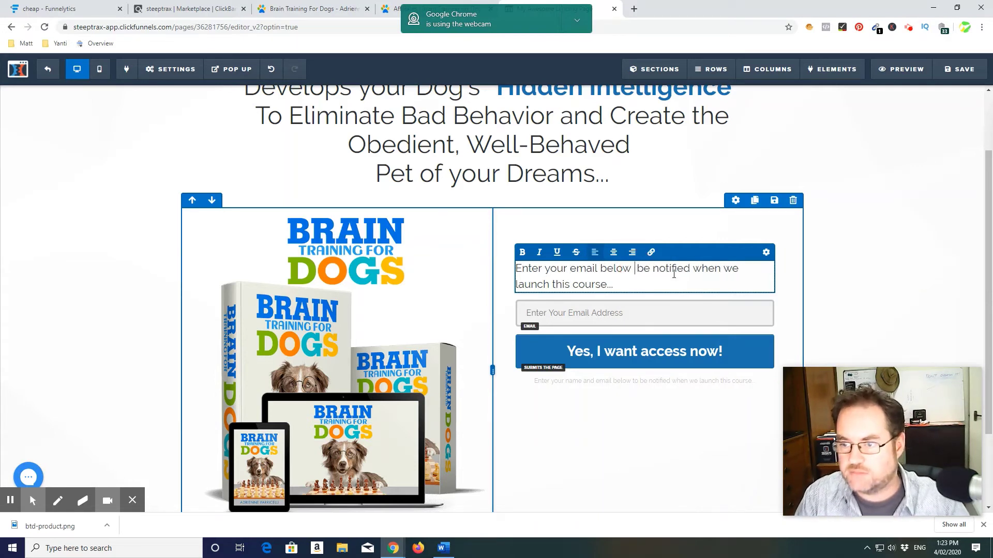
key("Delete")
key("Delete")
key("Delete")
key("Delete")
key("Delete")
key("Delete")
key("Delete")
key("Delete")
key("Delete")
key("Delete")
key("Delete")
key("Delete")
key("Delete")
key("Delete")
key("Delete")
key("Delete")
key("Delete")
key("Delete")
key("Delete")
key("Delete")
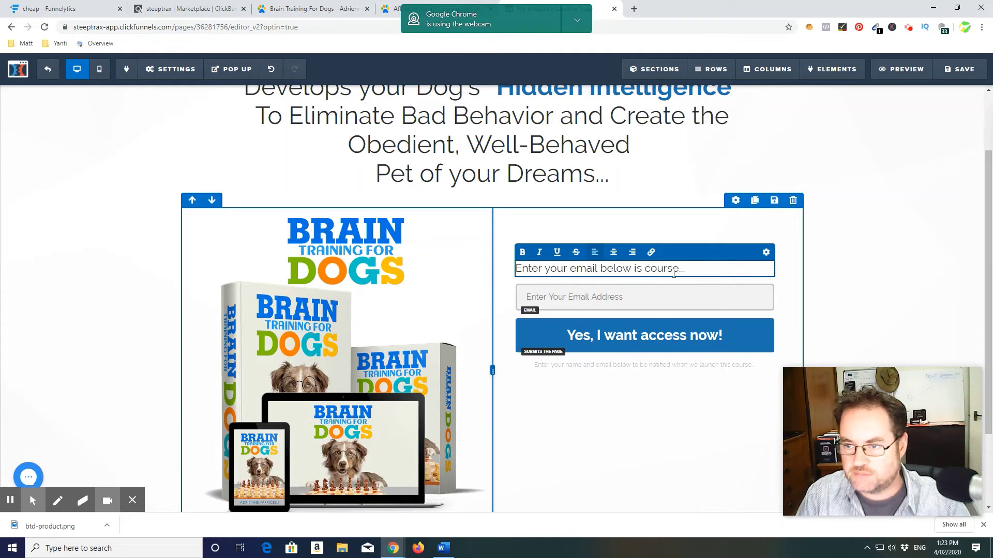
key("Delete")
key("Delete")
key("Delete")
type("and ")
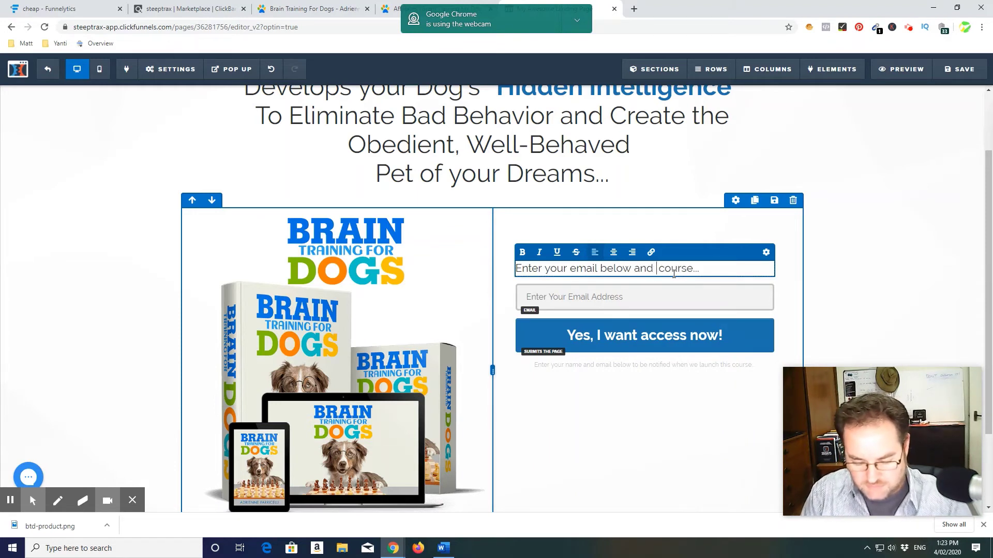
type("find out ab ")
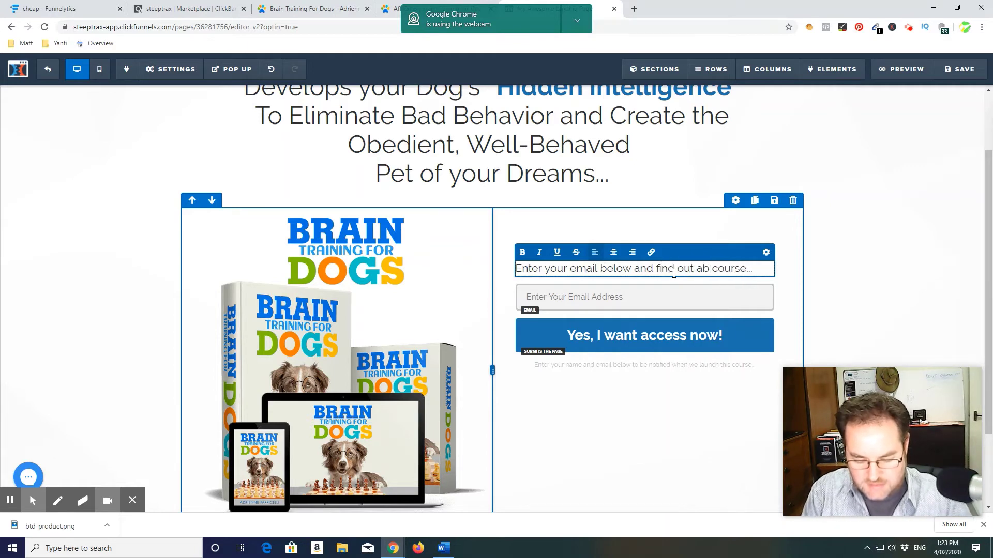
type("out ")
type("your new ")
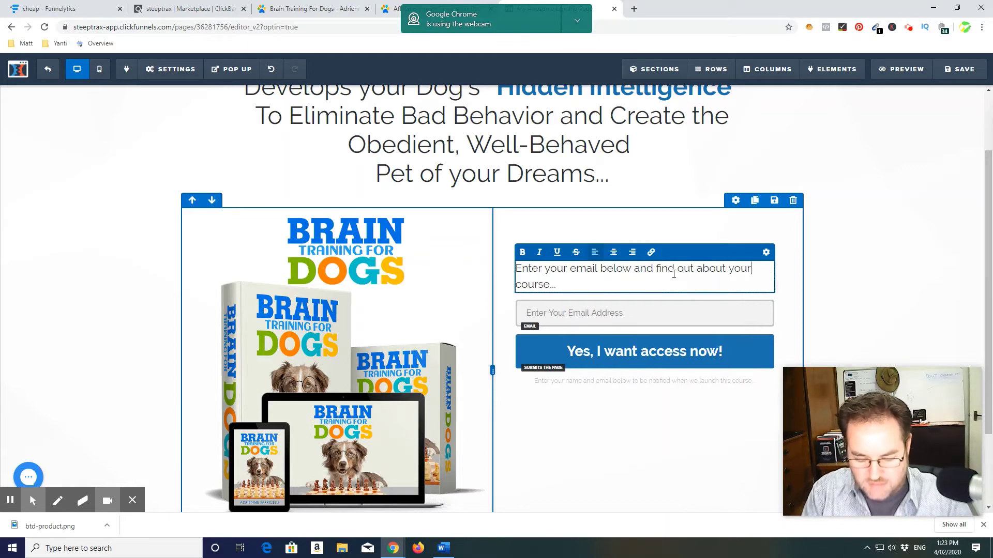
type("training")
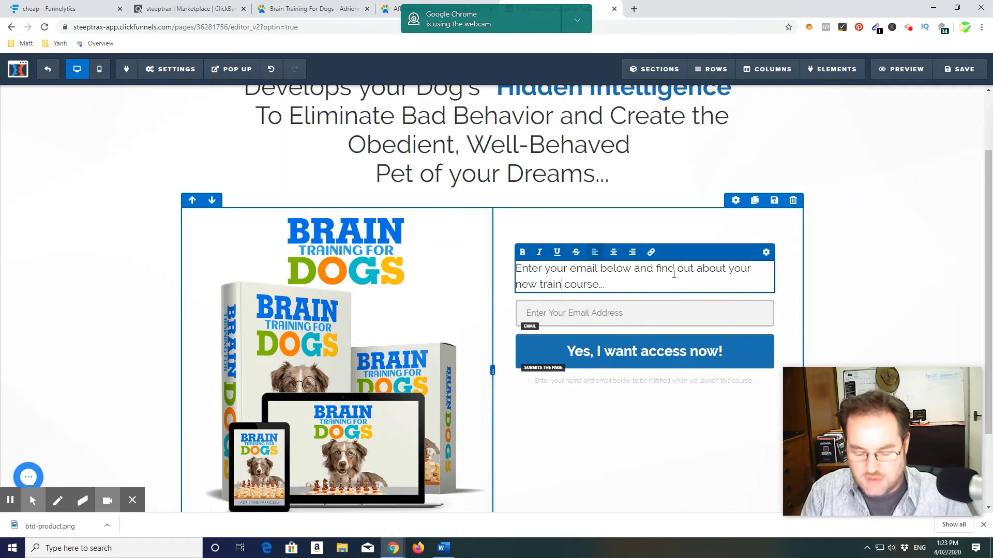
key("BackSpace")
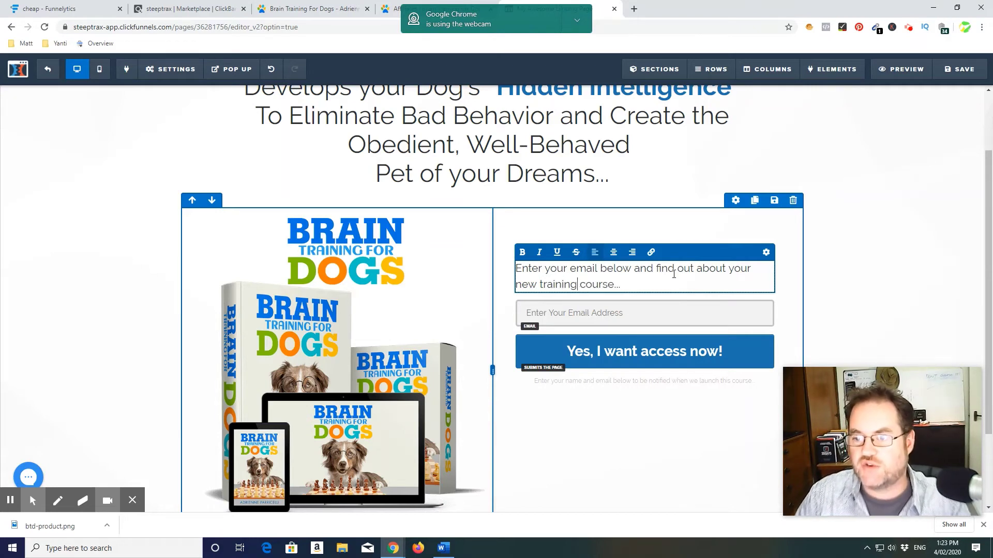
Step: Insert 'Doggy' after 'new' and capitalise New, Training and Course in the prompt
left_click(539, 283)
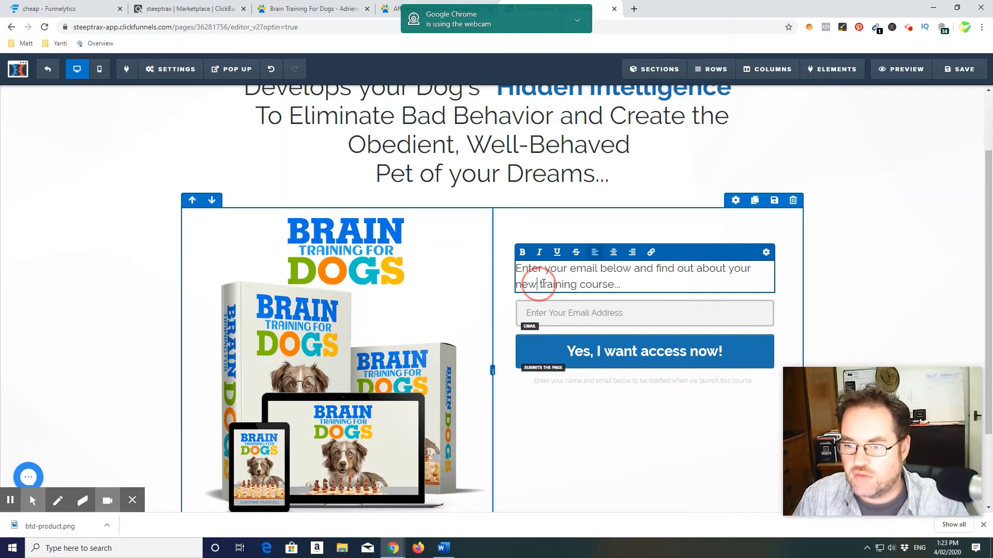
type("Doggy")
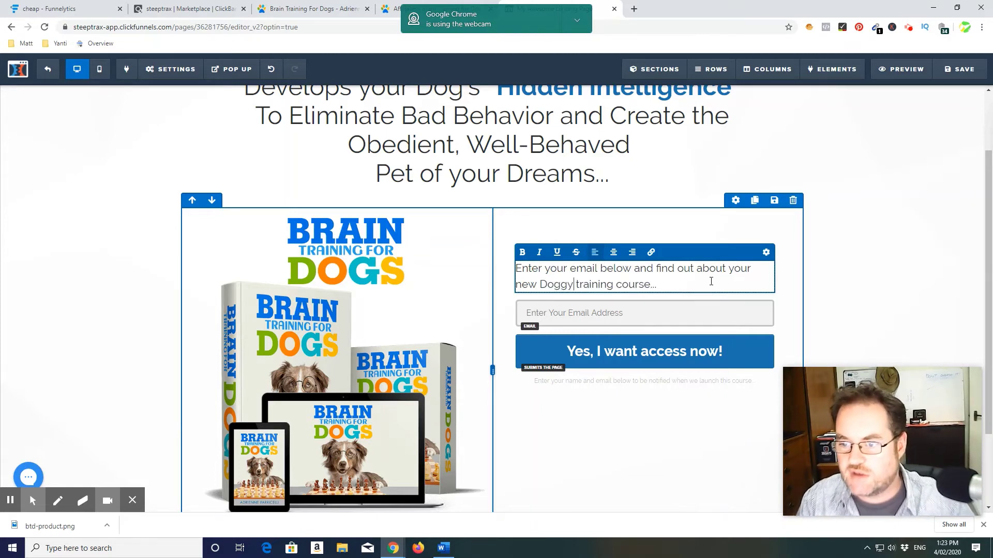
key("Right")
key("Delete")
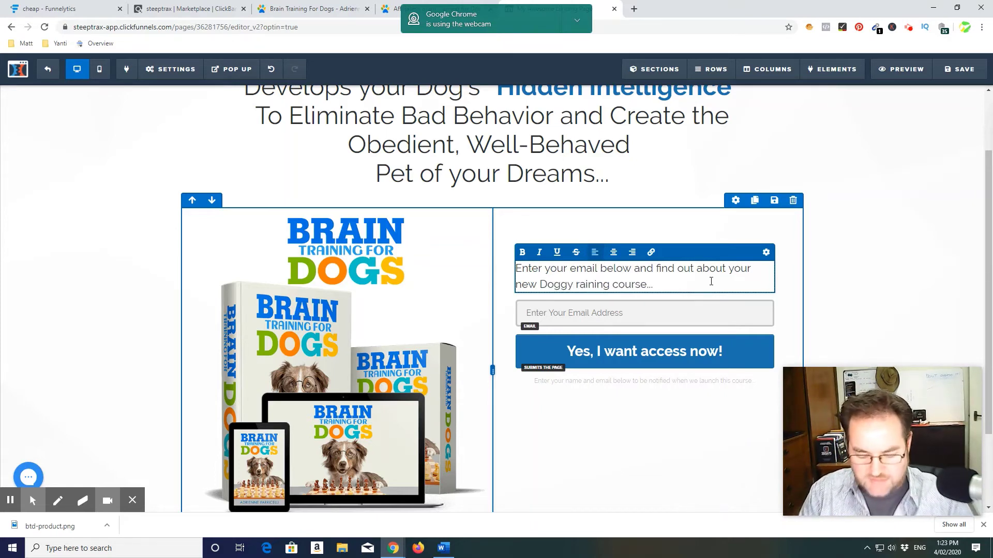
type("T")
left_click(622, 286)
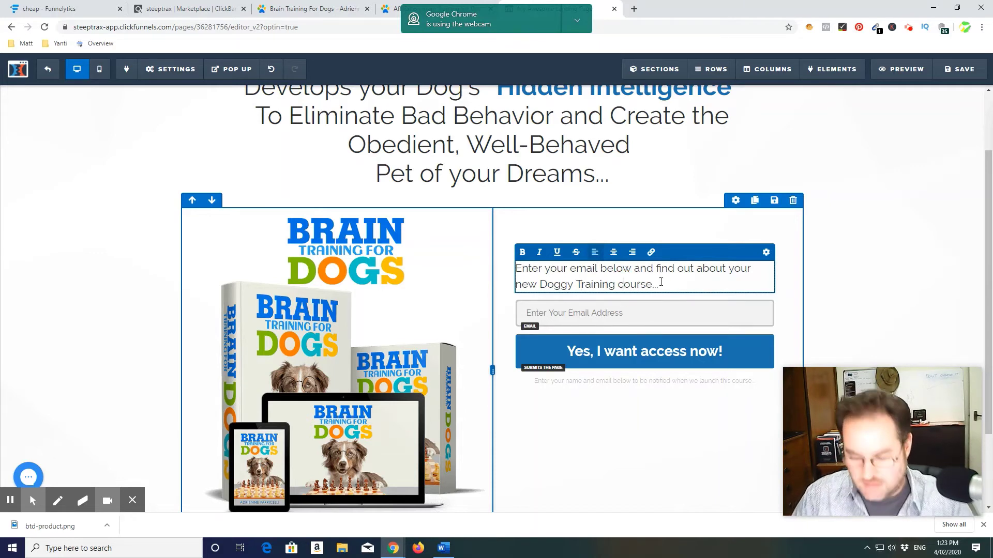
key("BackSpace")
type("C")
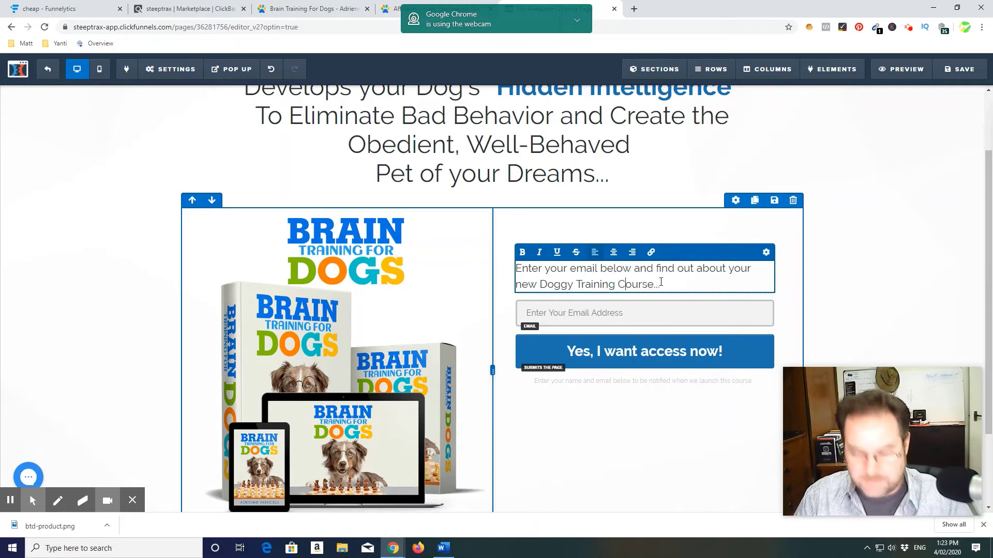
left_click(522, 285)
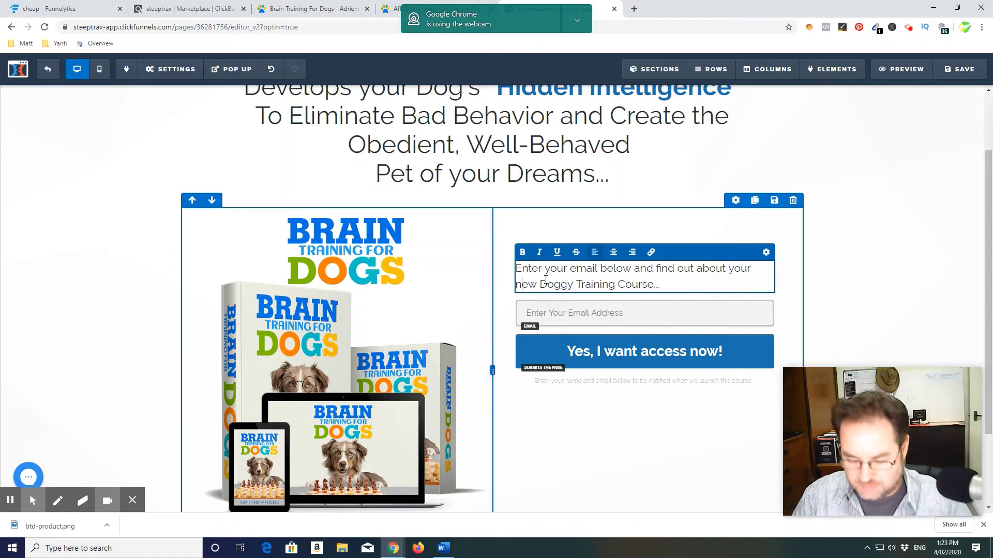
key("BackSpace")
type("N")
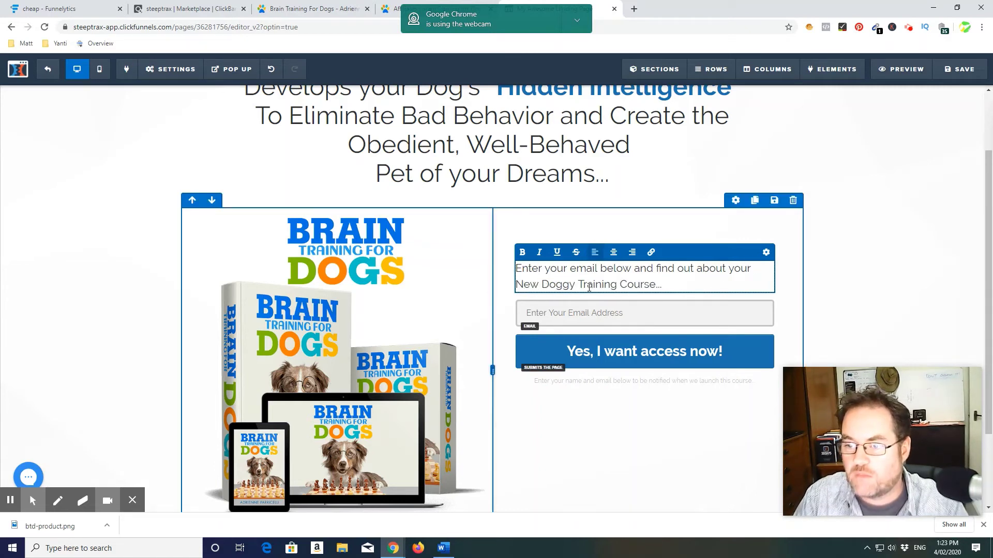
left_click(532, 366)
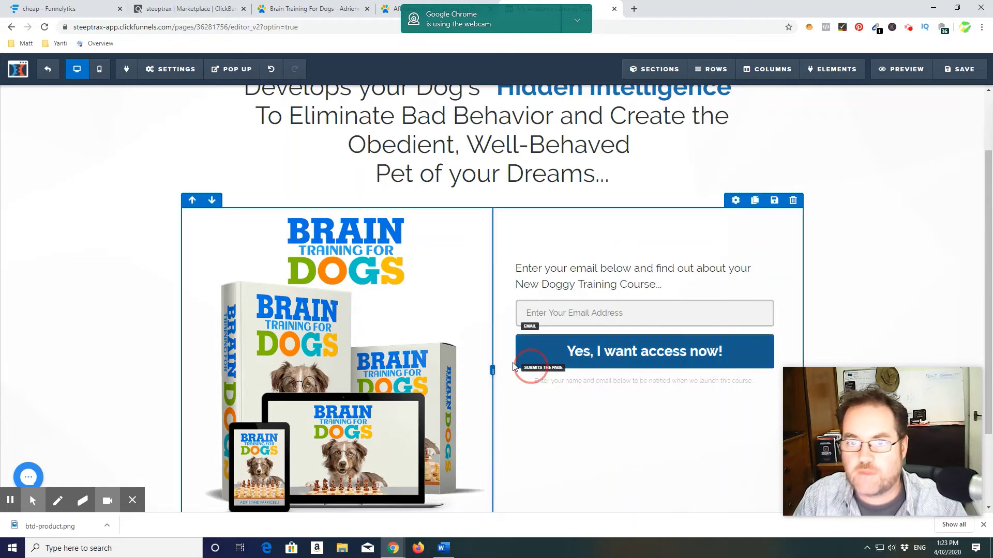
Step: Underline the word 'Obedient' in the headline's third line
scroll(871, 288, "up", 2)
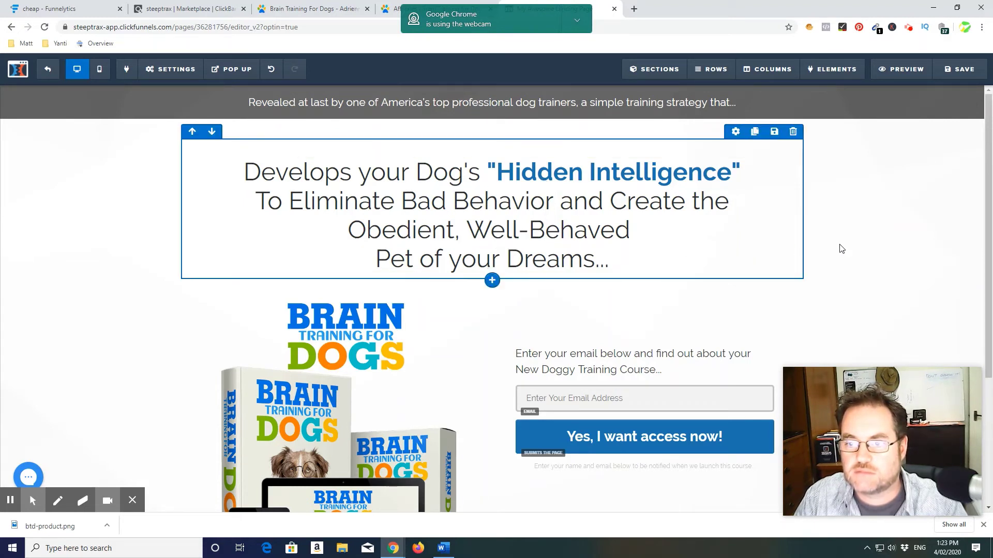
left_click(415, 233)
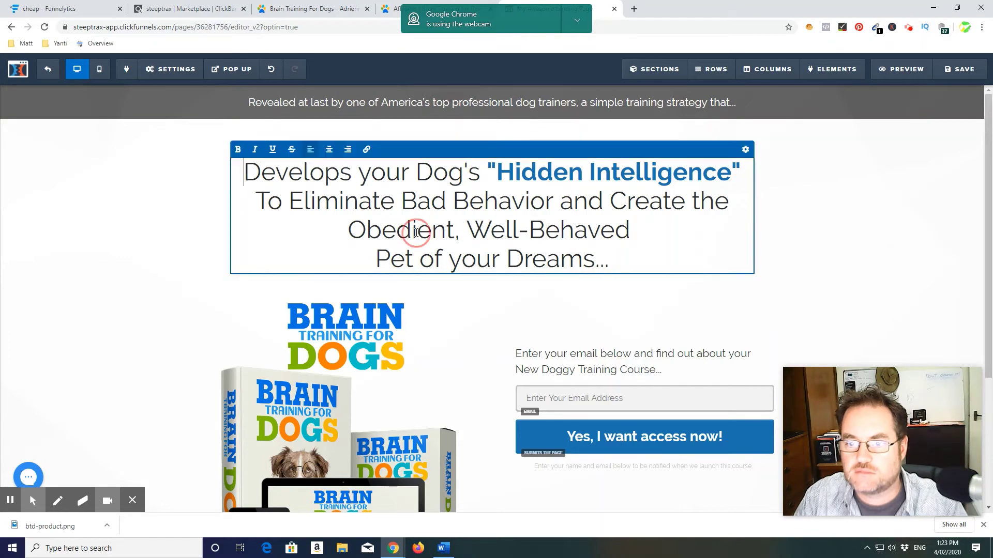
left_click_drag(453, 233, 348, 229)
left_click(269, 149)
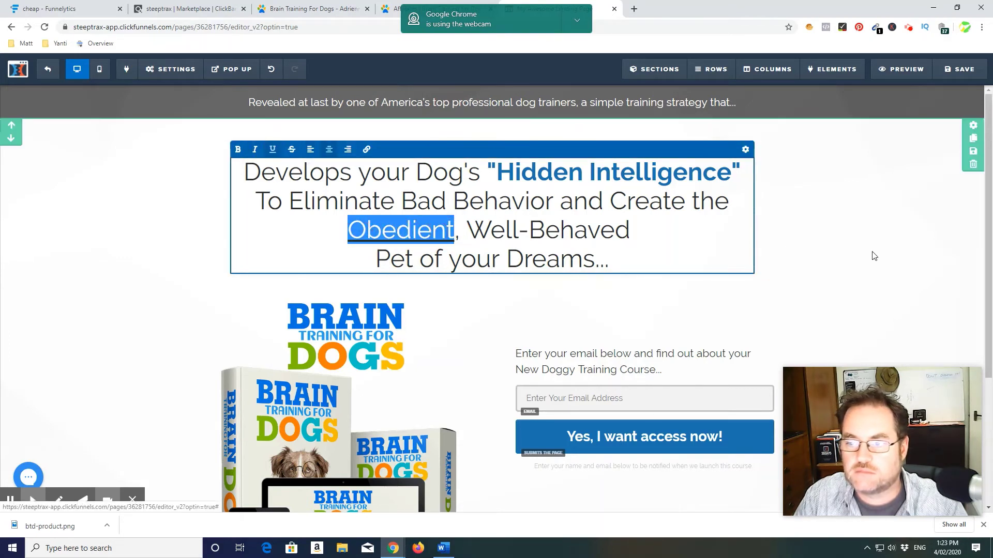
left_click(723, 274)
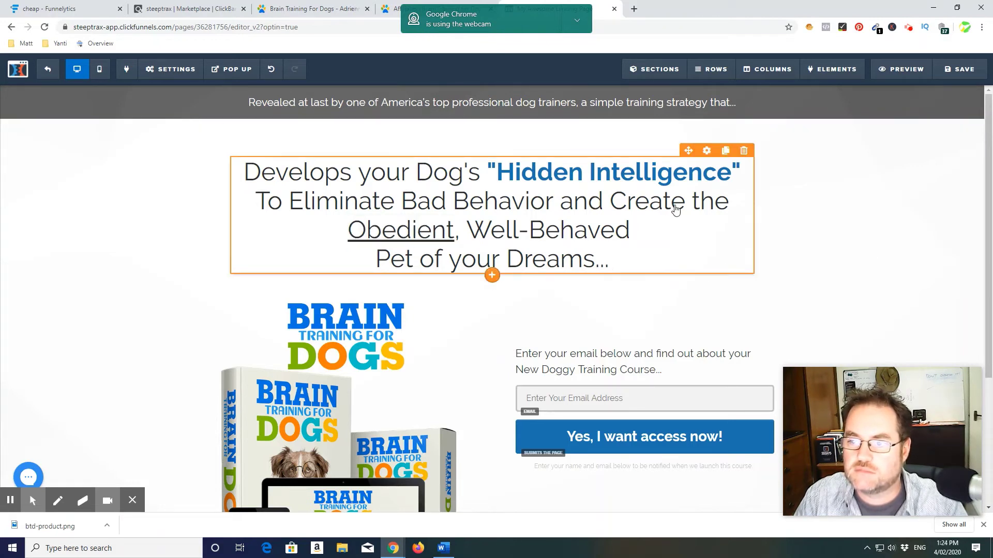
Step: Replace the comma after 'Obedient' with an '&'
left_click(475, 232)
left_click(476, 232)
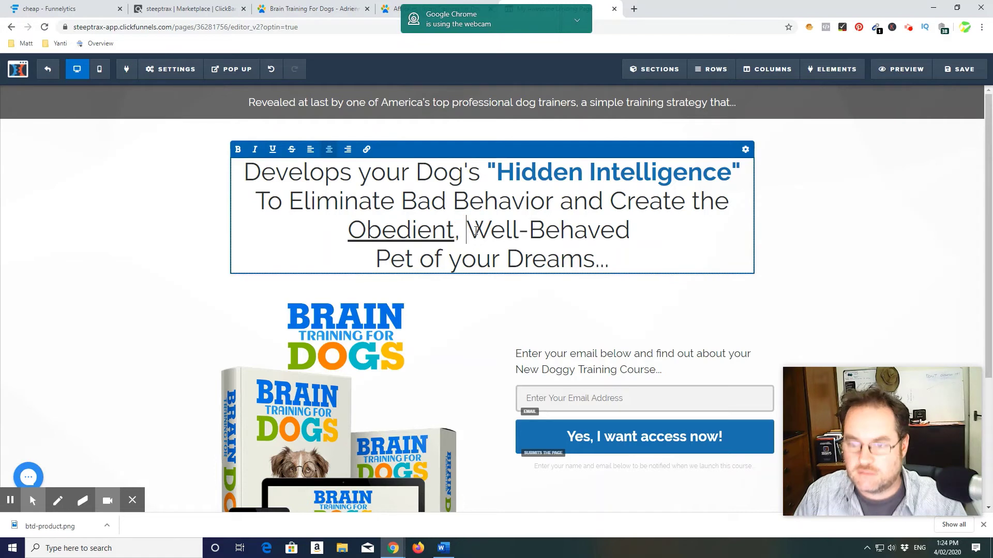
key("BackSpace")
key("BackSpace")
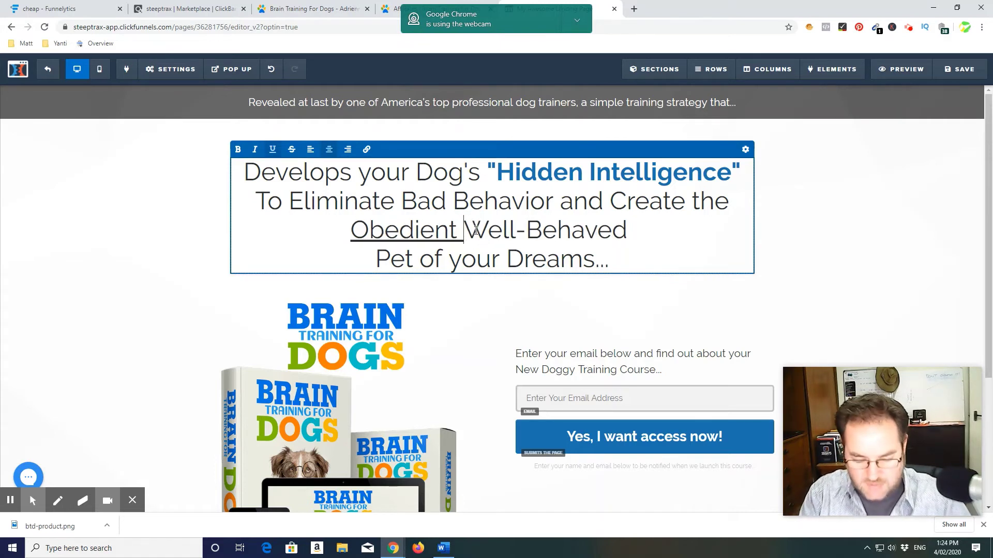
type("%")
key("BackSpace")
type("&")
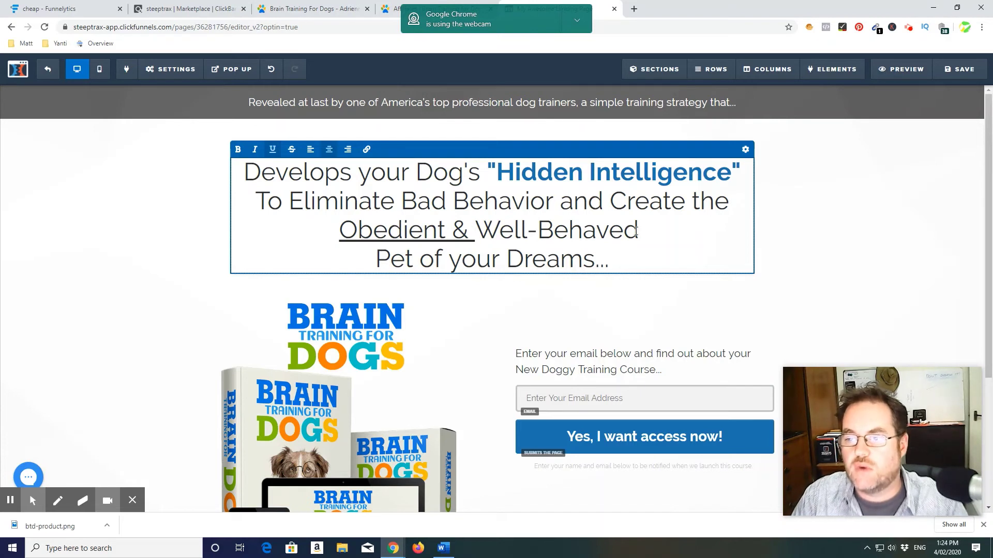
Step: Underline 'Well-Behaved' as well and finish editing the headline
left_click_drag(644, 231, 478, 239)
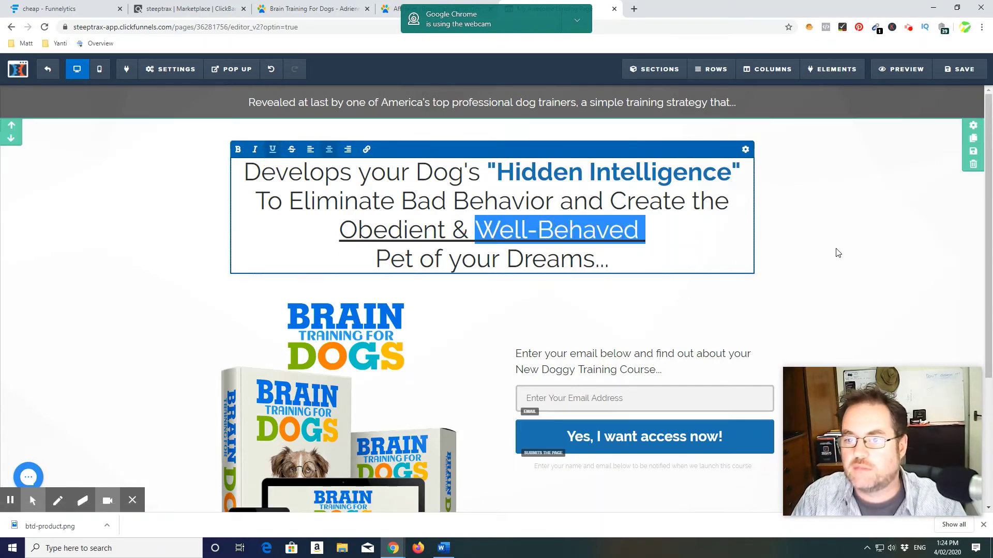
left_click(784, 282)
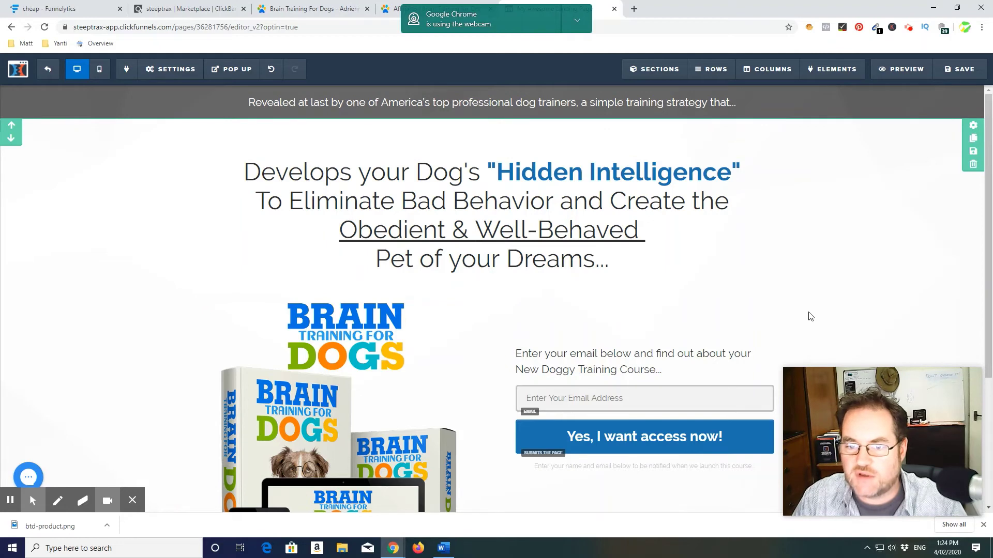
scroll(805, 315, "down", 1)
scroll(805, 315, "up", 1)
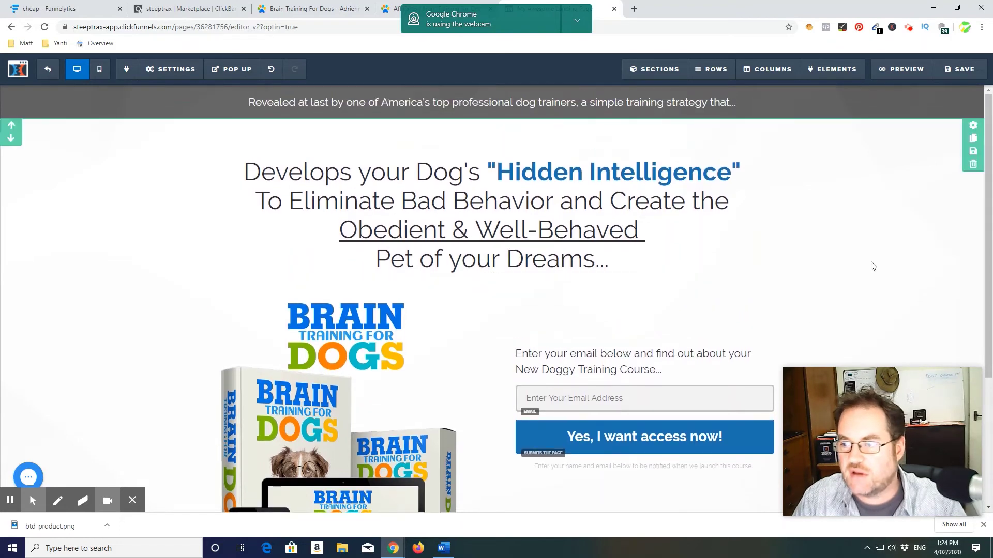
scroll(807, 262, "down", 1)
scroll(824, 269, "down", 2)
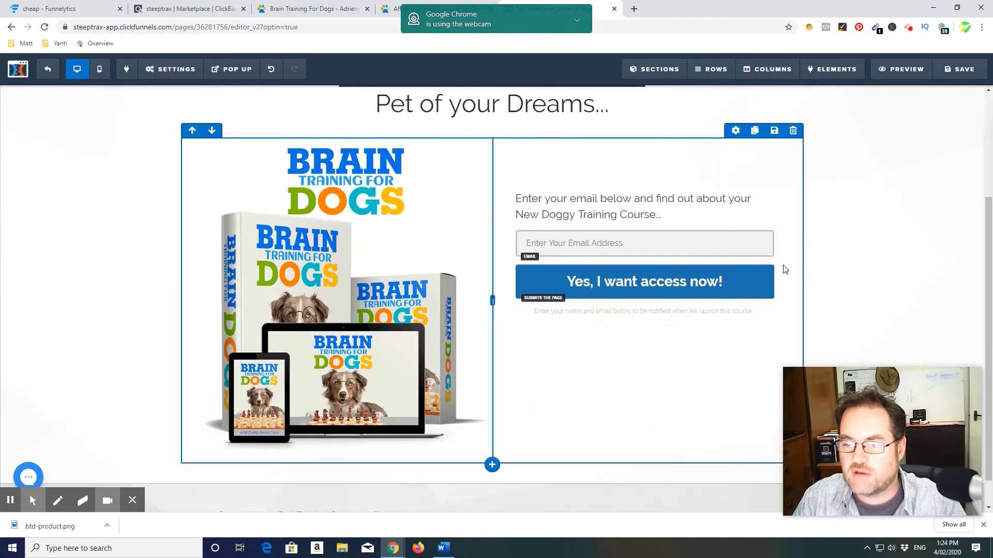
scroll(800, 244, "up", 3)
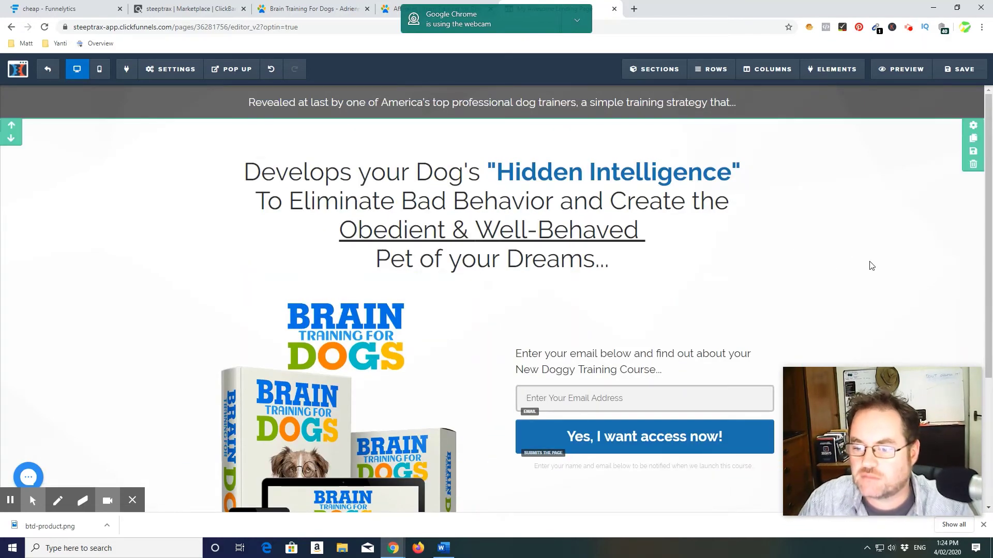
Step: Look over the edited opt-in page and save the changes
scroll(867, 282, "down", 2)
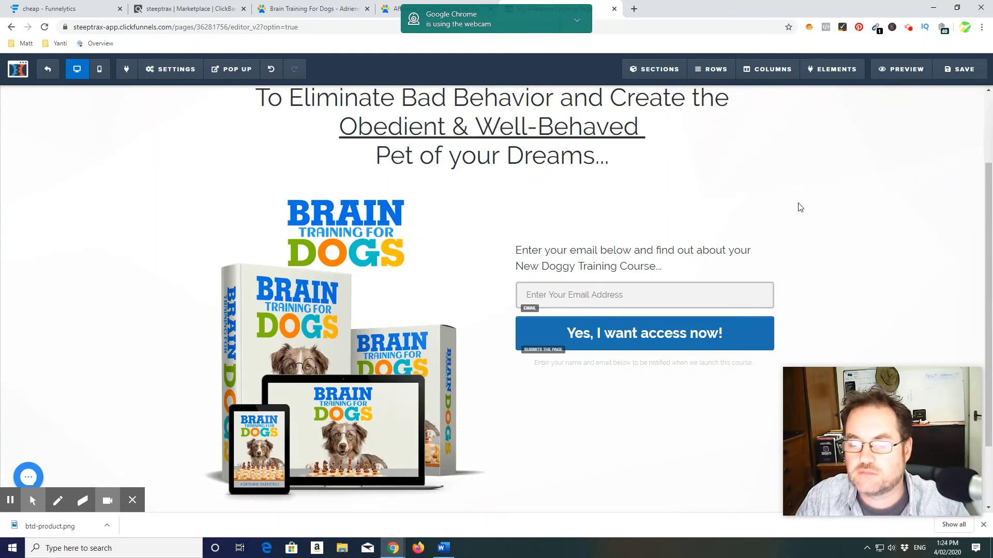
scroll(821, 245, "up", 1)
scroll(472, 365, "up", 2)
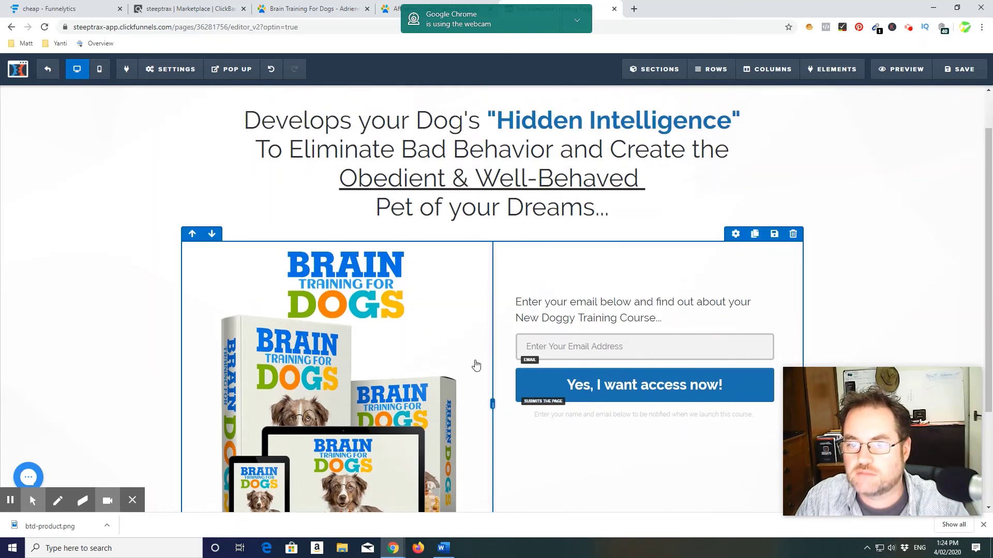
scroll(864, 215, "down", 4)
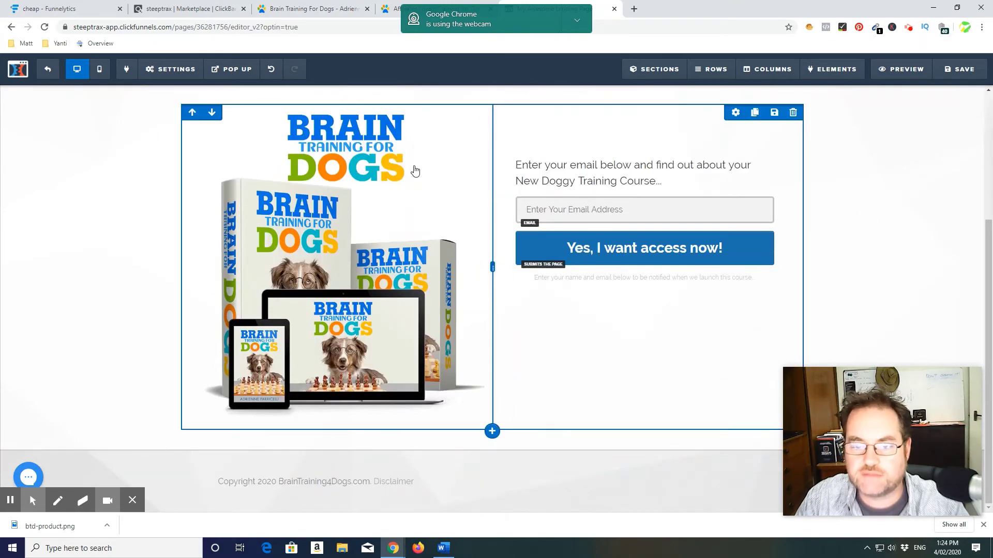
scroll(869, 205, "up", 4)
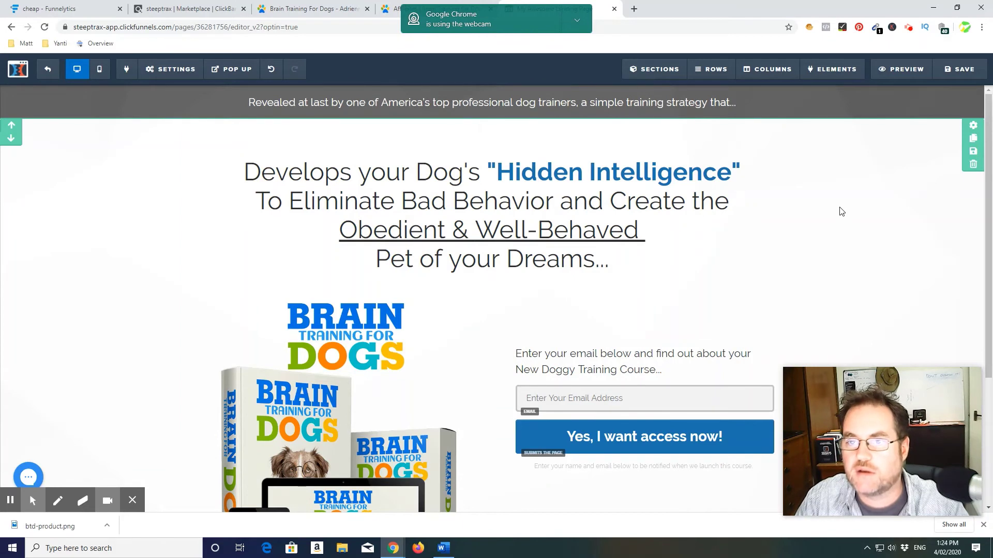
left_click(949, 72)
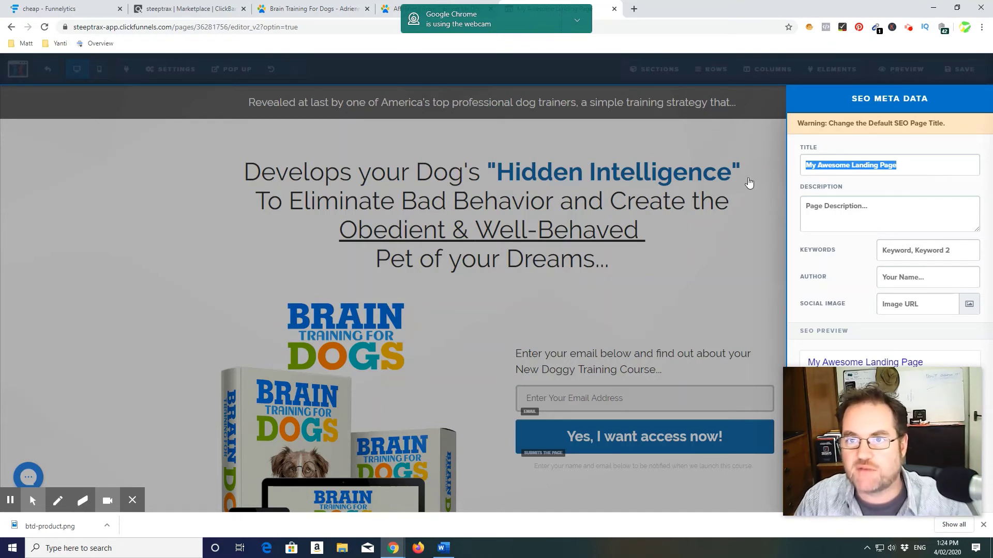
Step: Enter 'Brain Training For Dogs' as the SEO title, correcting the 'Braing' typo
type("B")
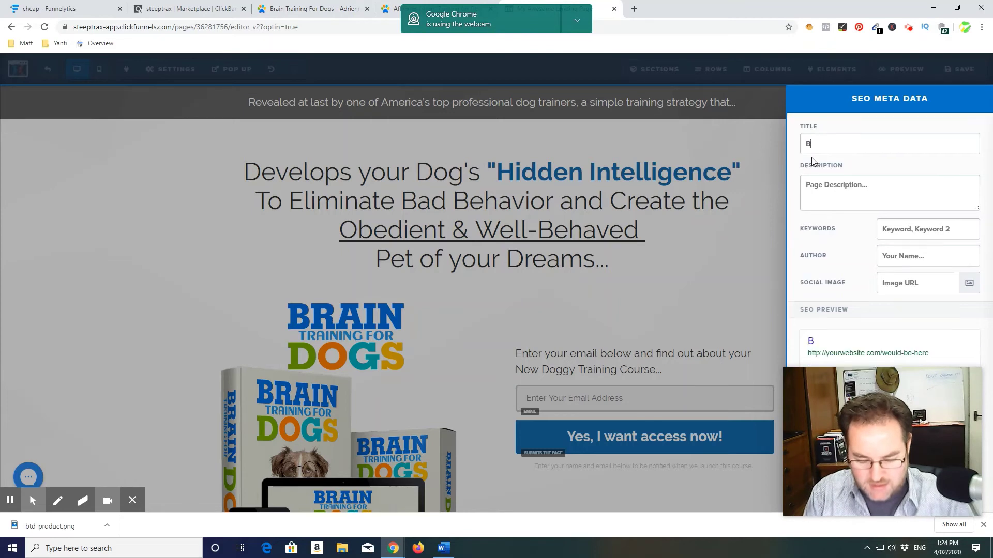
type("raing Training")
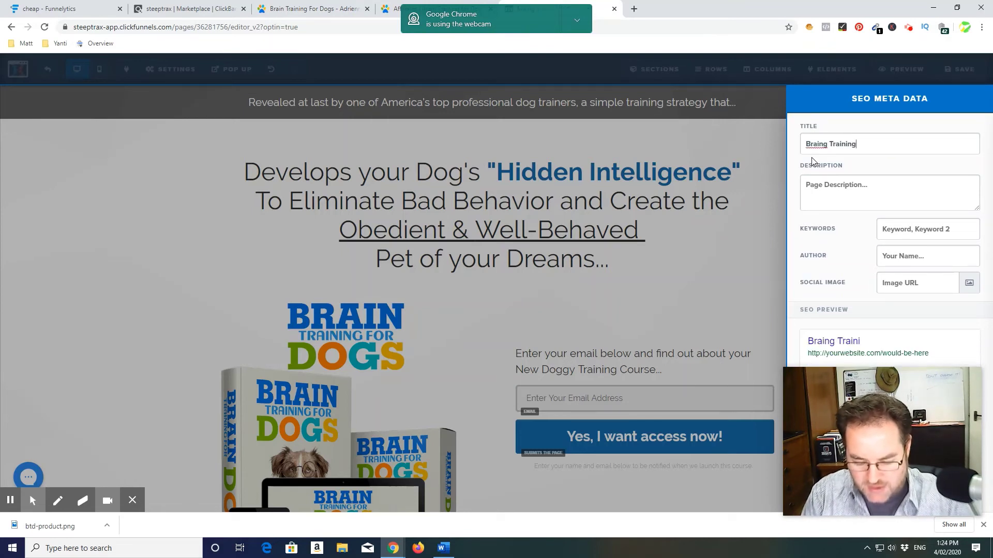
type(" For Do")
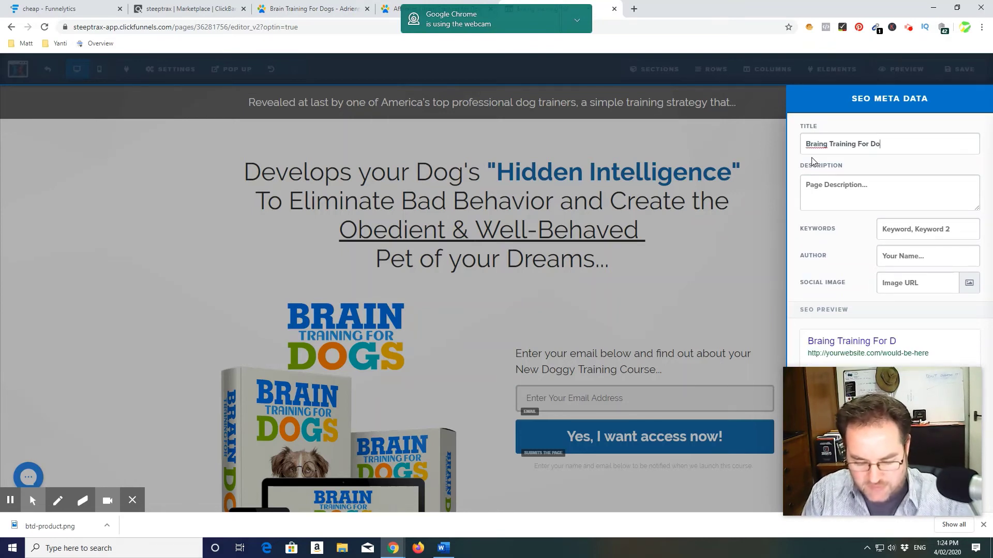
type("gs")
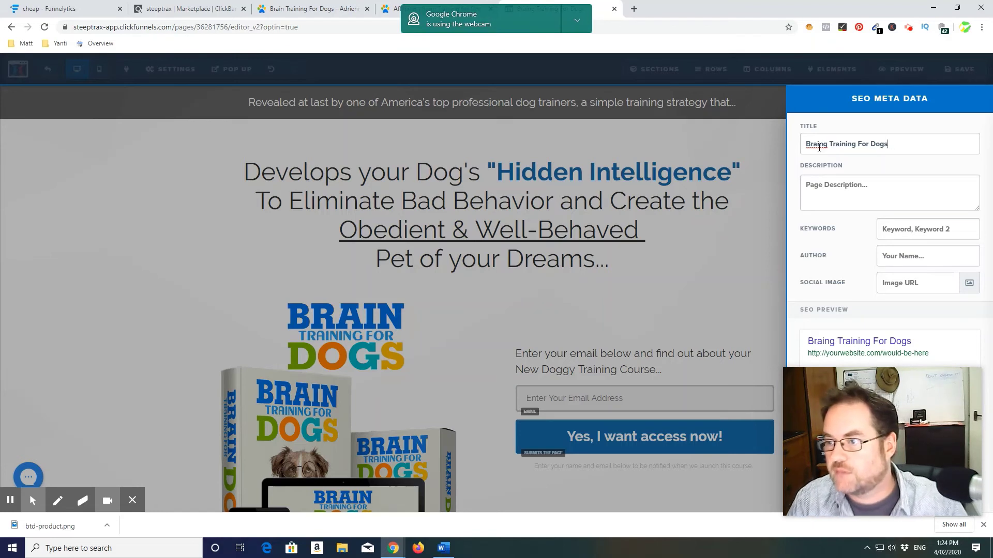
left_click(823, 143)
key("Delete")
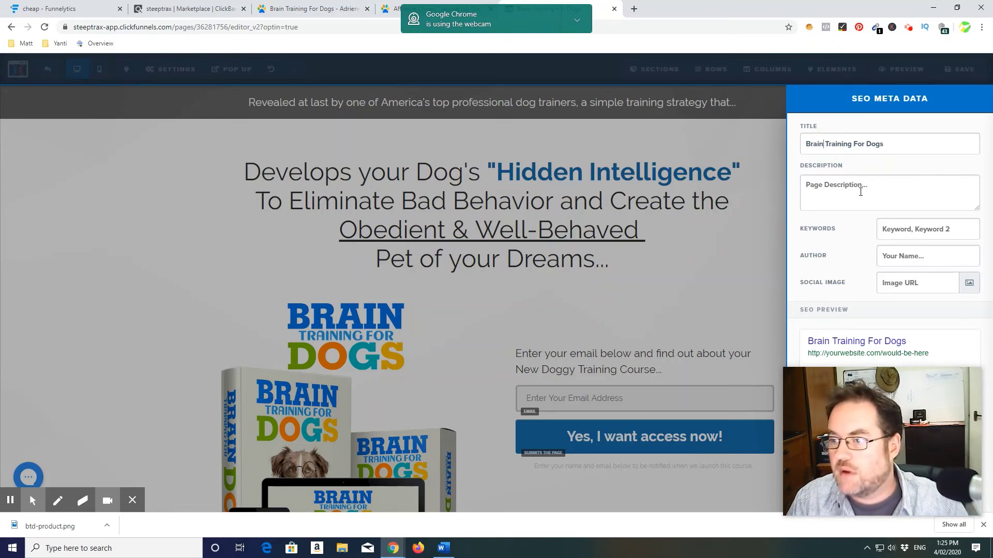
Step: Copy the sales page's FACT sentence about not addressing the root cause
left_click(310, 9)
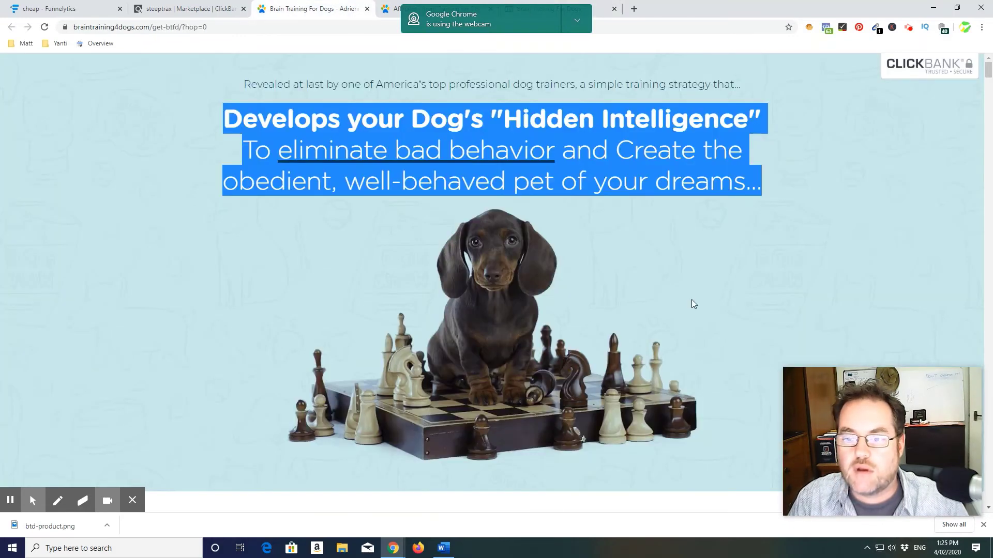
scroll(693, 304, "down", 15)
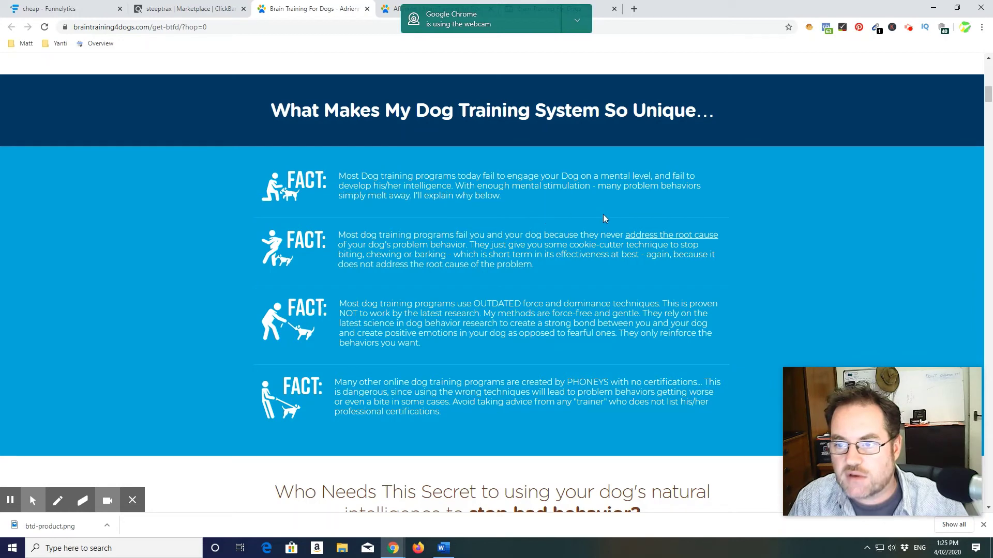
scroll(607, 213, "up", 1)
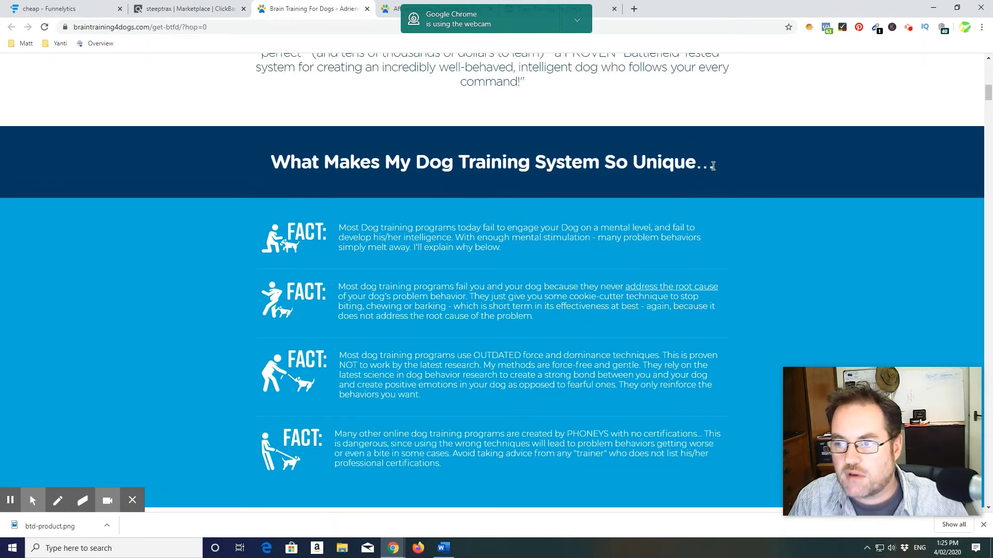
scroll(569, 225, "down", 2)
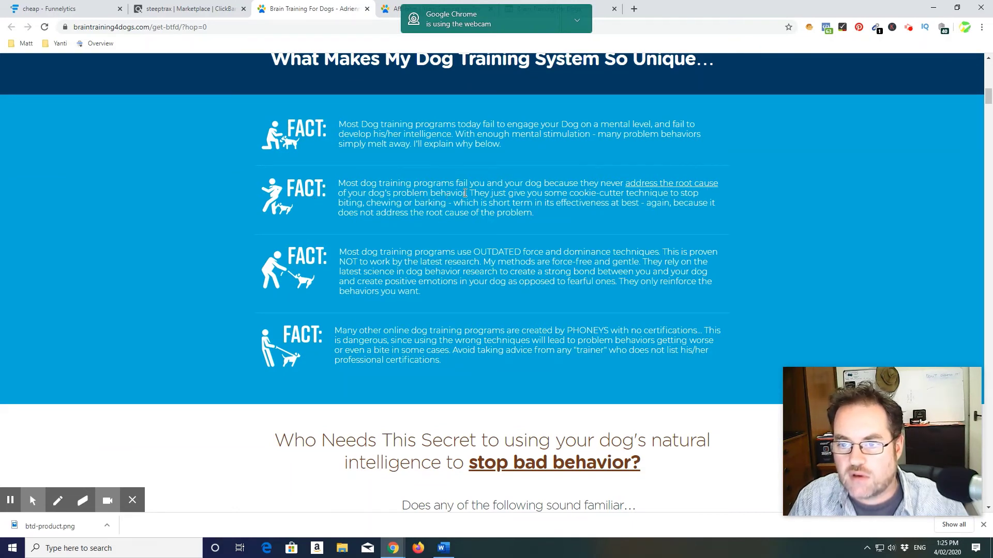
left_click_drag(468, 194, 341, 186)
key("ctrl+c")
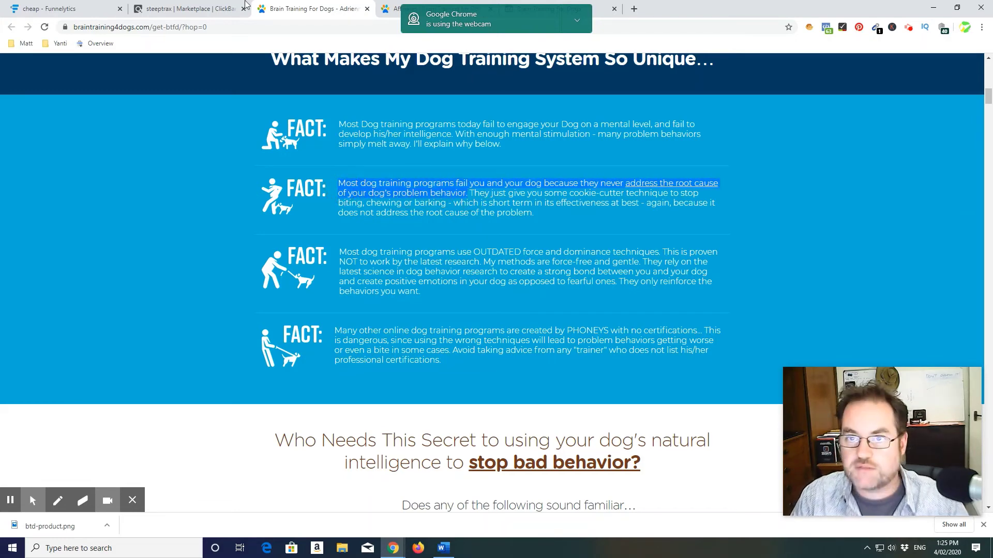
left_click(430, 7)
Step: Paste the root-cause sentence as the SEO description and add the 'dog training' keyword
left_click(569, 9)
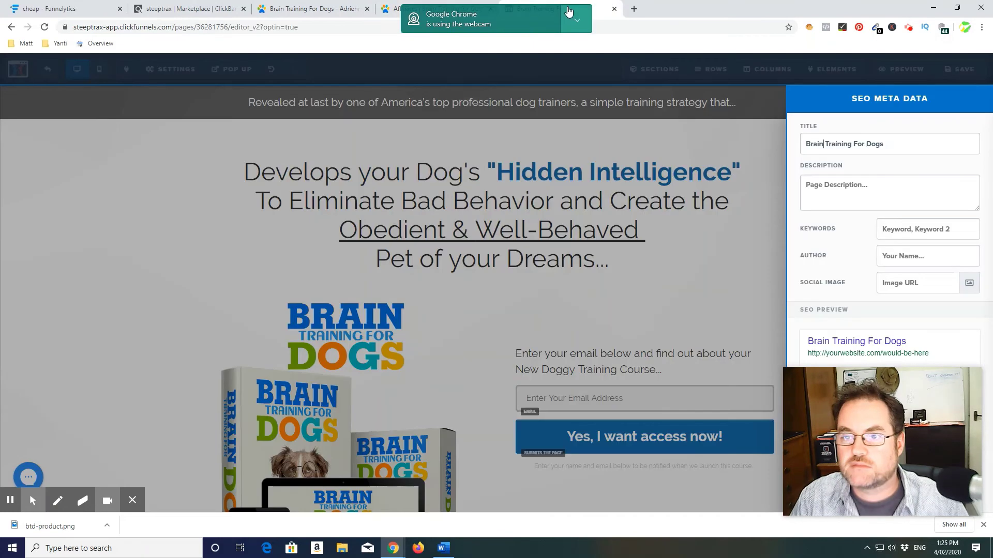
left_click(872, 186)
key("ctrl+v")
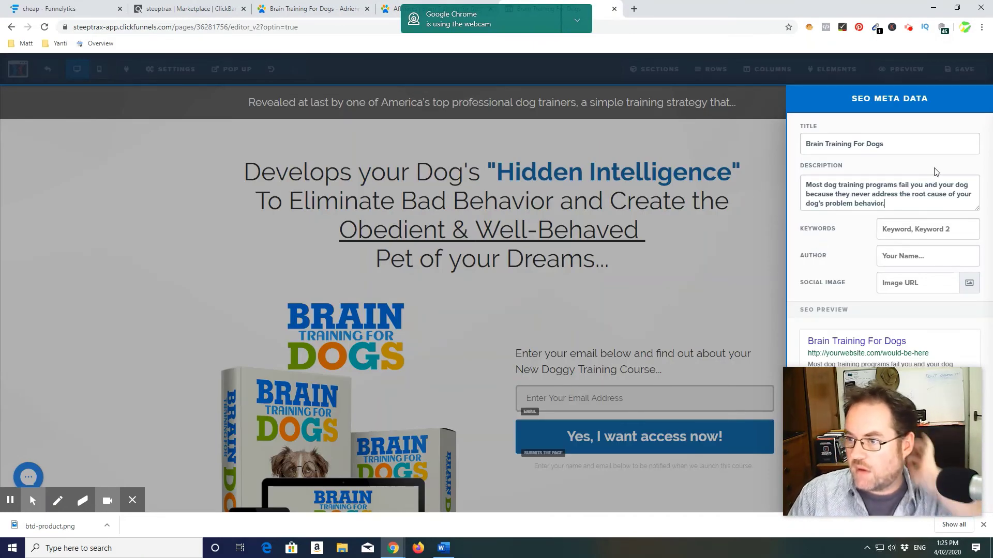
left_click(964, 228)
type("dog training")
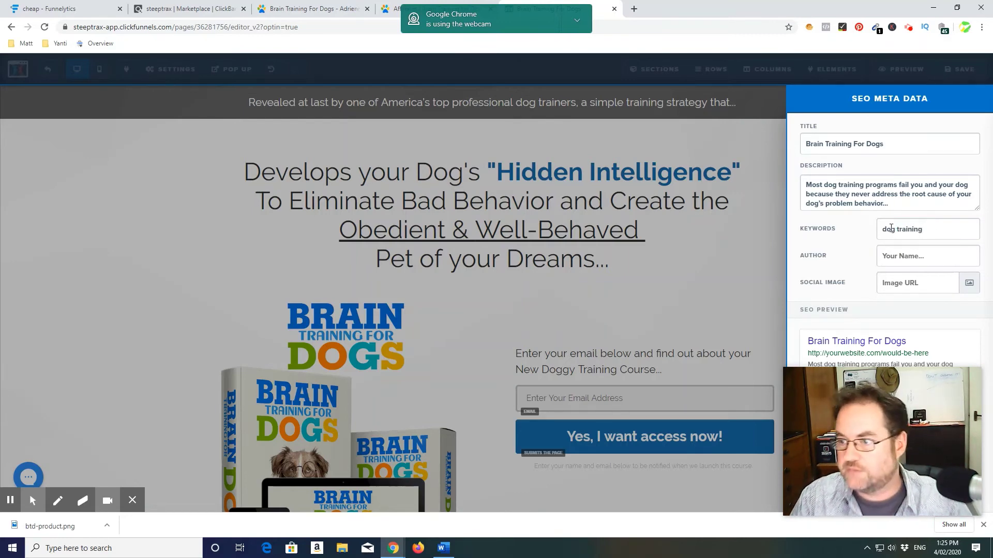
Step: Save the page, then reopen the SEO Meta Data settings to confirm the entries
left_click(709, 290)
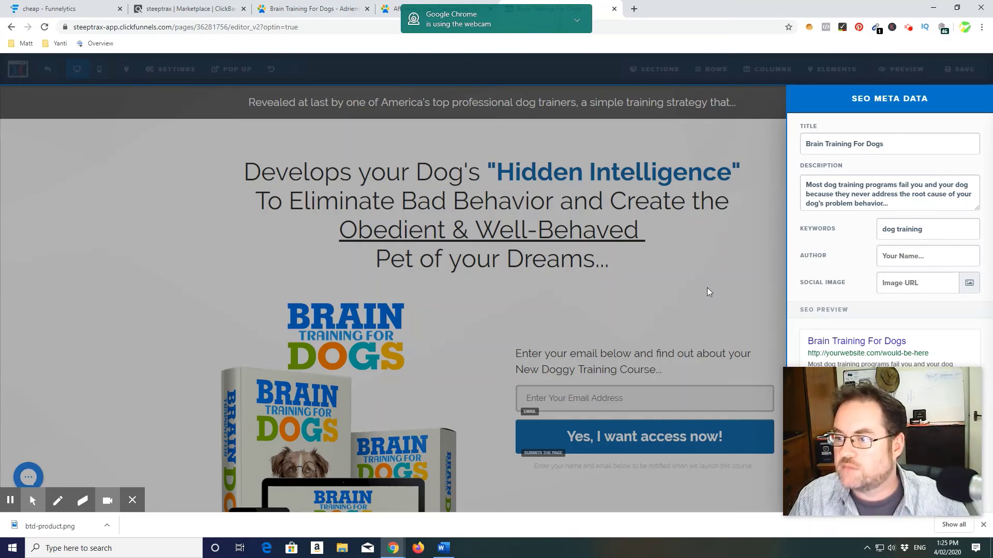
left_click(956, 70)
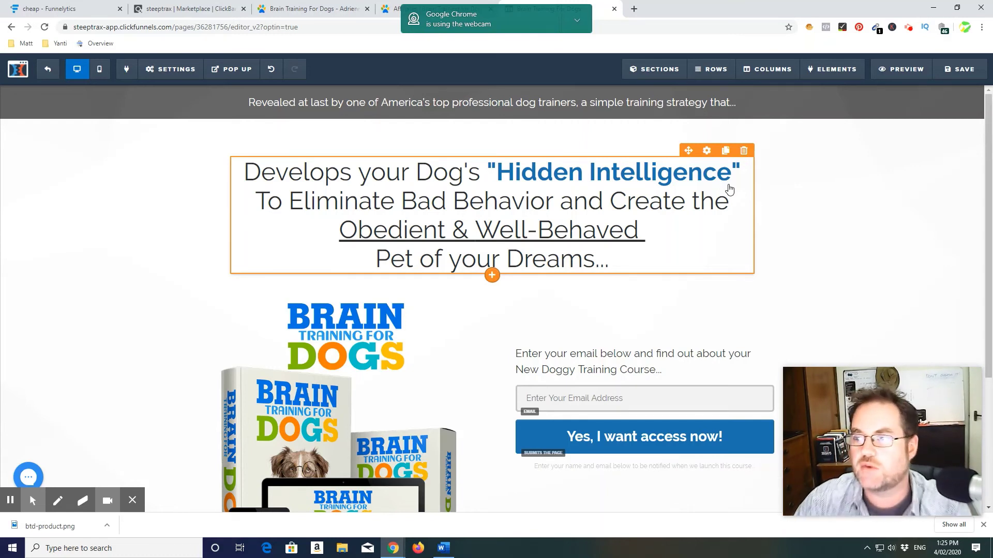
mouse_move(173, 75)
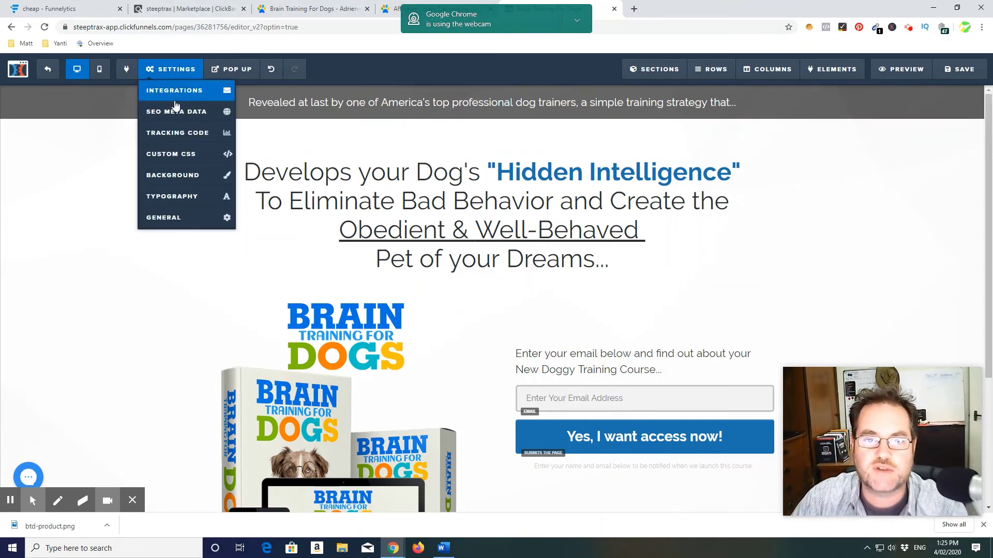
left_click(174, 118)
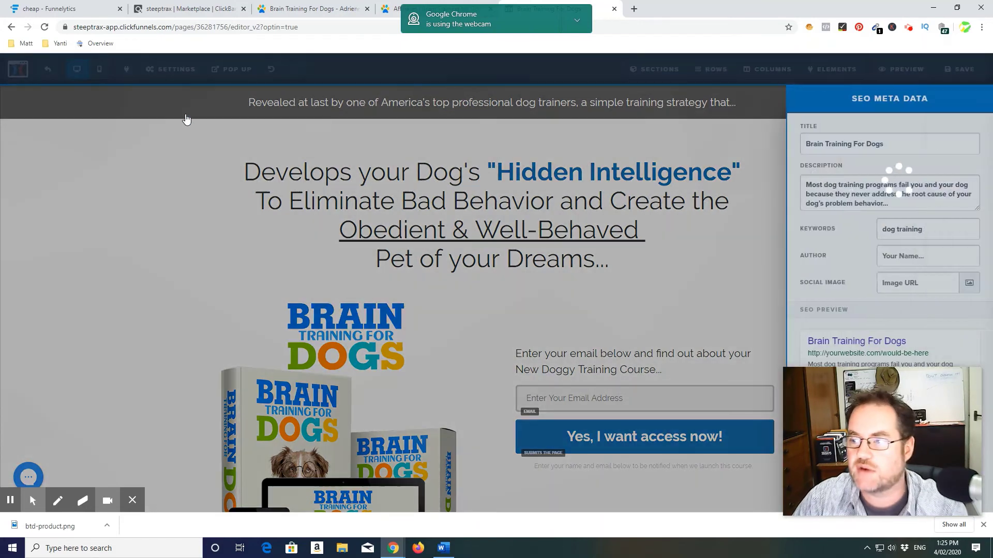
left_click(102, 188)
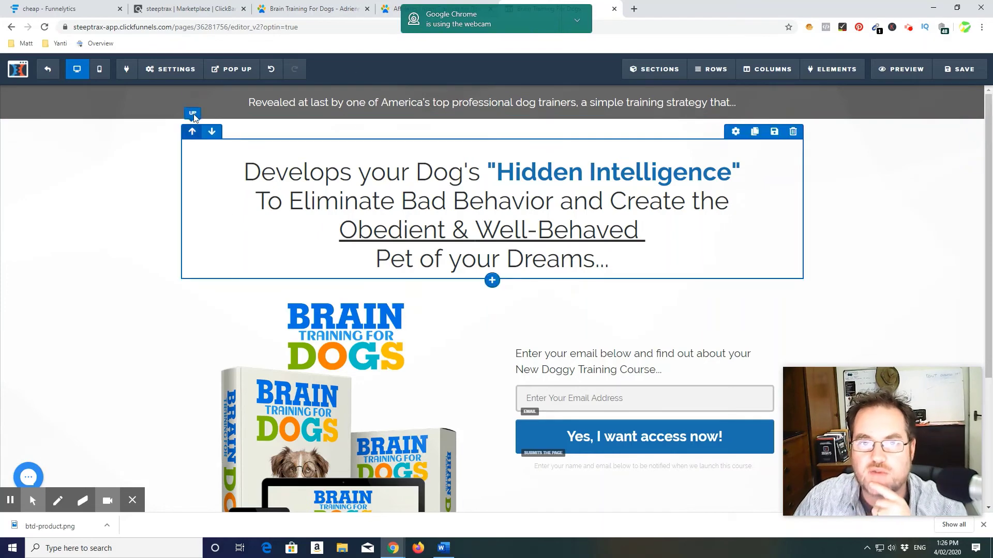
Step: Generate the encrypted ClickBank hoplink for Brain Training For Dogs and copy it
left_click(183, 15)
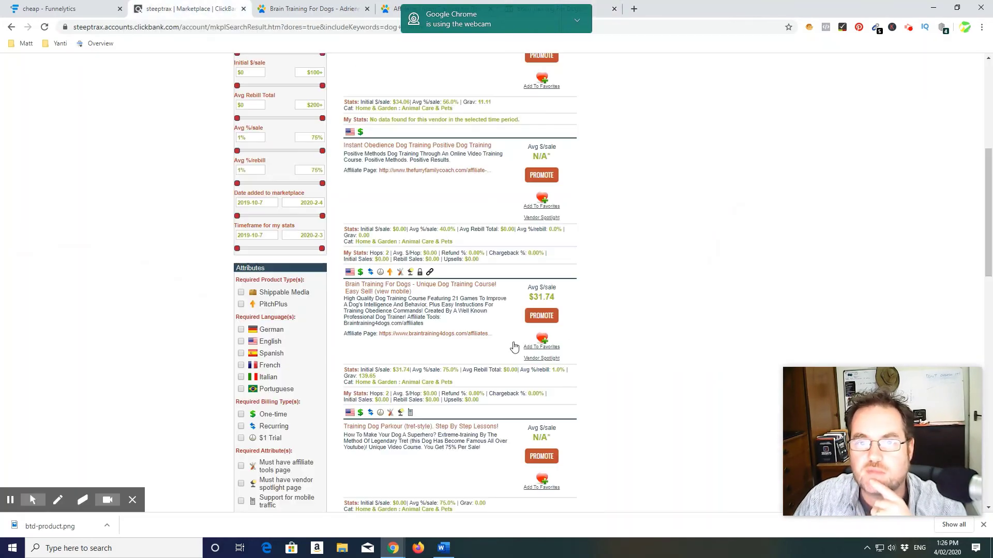
scroll(657, 310, "down", 1)
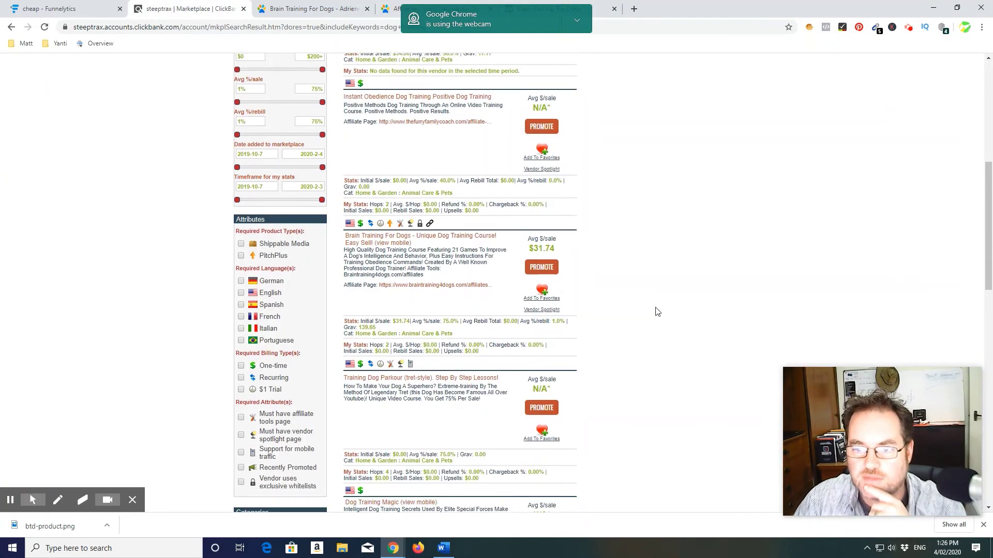
left_click(542, 264)
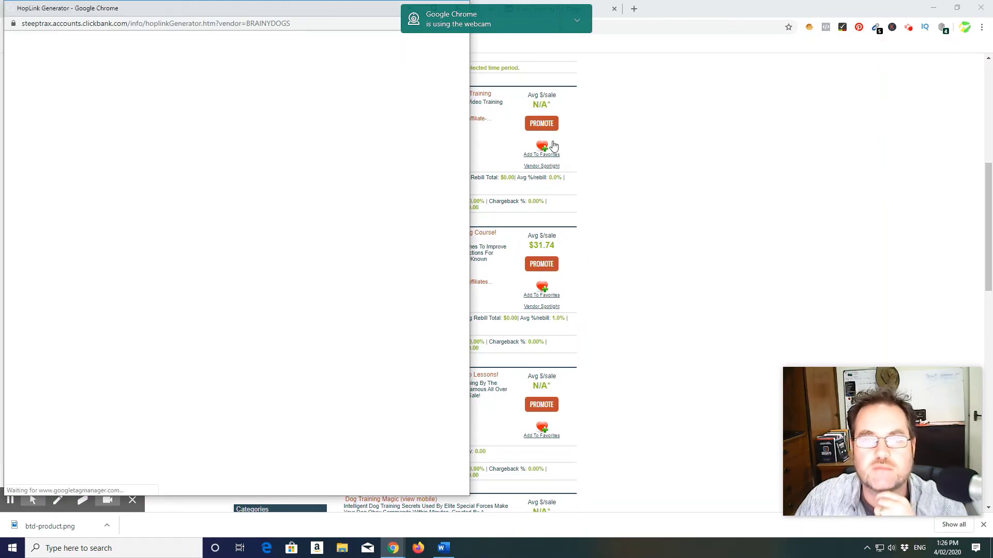
left_click(225, 147)
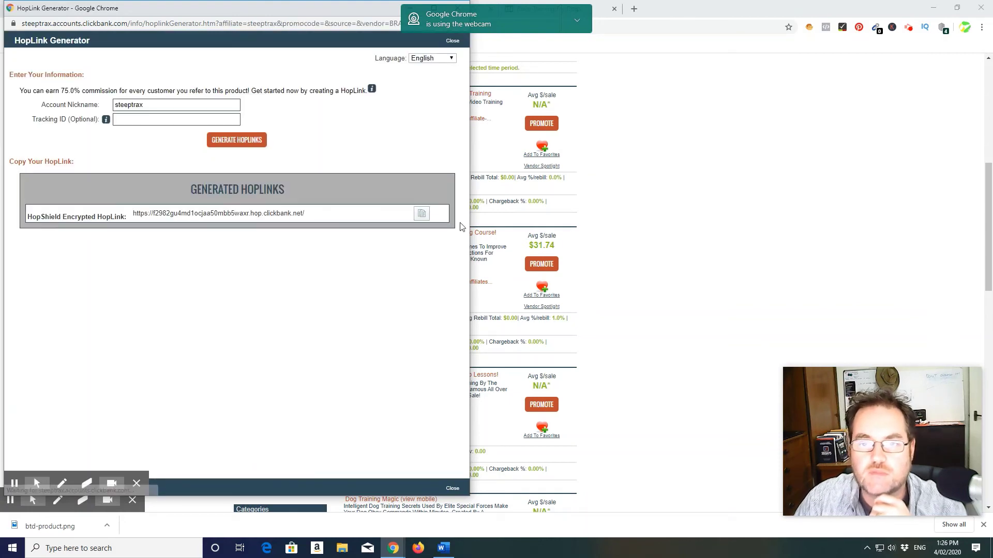
left_click(422, 214)
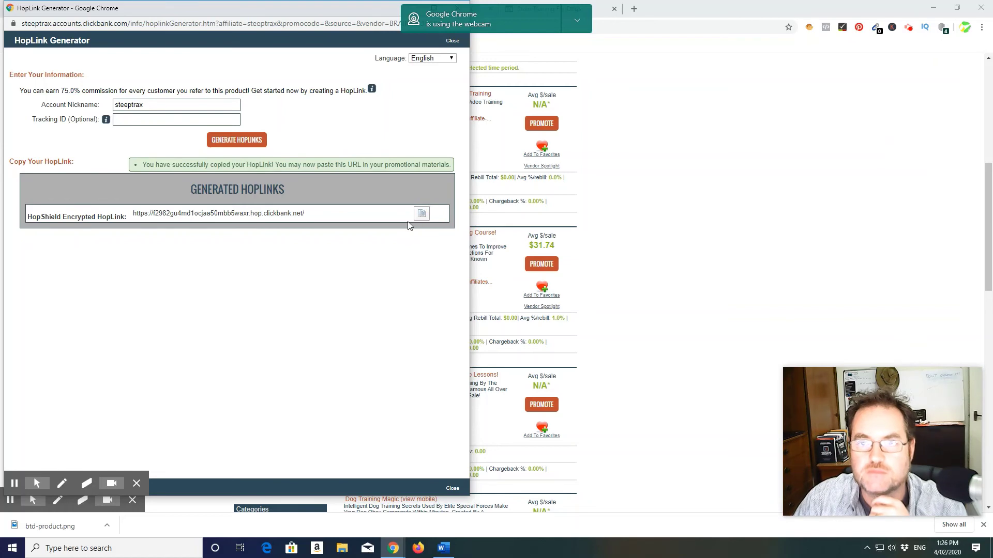
left_click(606, 101)
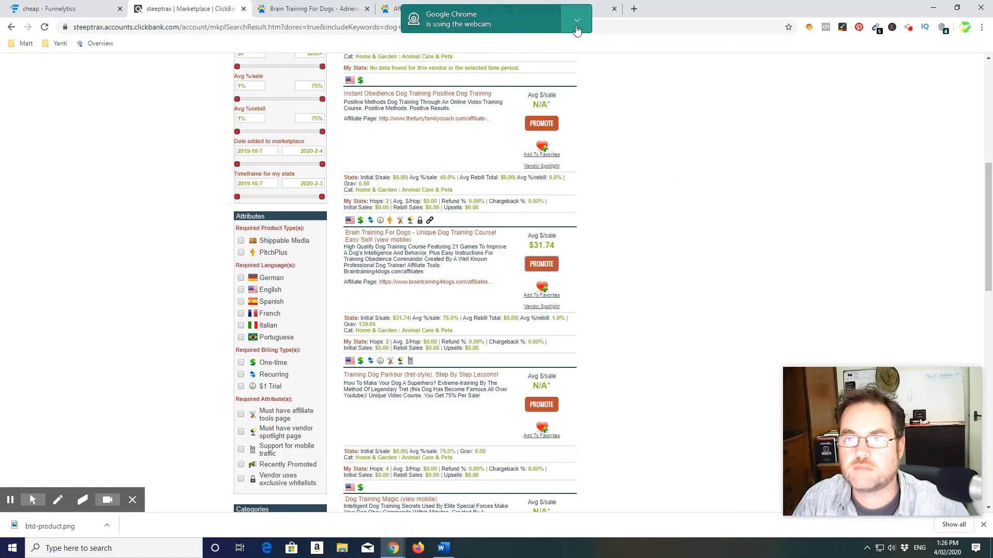
left_click(580, 6)
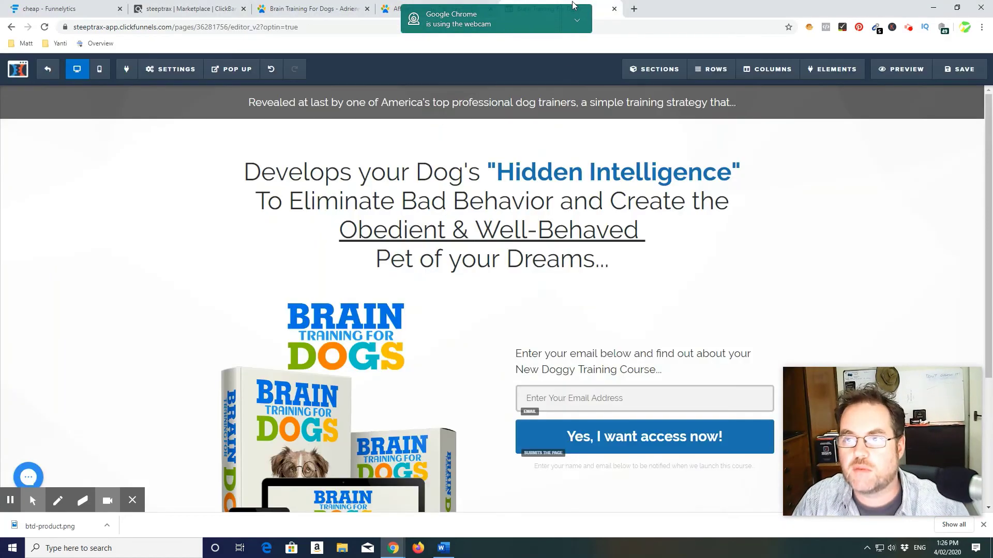
Step: Paste the hoplink into the General settings' On Submit Go To field and save the page
left_click(166, 76)
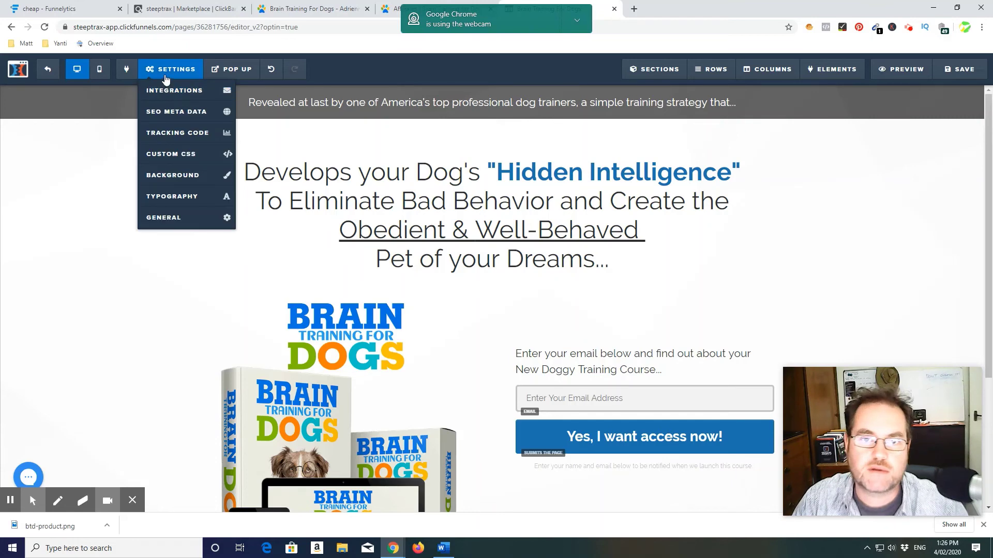
left_click(163, 218)
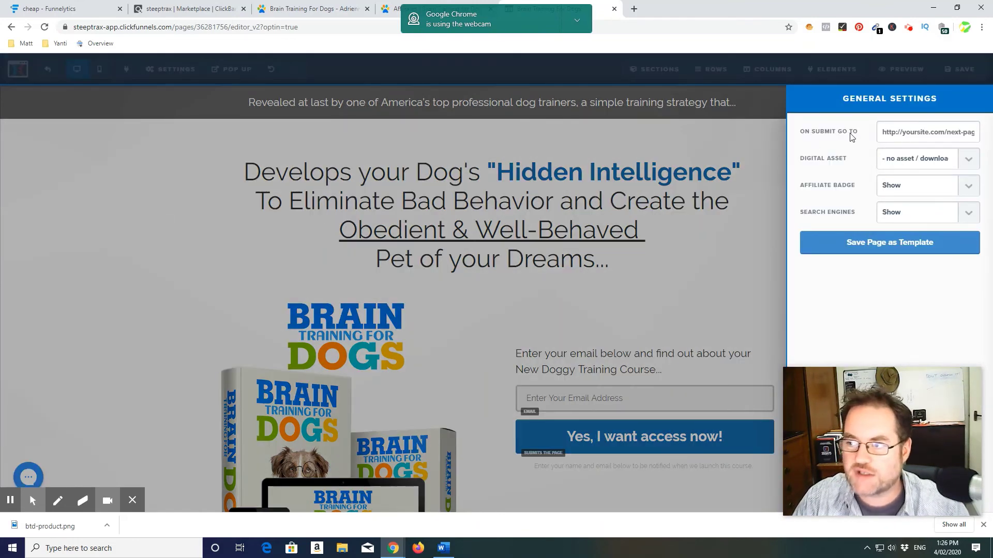
left_click(883, 133)
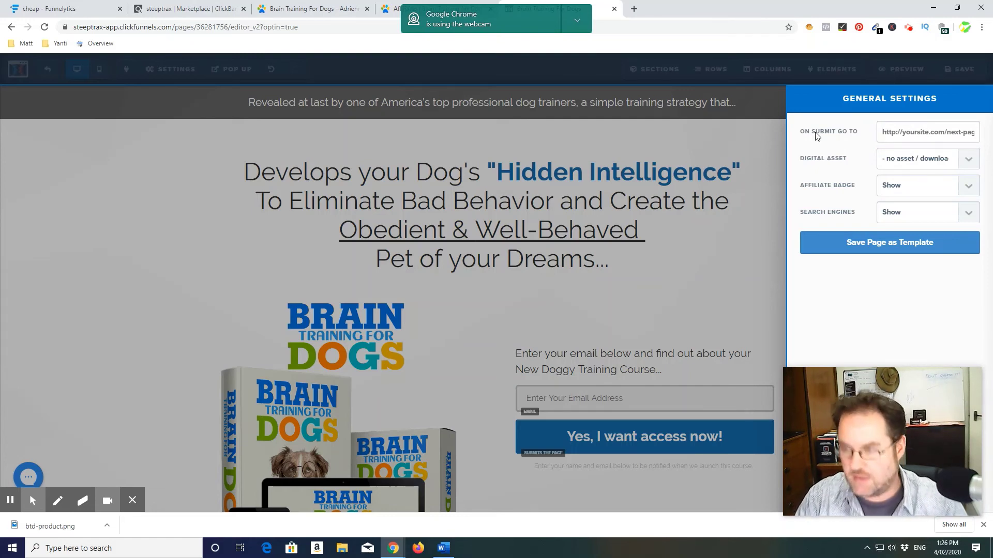
key("ctrl+v")
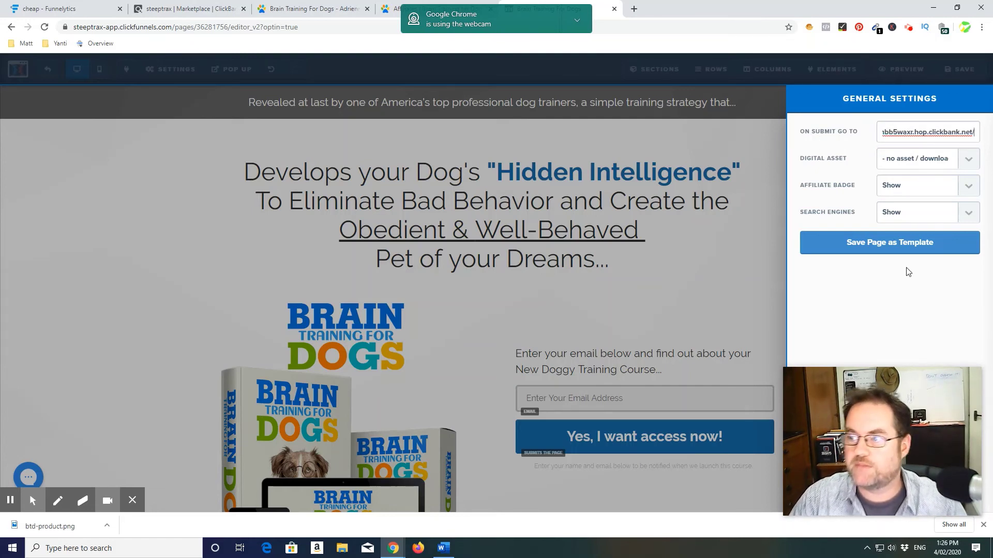
left_click(107, 218)
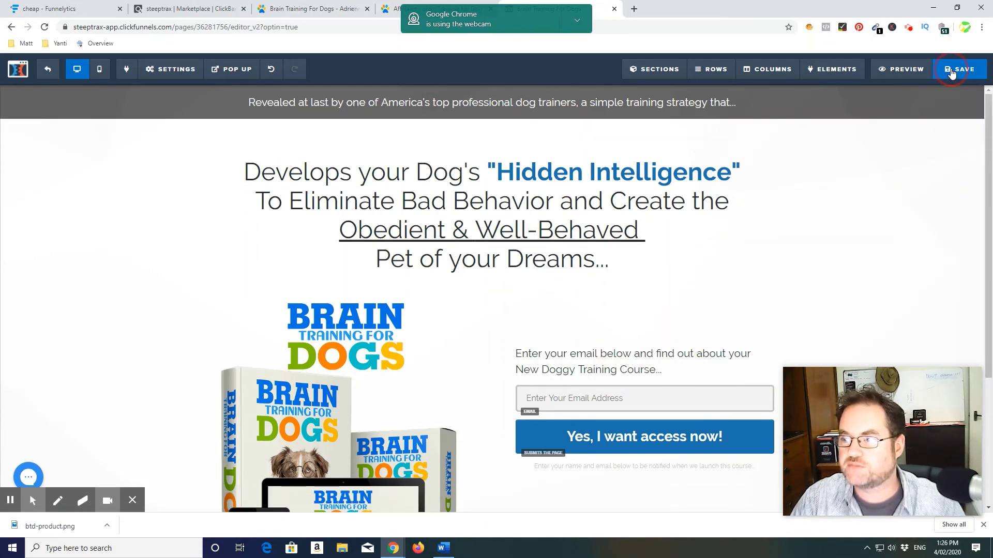
left_click(952, 73)
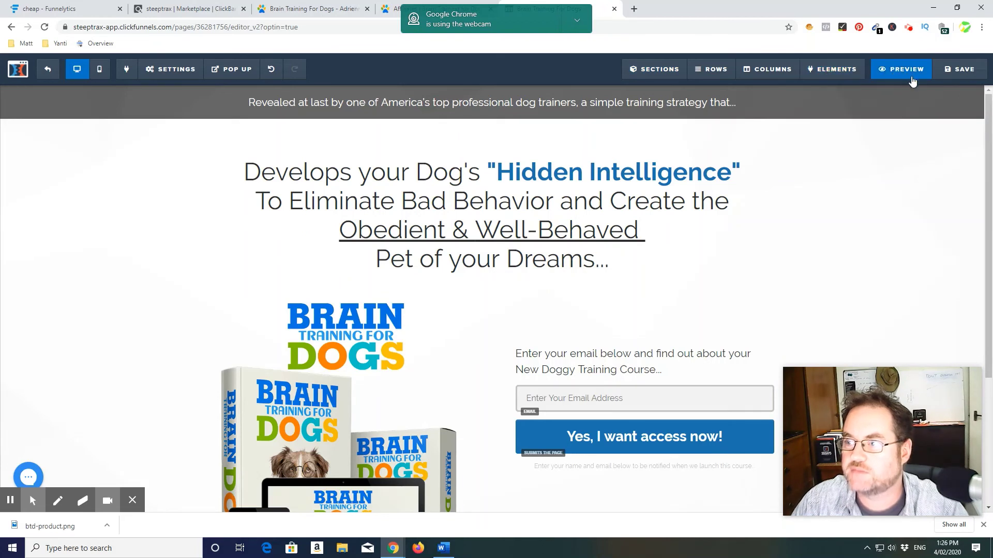
Step: Preview the opt-in page and submit a test email to verify the sales page redirect
left_click(900, 68)
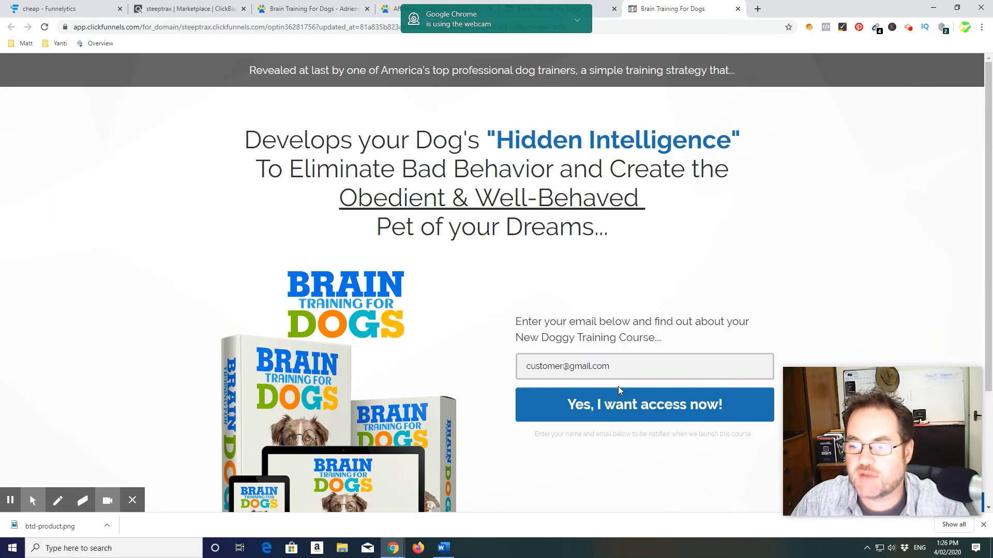
left_click(617, 369)
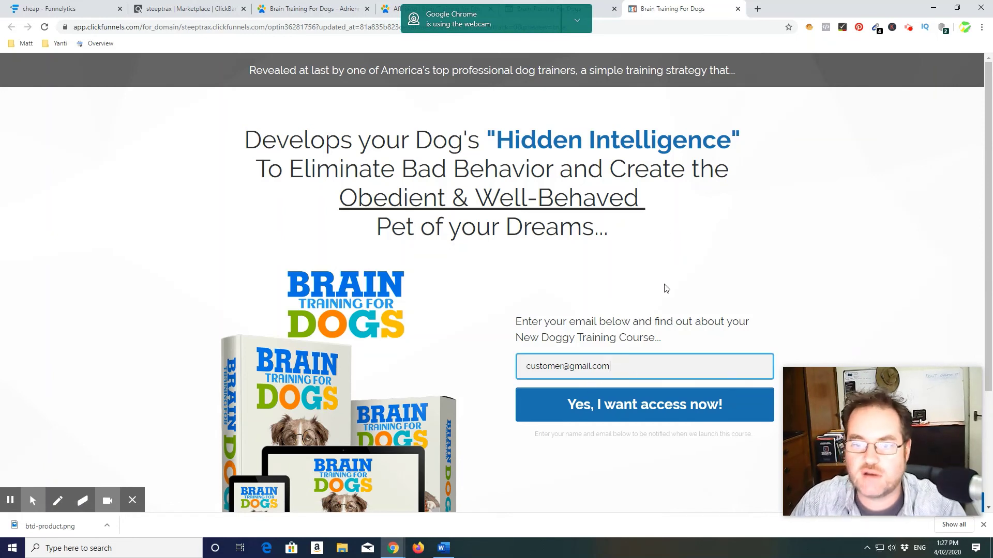
left_click(620, 415)
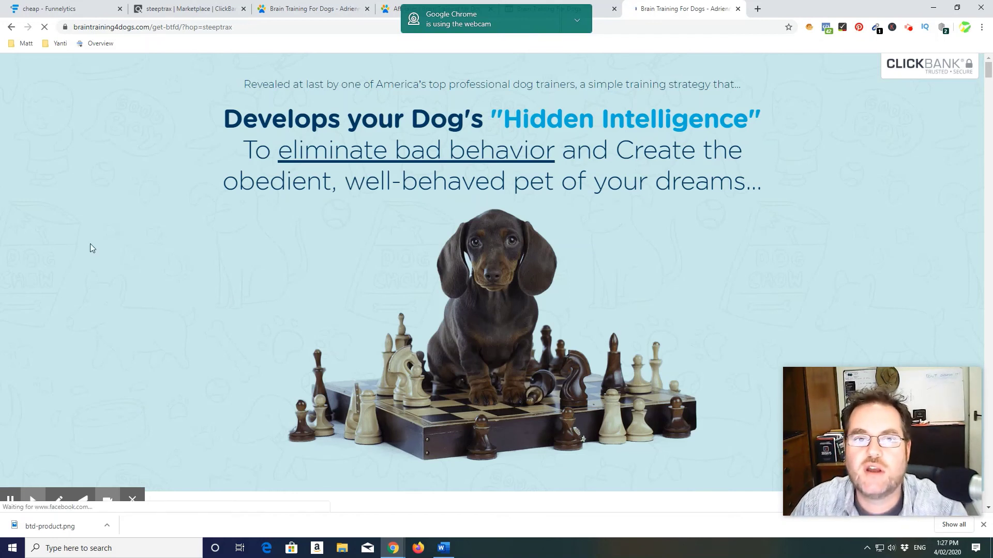
Step: Check the ClickFunnels and ClickBank tabs, ending on the Funnelytics funnel map
left_click(79, 12)
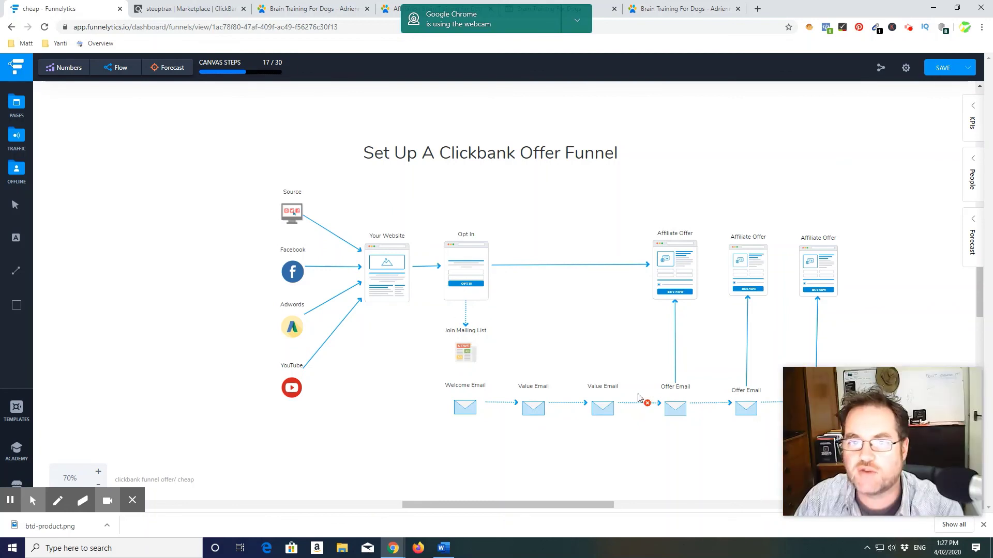
left_click(579, 5)
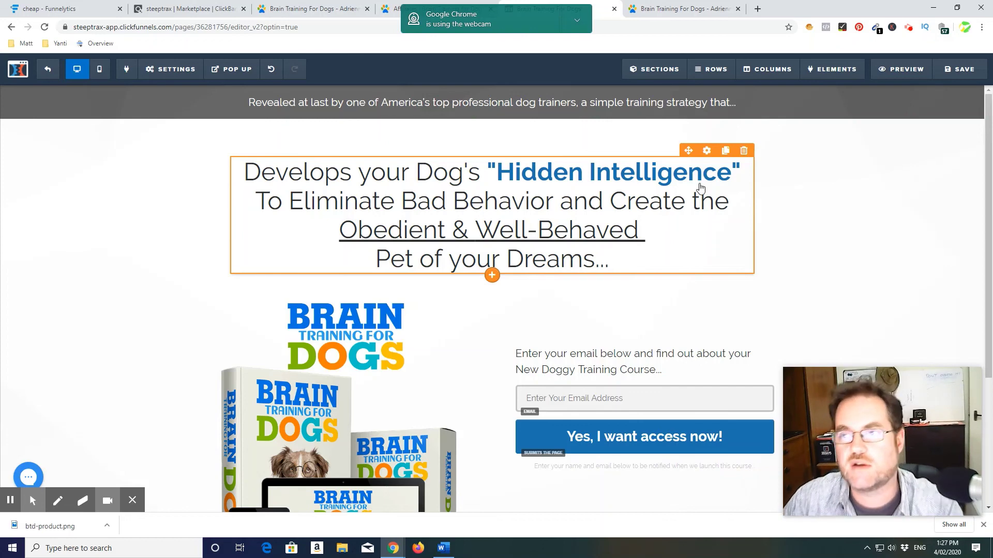
left_click(186, 9)
left_click(66, 9)
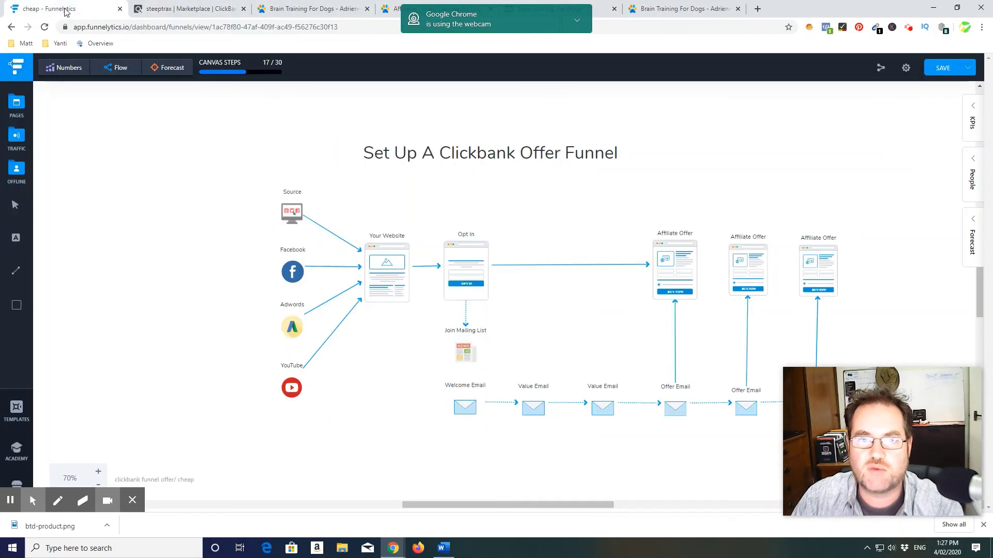